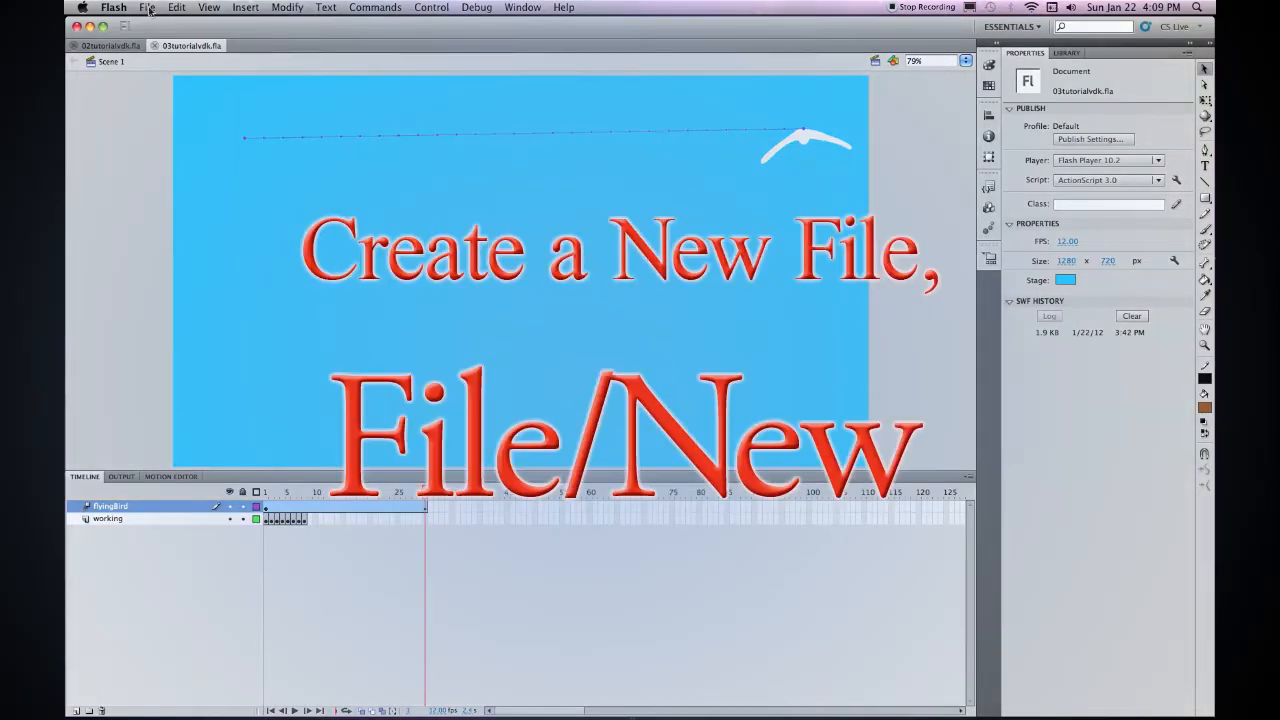
# Step: Create a new 1280 by 720 px ActionScript 3.0 document with a frame rate of 12 fps
pyautogui.click(148, 8)
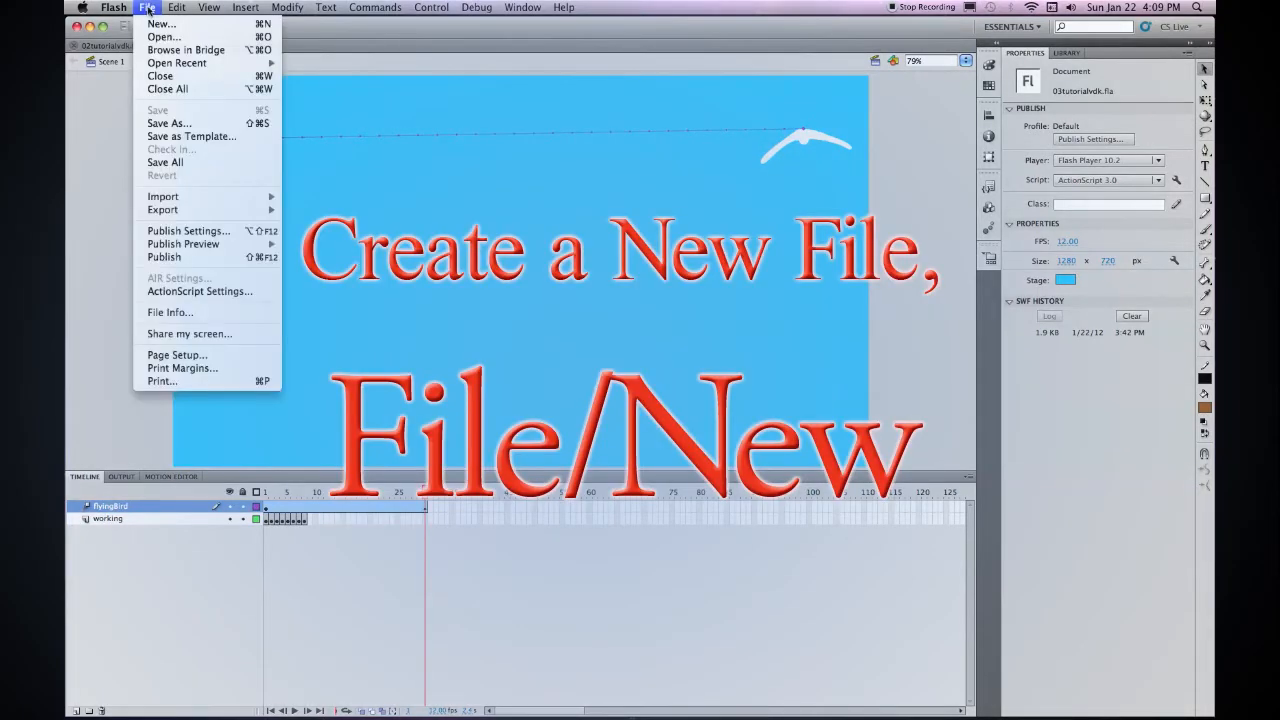
pyautogui.click(158, 24)
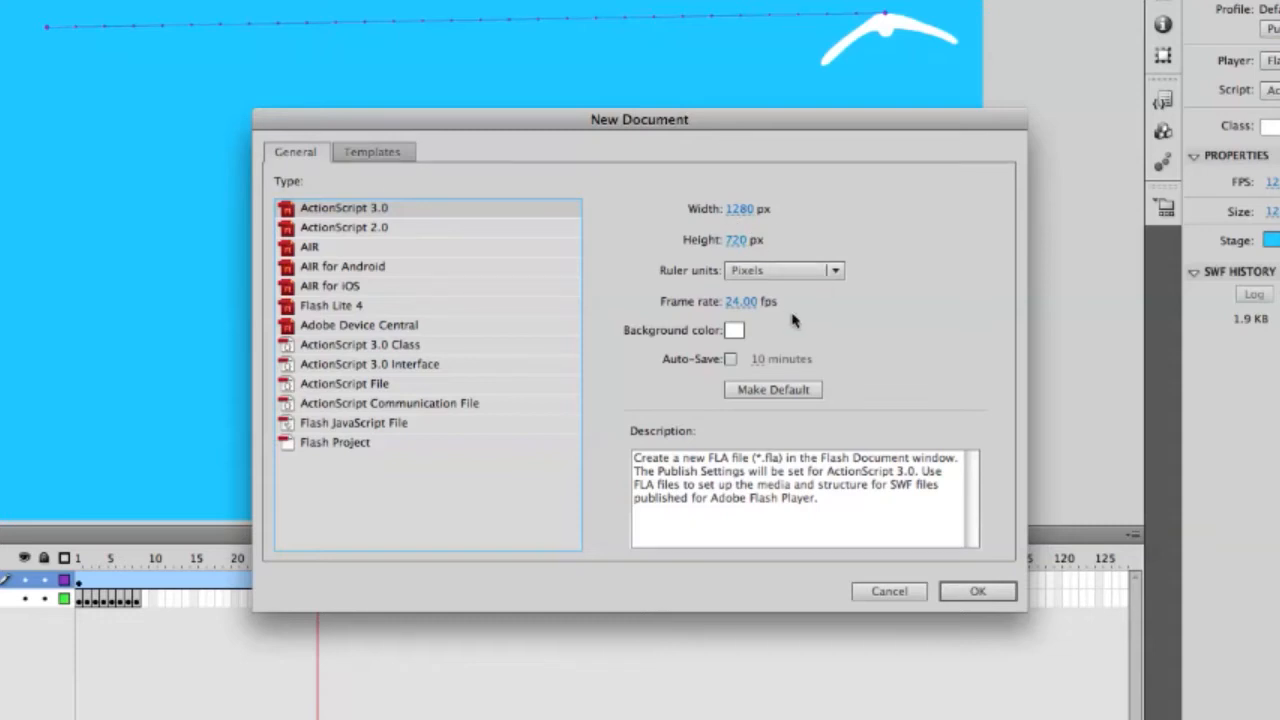
pyautogui.click(737, 305)
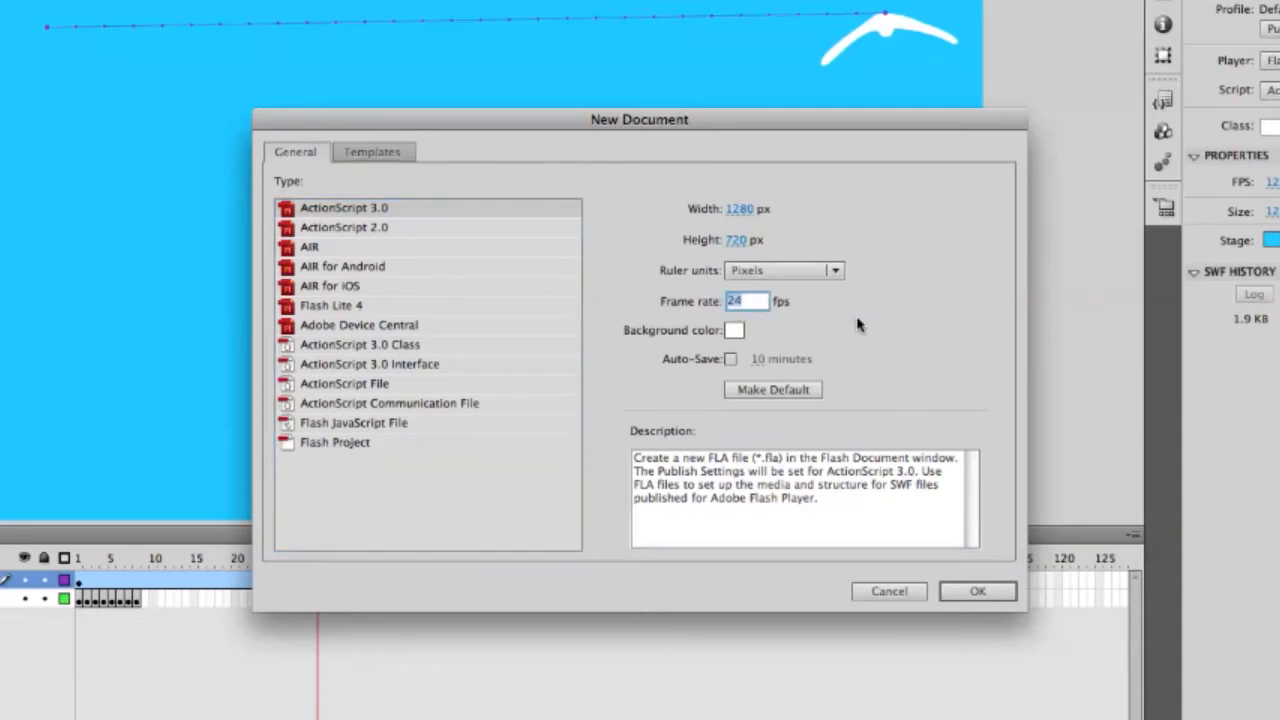
pyautogui.write('12')
pyautogui.click(972, 590)
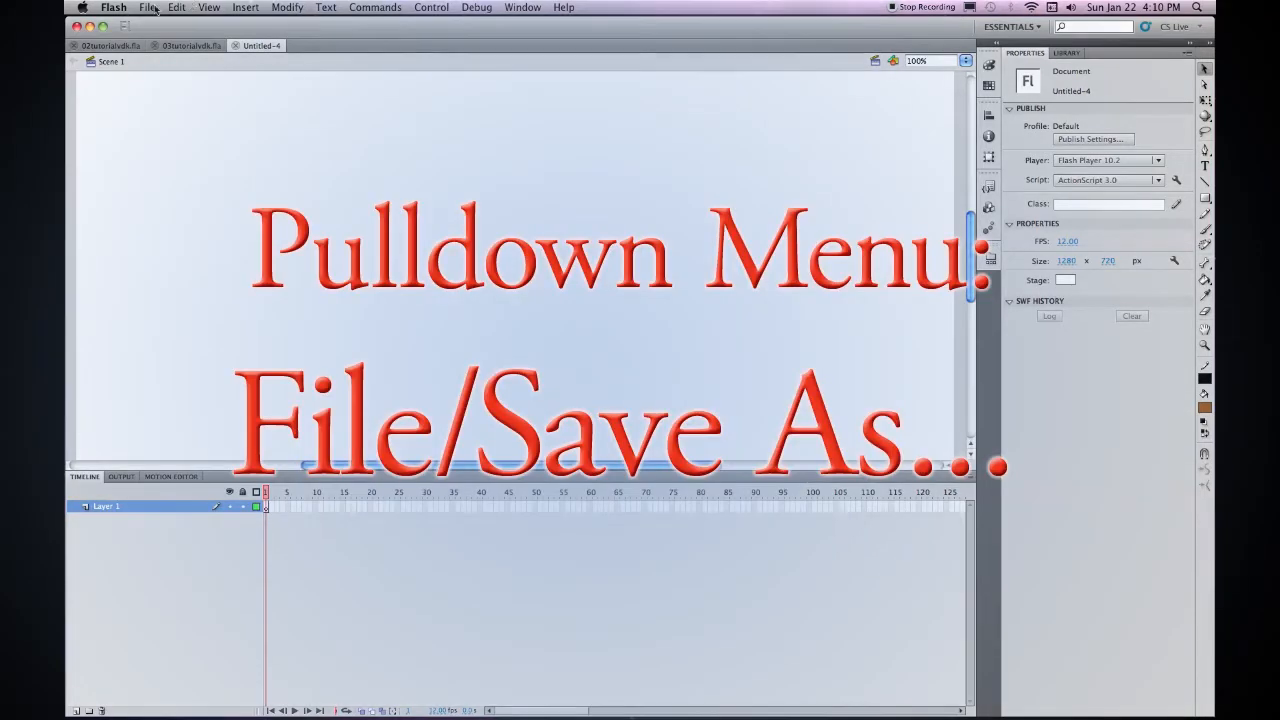
# Step: Save the new document as 04tutorialvdk.fla and fit the stage in the window
pyautogui.click(156, 9)
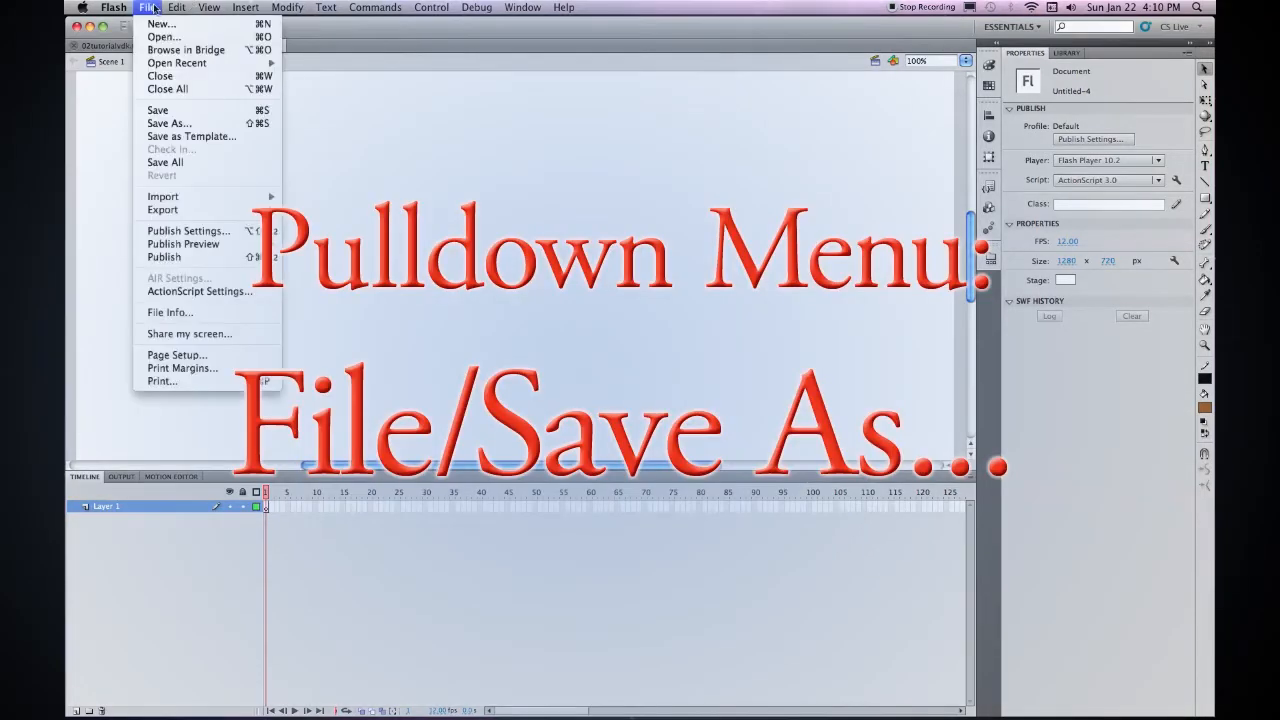
pyautogui.click(185, 124)
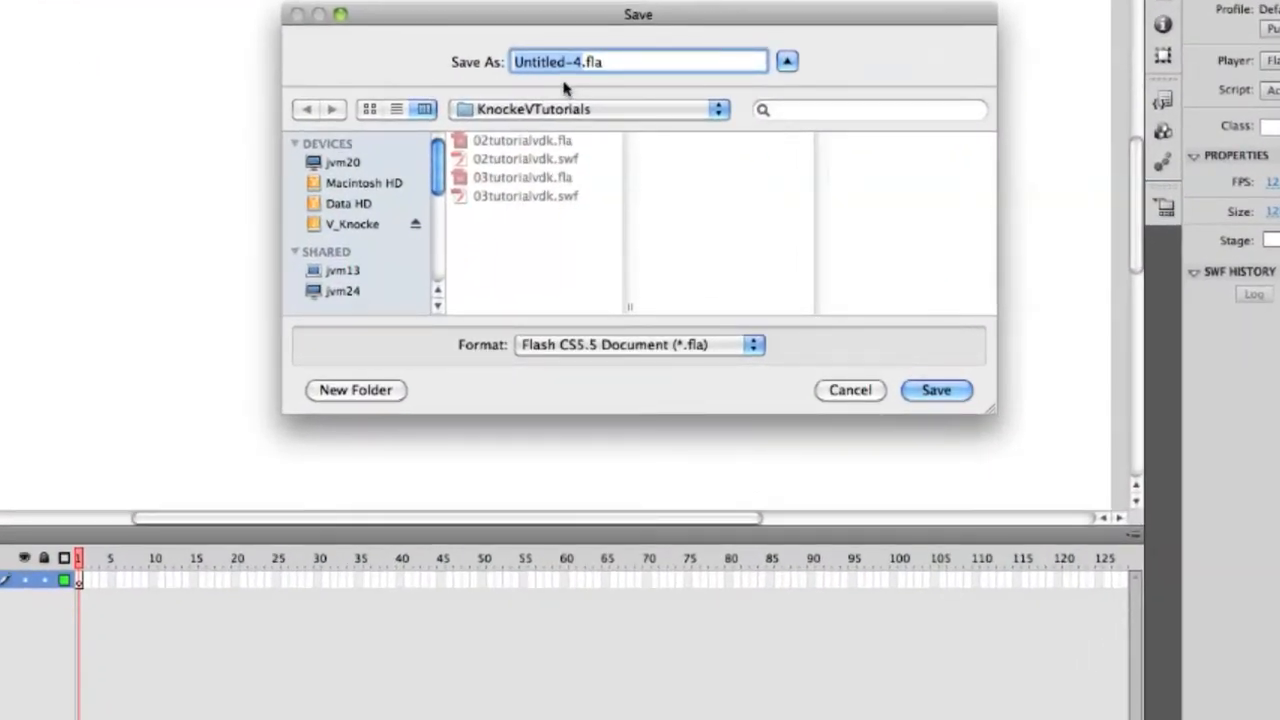
pyautogui.write('04tutorialvdk')
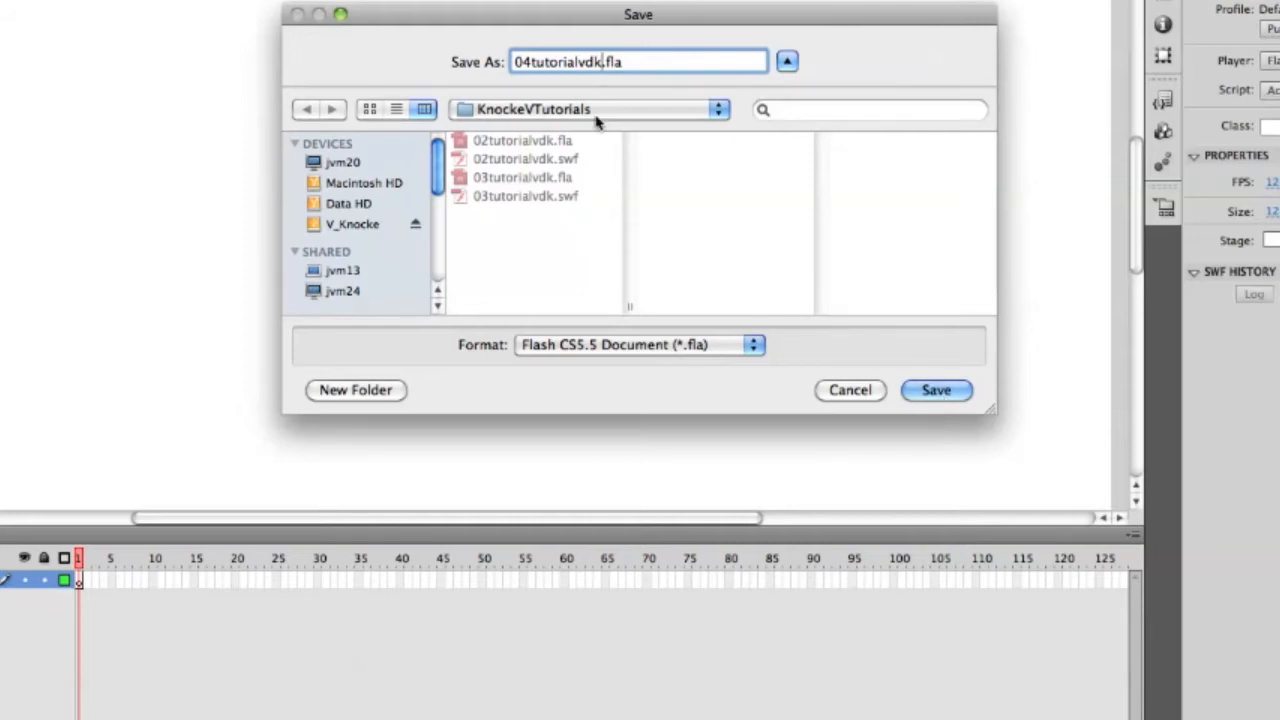
pyautogui.click(938, 390)
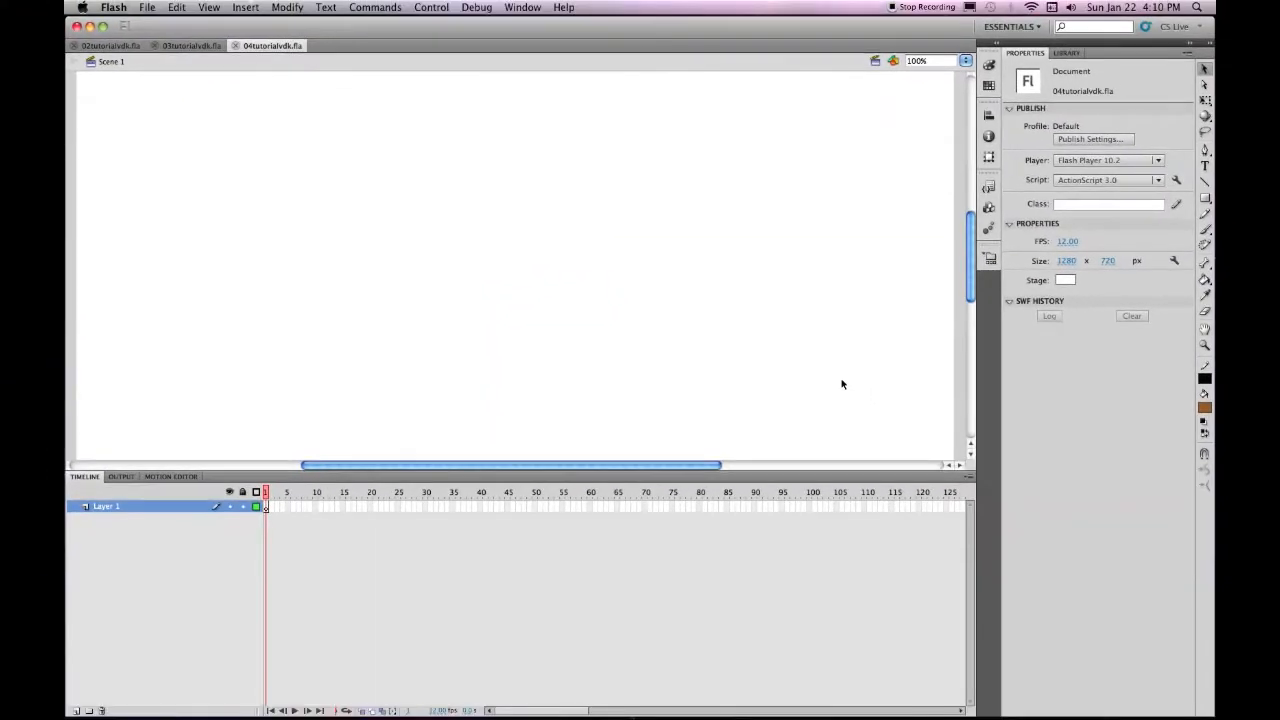
pyautogui.click(965, 61)
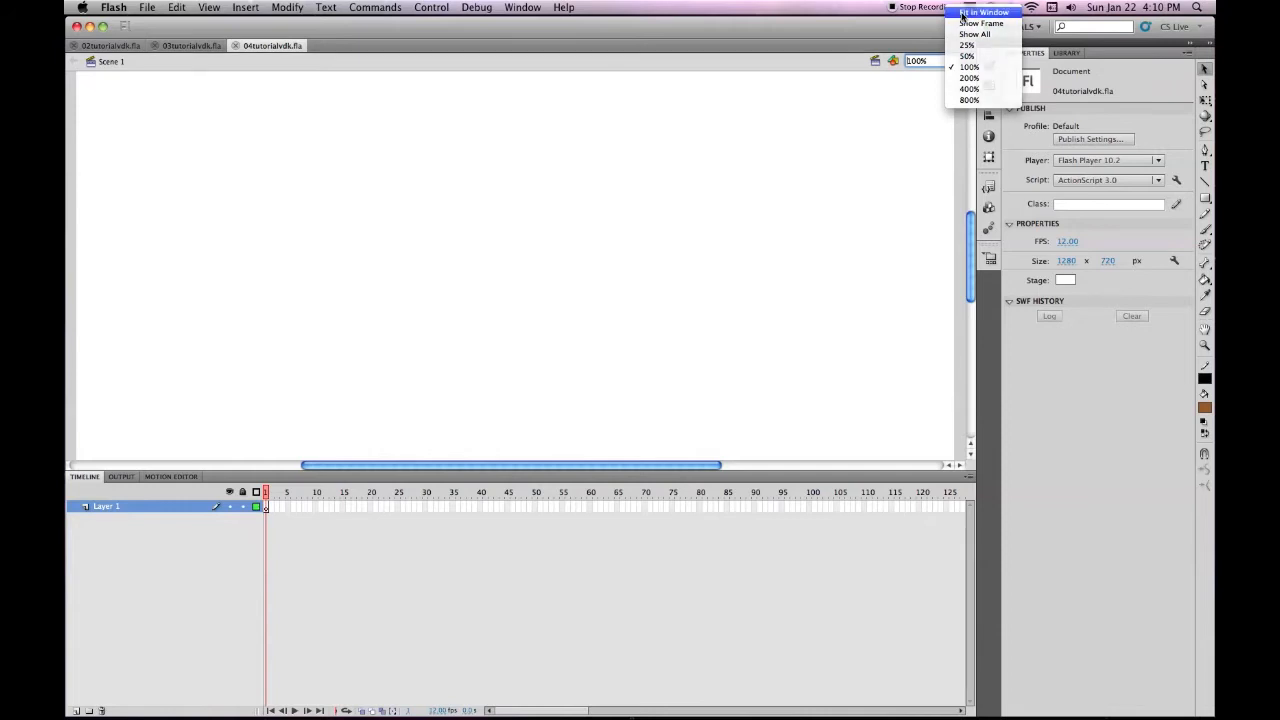
pyautogui.click(962, 13)
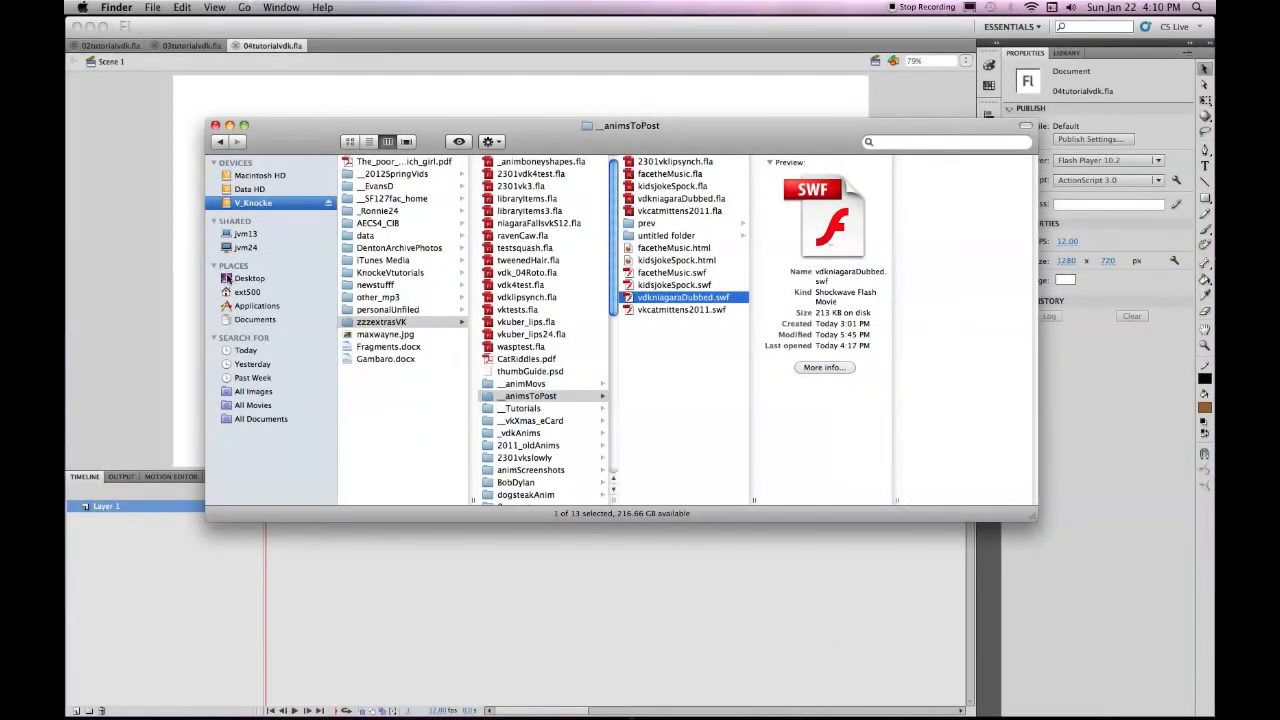
# Step: Open the PoseToPose image from the Desktop in Preview and close the Finder window
pyautogui.click(230, 277)
pyautogui.click(358, 225)
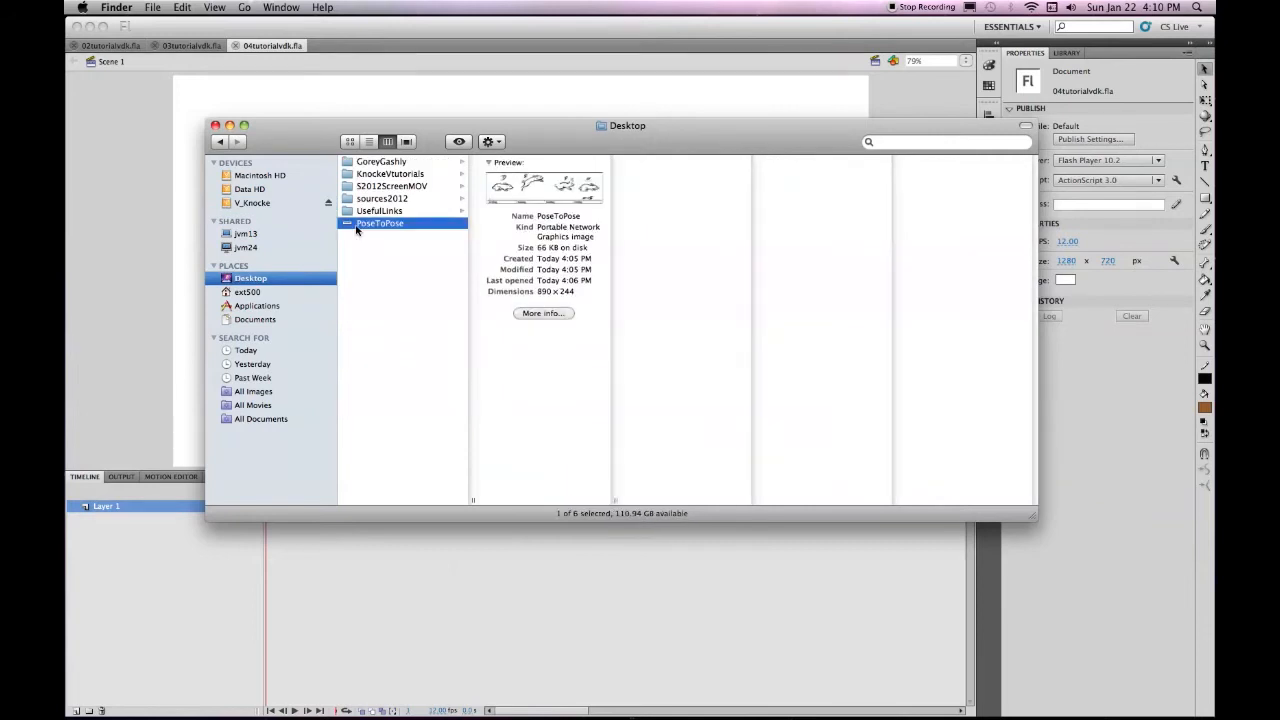
pyautogui.doubleClick(358, 228)
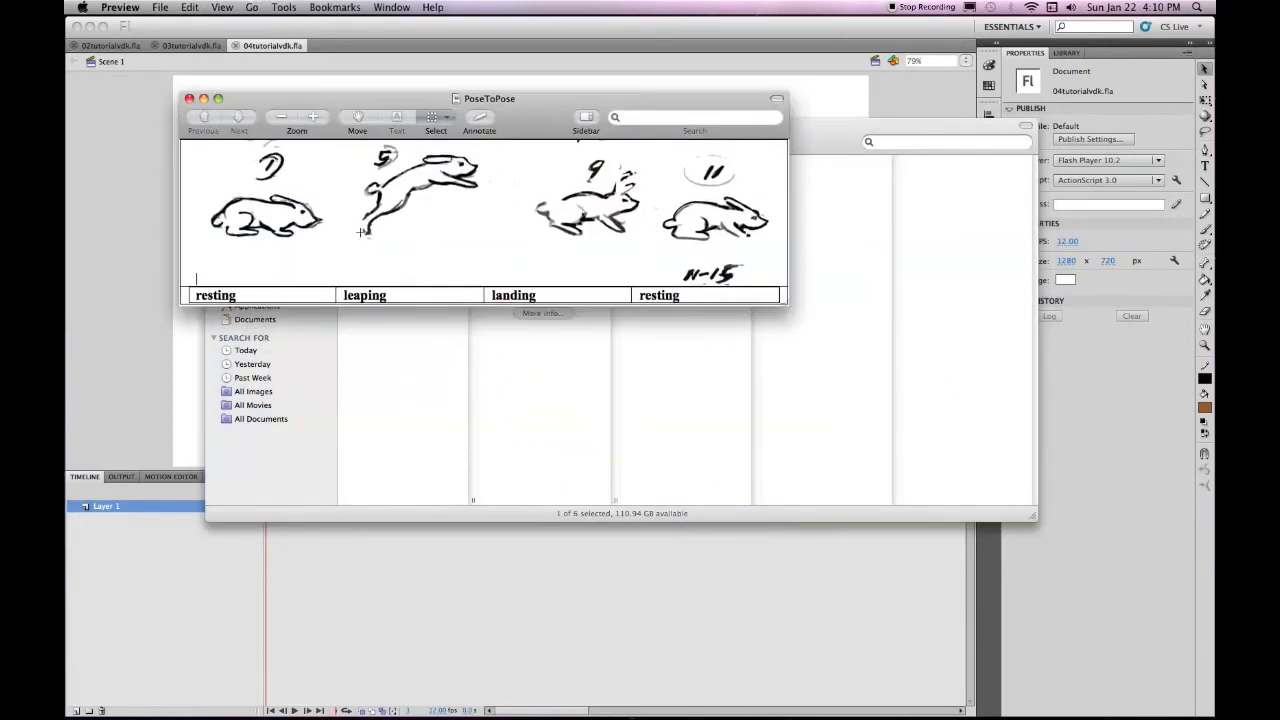
pyautogui.click(852, 140)
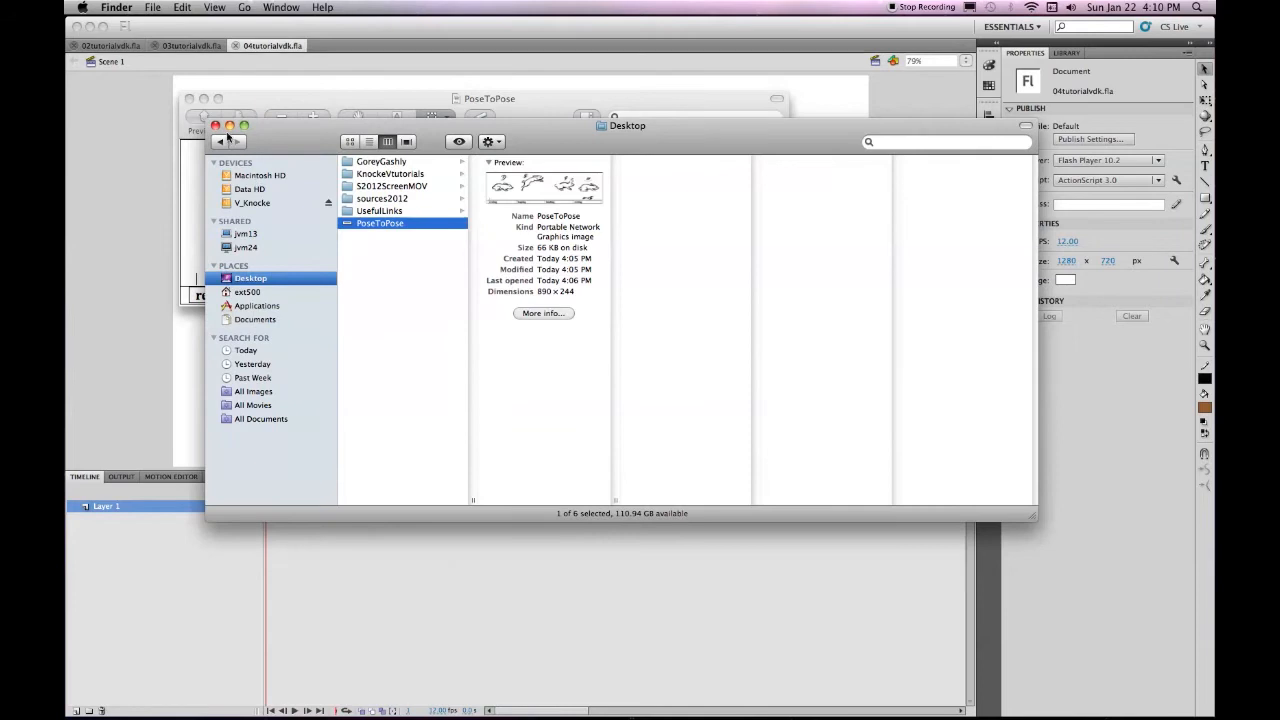
pyautogui.click(213, 128)
# Step: Enlarge the PoseToPose reference, examine the rabbit poses with their frame numbers, and close it
pyautogui.moveTo(323, 98); pyautogui.dragTo(251, 88)
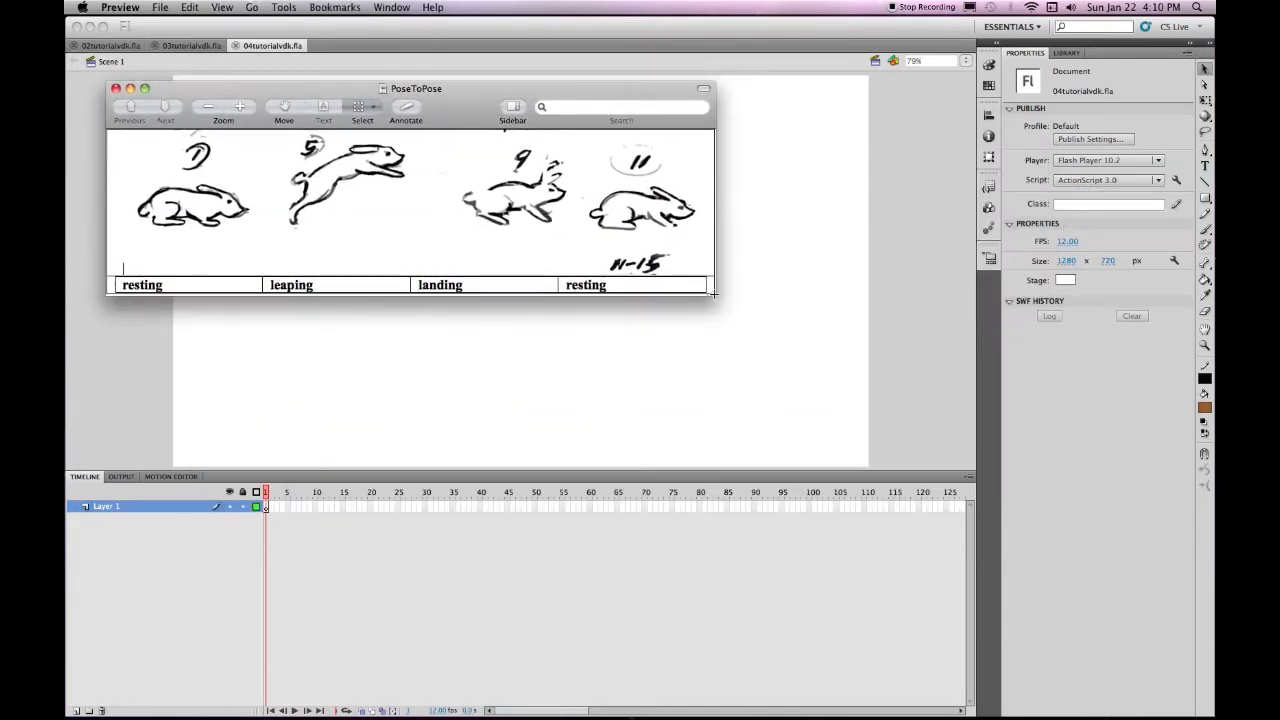
pyautogui.click(239, 106)
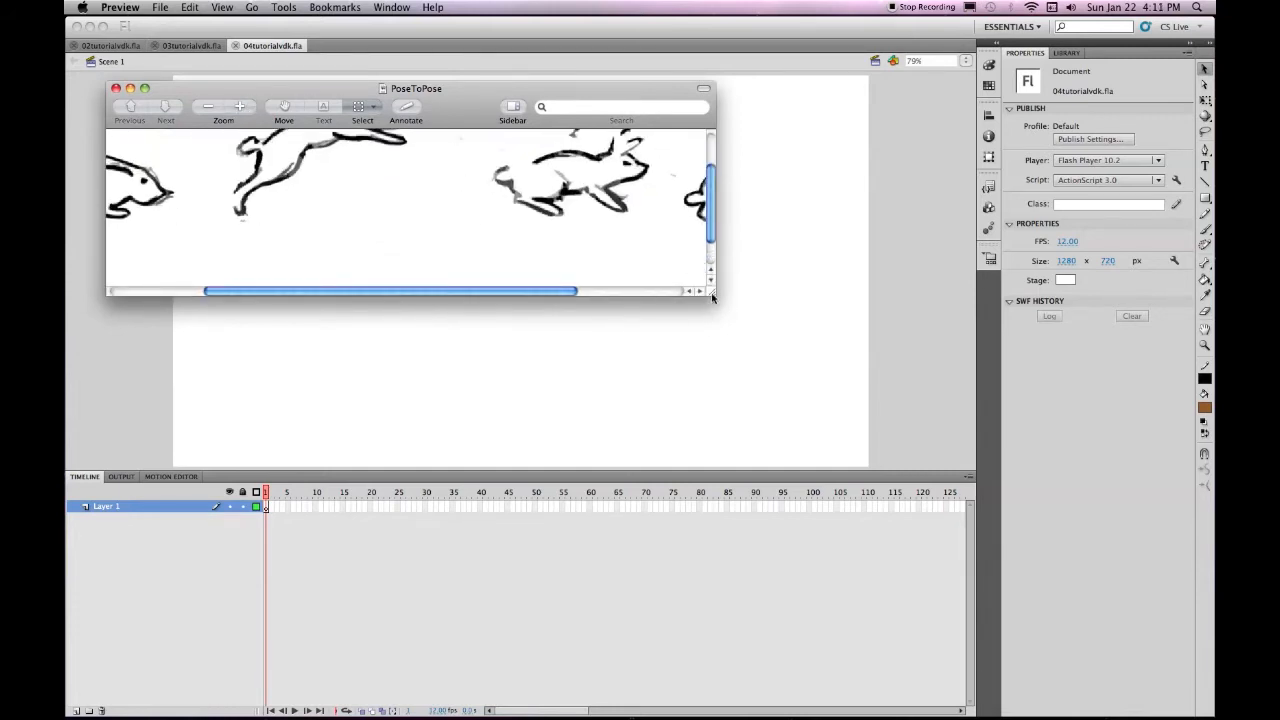
pyautogui.moveTo(712, 295); pyautogui.dragTo(1065, 516)
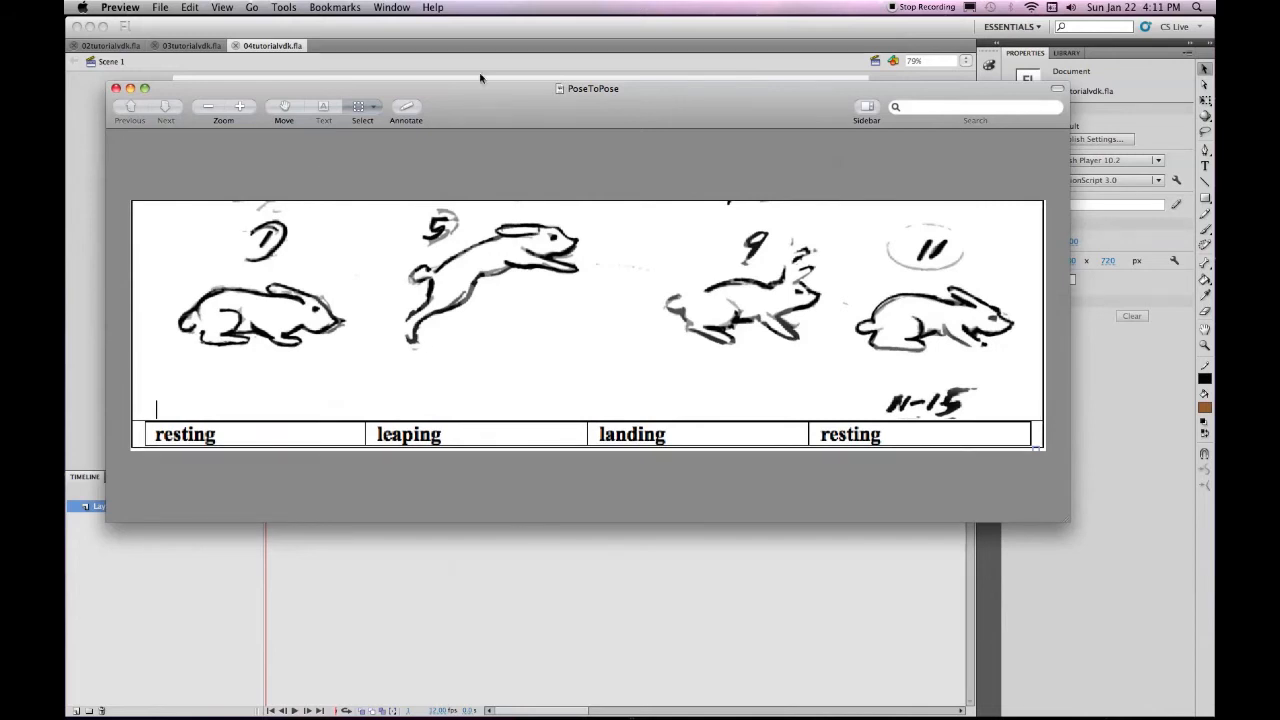
pyautogui.moveTo(475, 98); pyautogui.dragTo(482, 57)
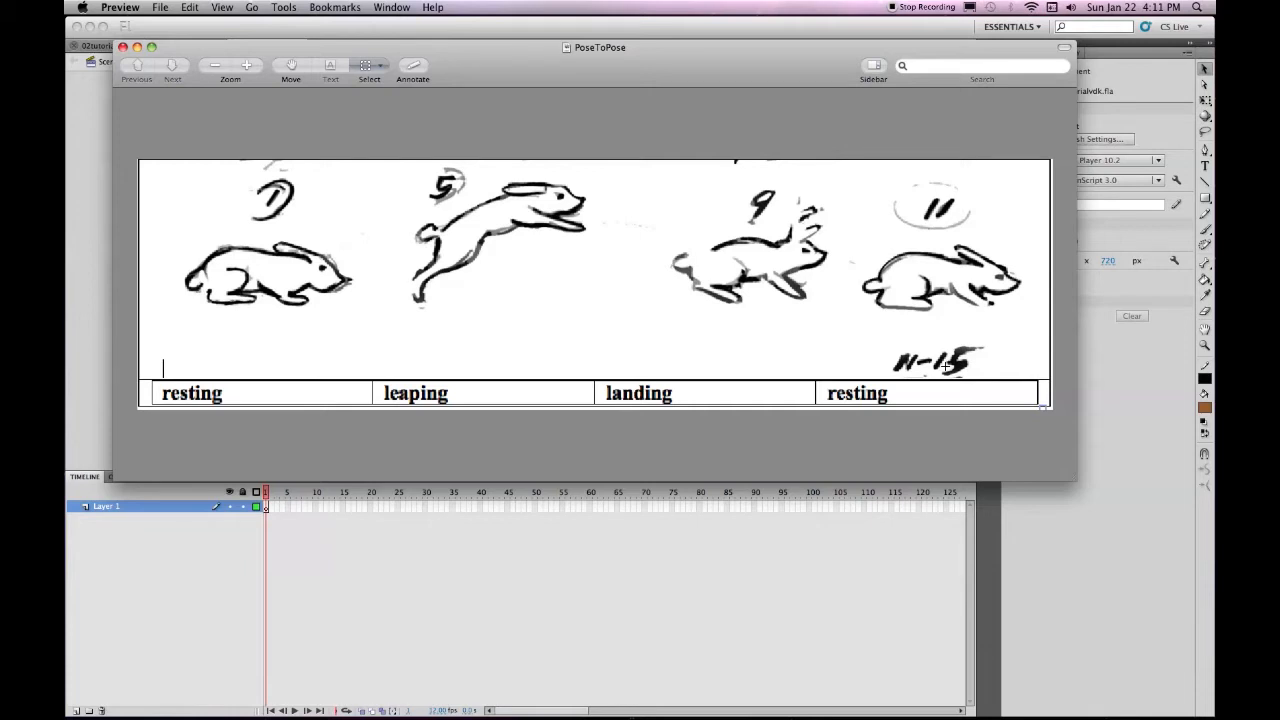
pyautogui.click(123, 47)
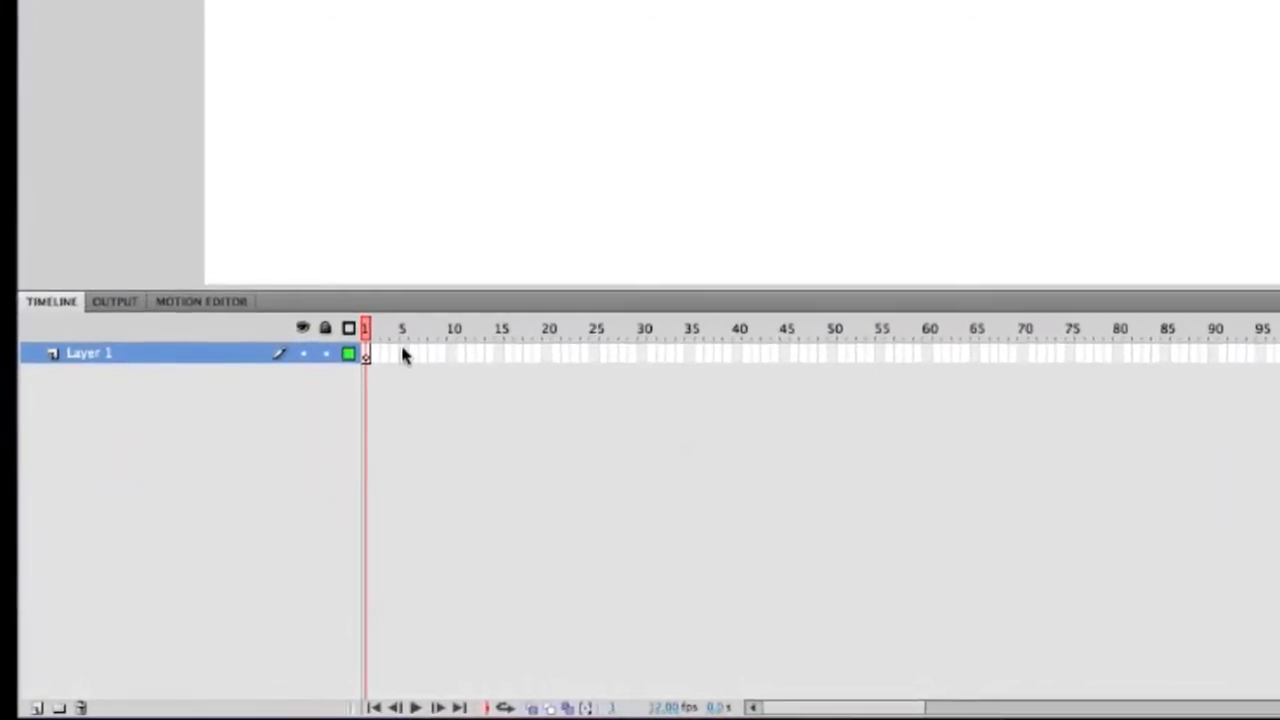
# Step: Insert blank keyframes at frames 5, 9 and 11 of Layer 1
pyautogui.click(413, 338)
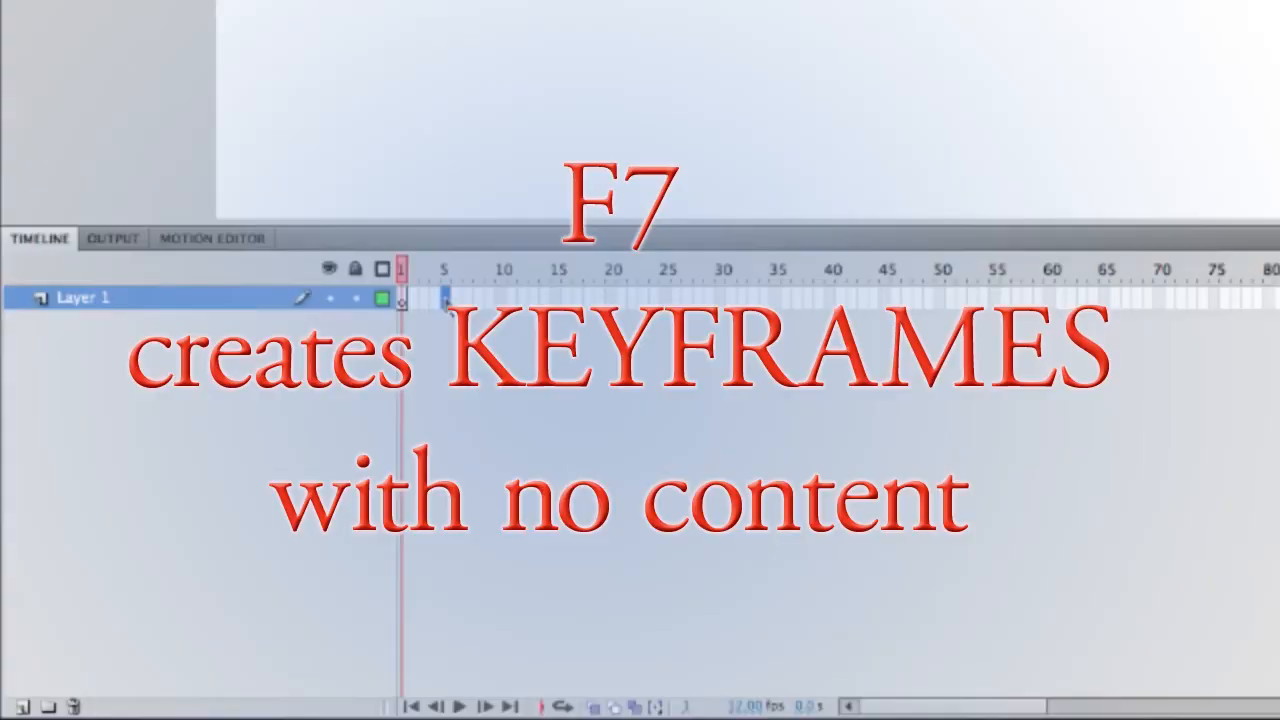
pyautogui.press('F7')
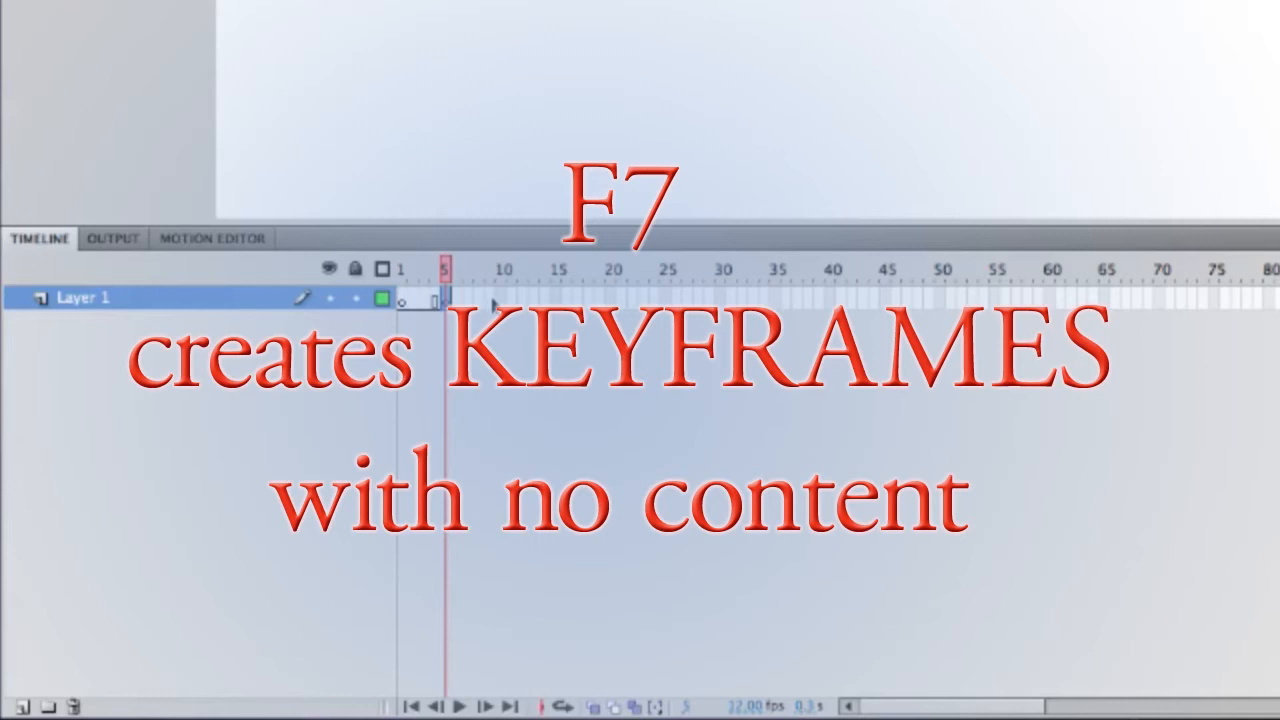
pyautogui.click(490, 299)
pyautogui.press('F7')
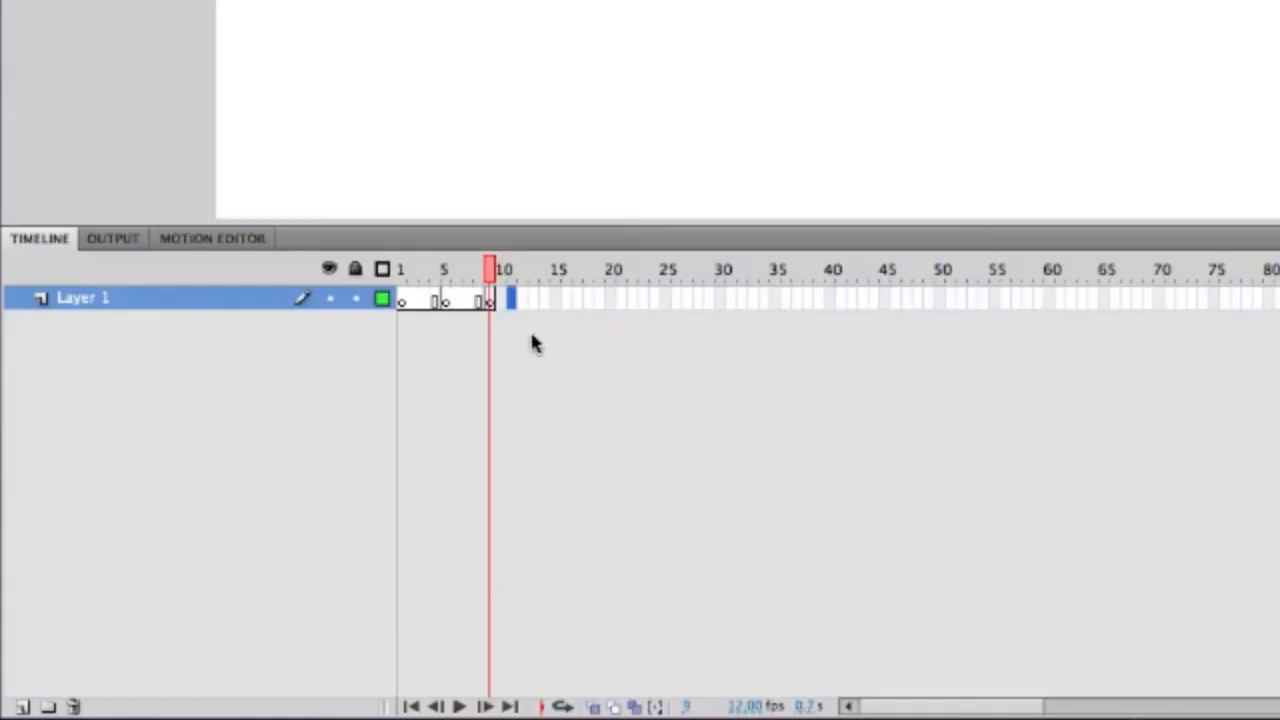
pyautogui.press('F7')
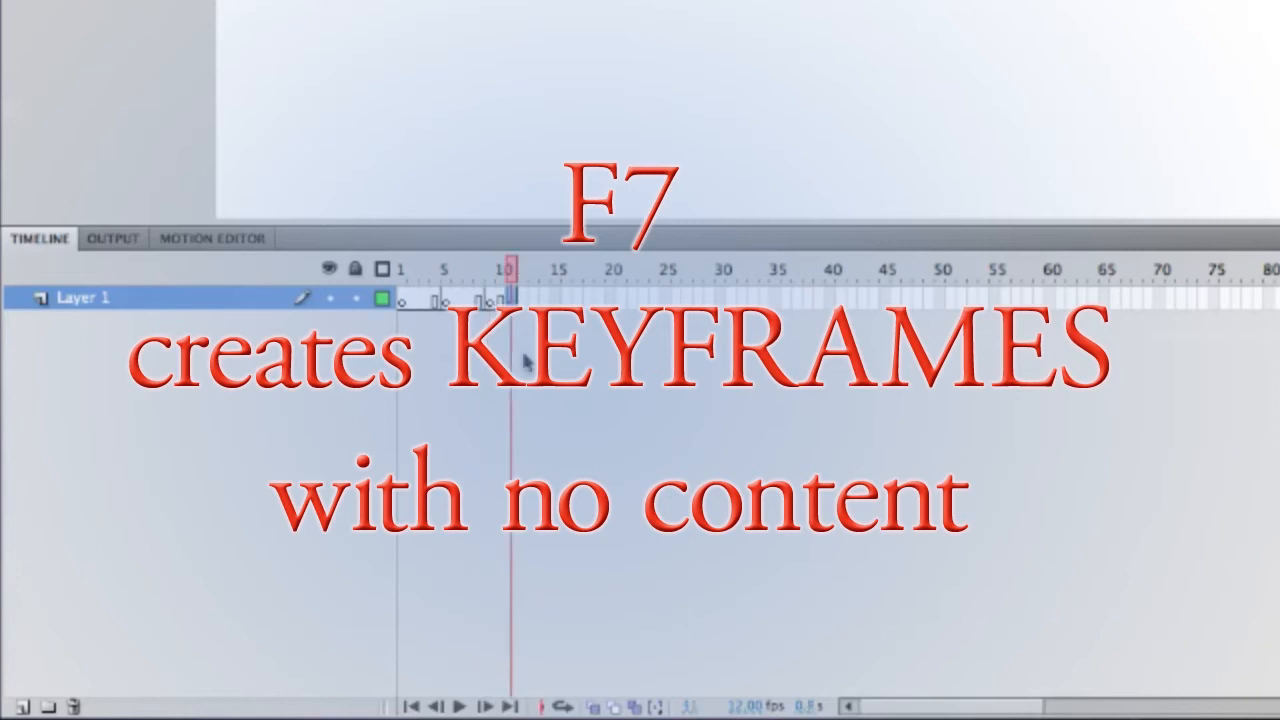
# Step: Extend Layer 1 with frames up to frame 15 and return the playhead to frame 1
pyautogui.click(556, 297)
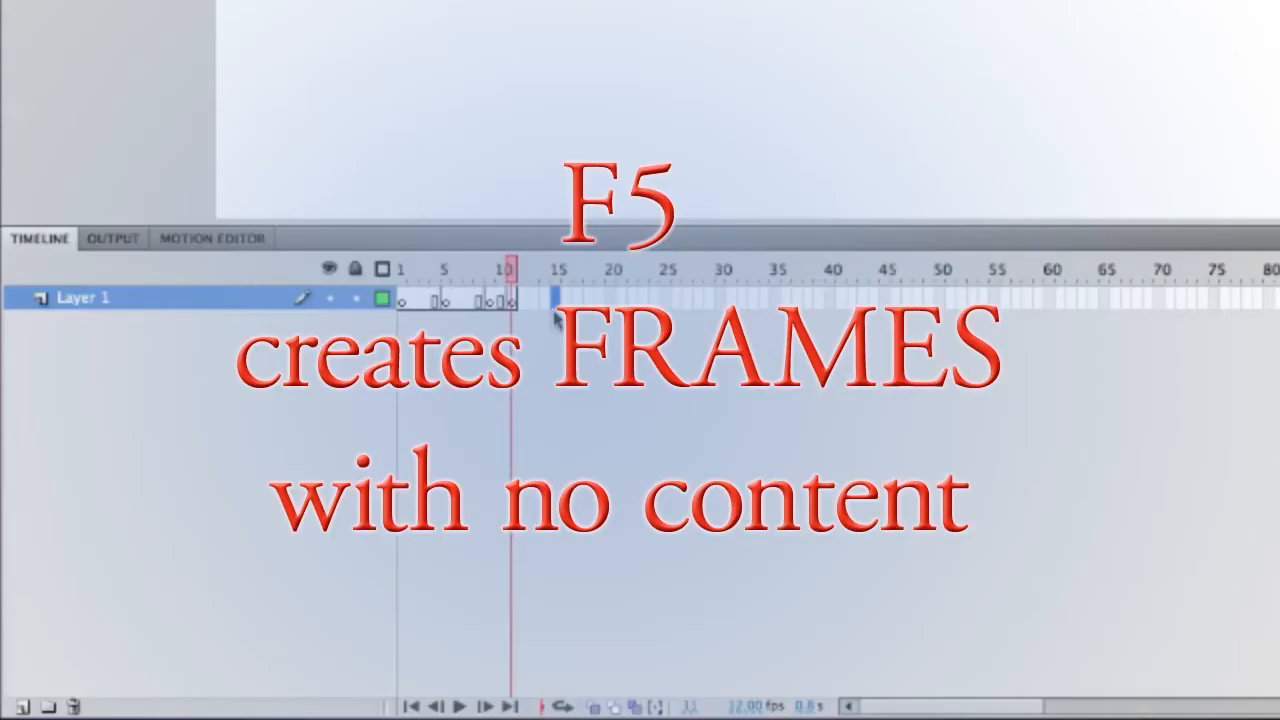
pyautogui.press('F5')
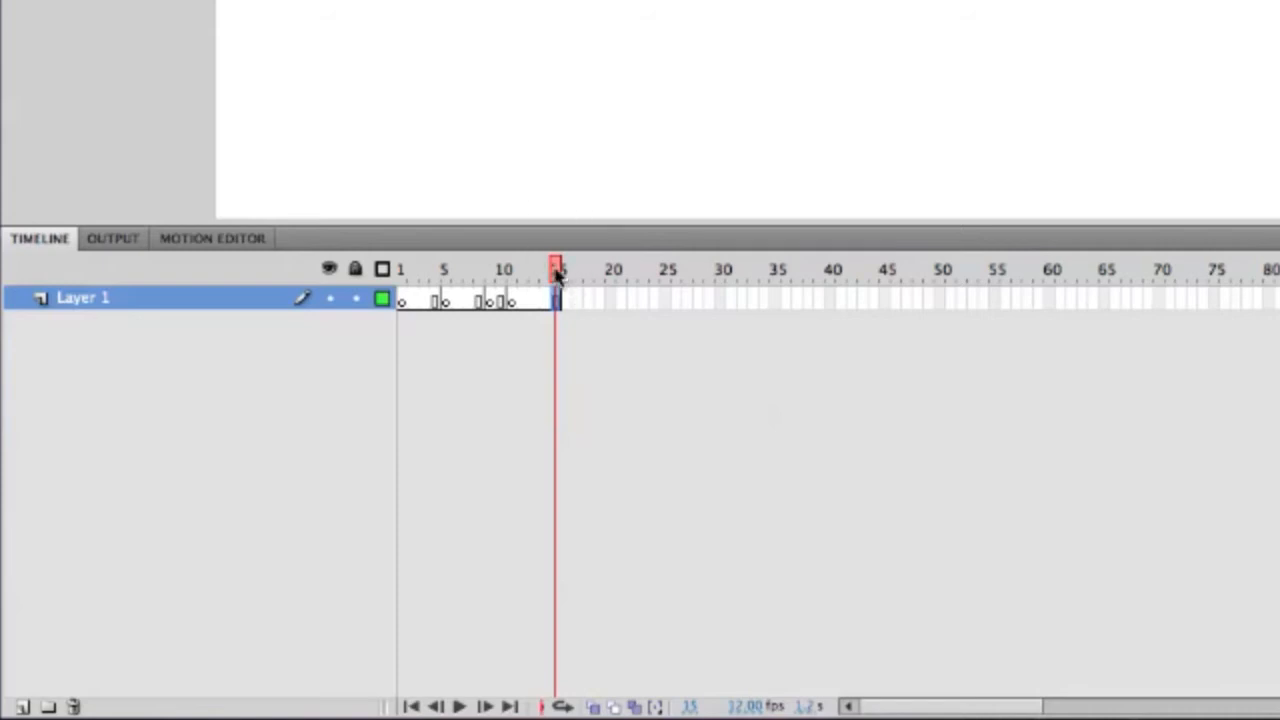
pyautogui.moveTo(557, 270); pyautogui.dragTo(403, 292)
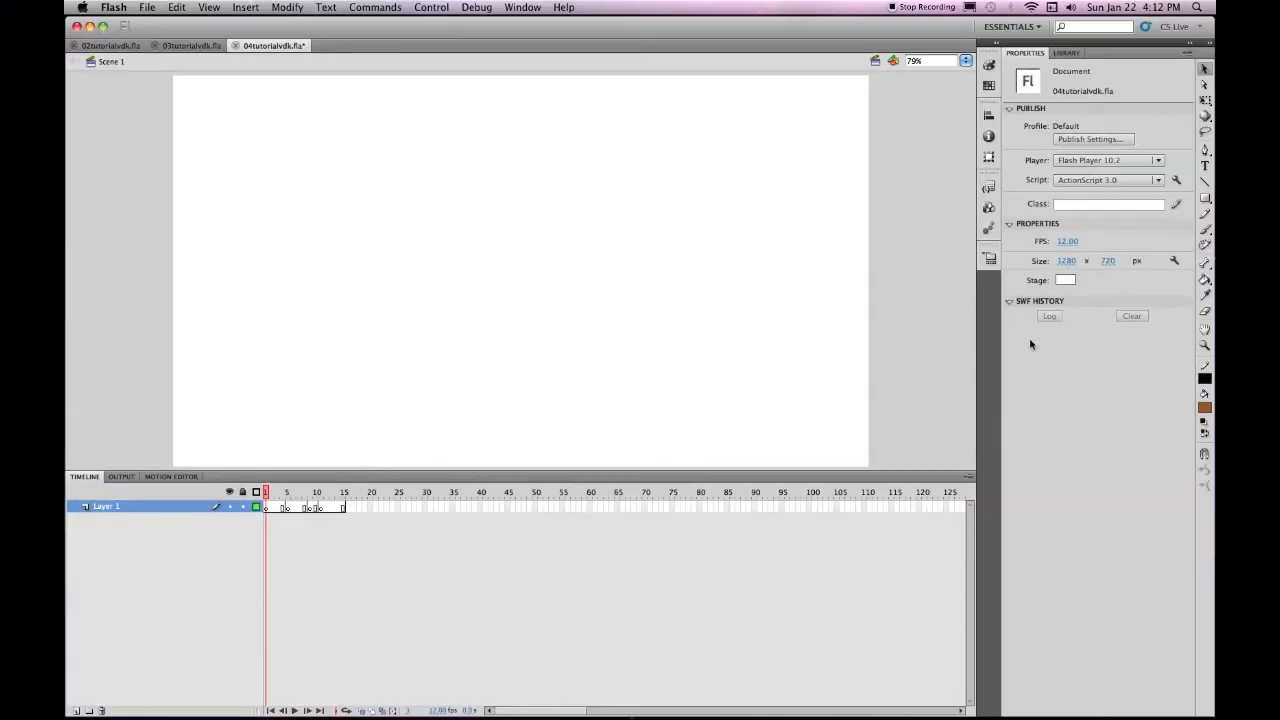
# Step: Set the fill color to black and the stroke color to white
pyautogui.click(1205, 409)
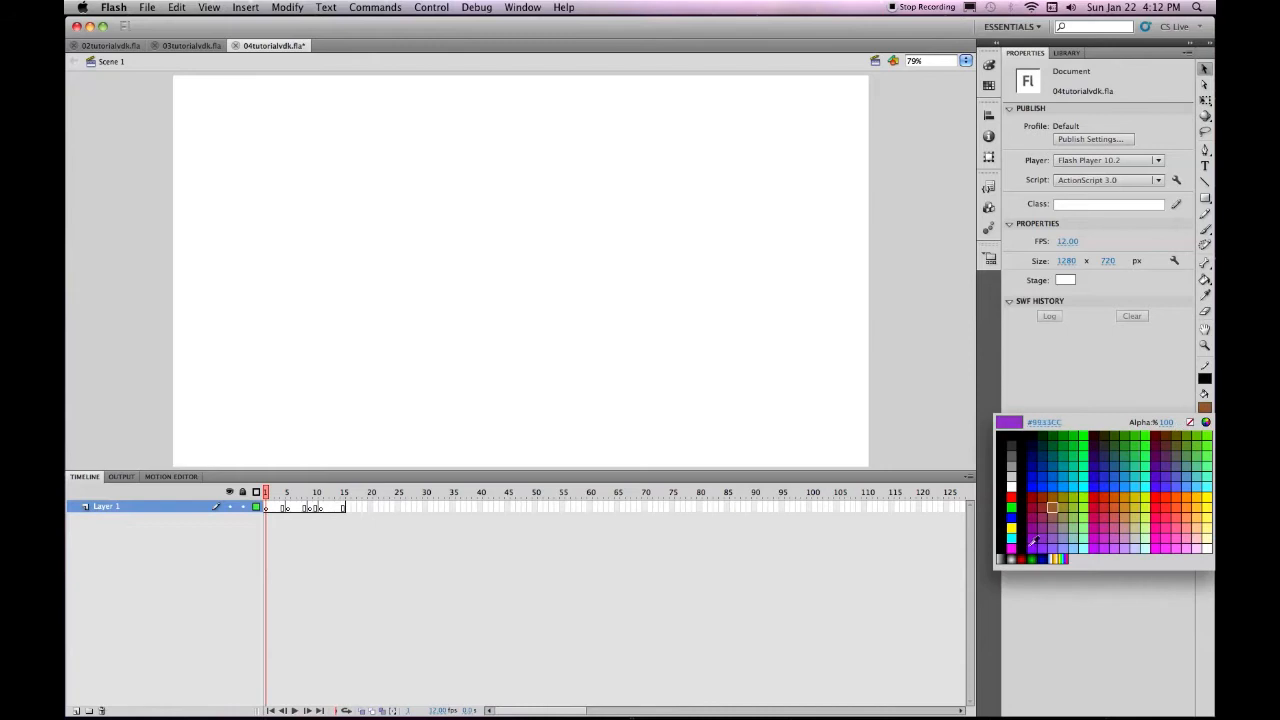
pyautogui.click(1012, 440)
pyautogui.click(1204, 423)
pyautogui.click(1205, 434)
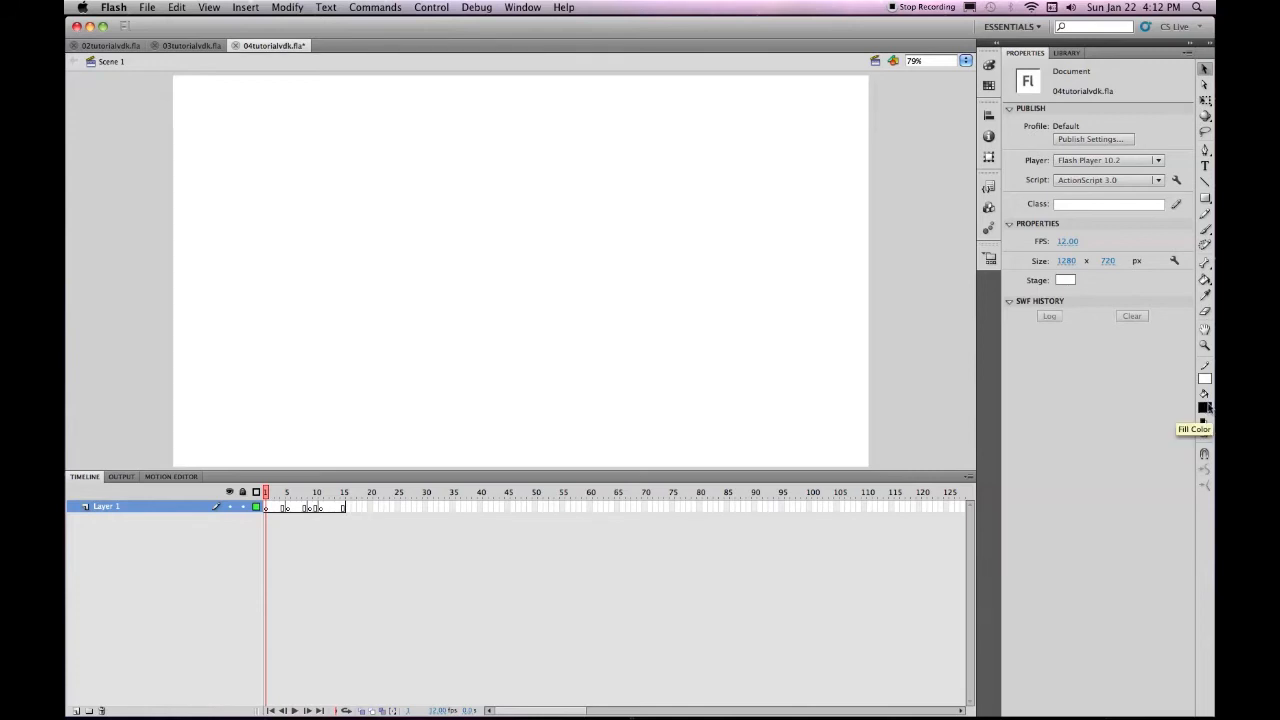
# Step: Choose the Brush tool with the second-smallest brush size
pyautogui.click(1206, 230)
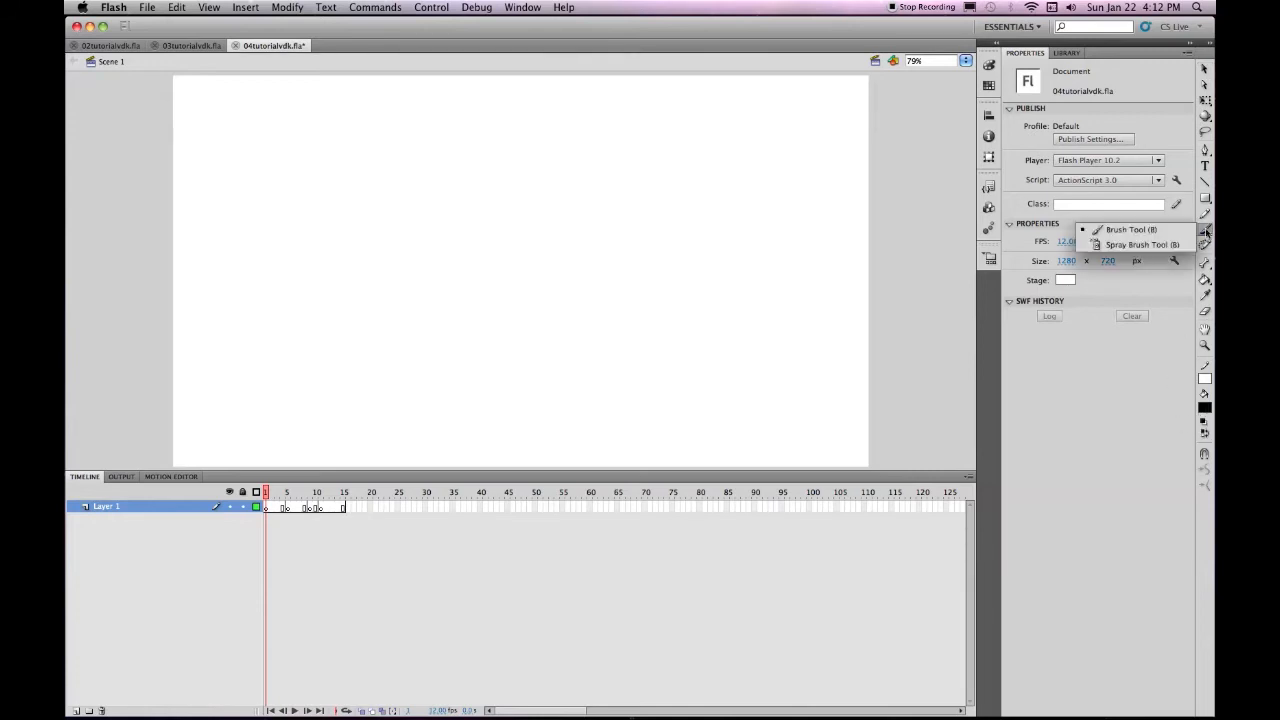
pyautogui.click(1115, 231)
pyautogui.click(1205, 502)
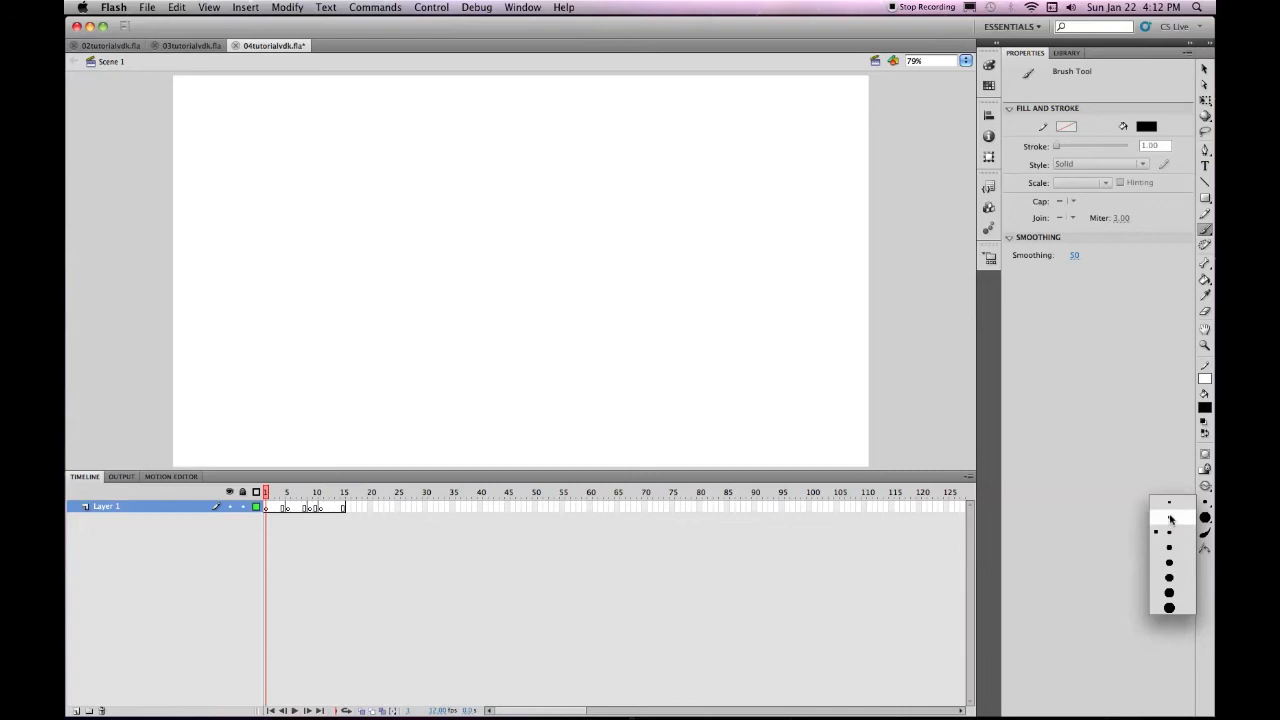
pyautogui.click(1169, 520)
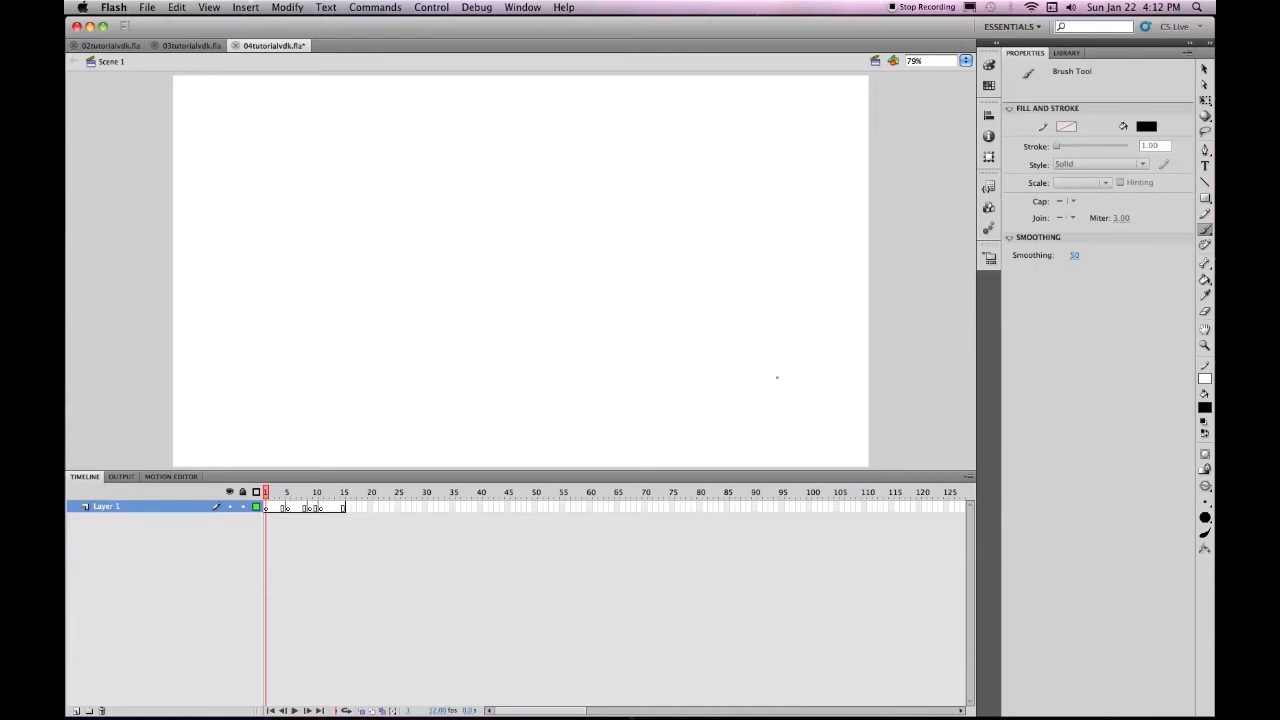
# Step: Show the rulers and place vertical guides at about 150 and 400 px and horizontal guides at about 300 and 600 px
pyautogui.click(209, 8)
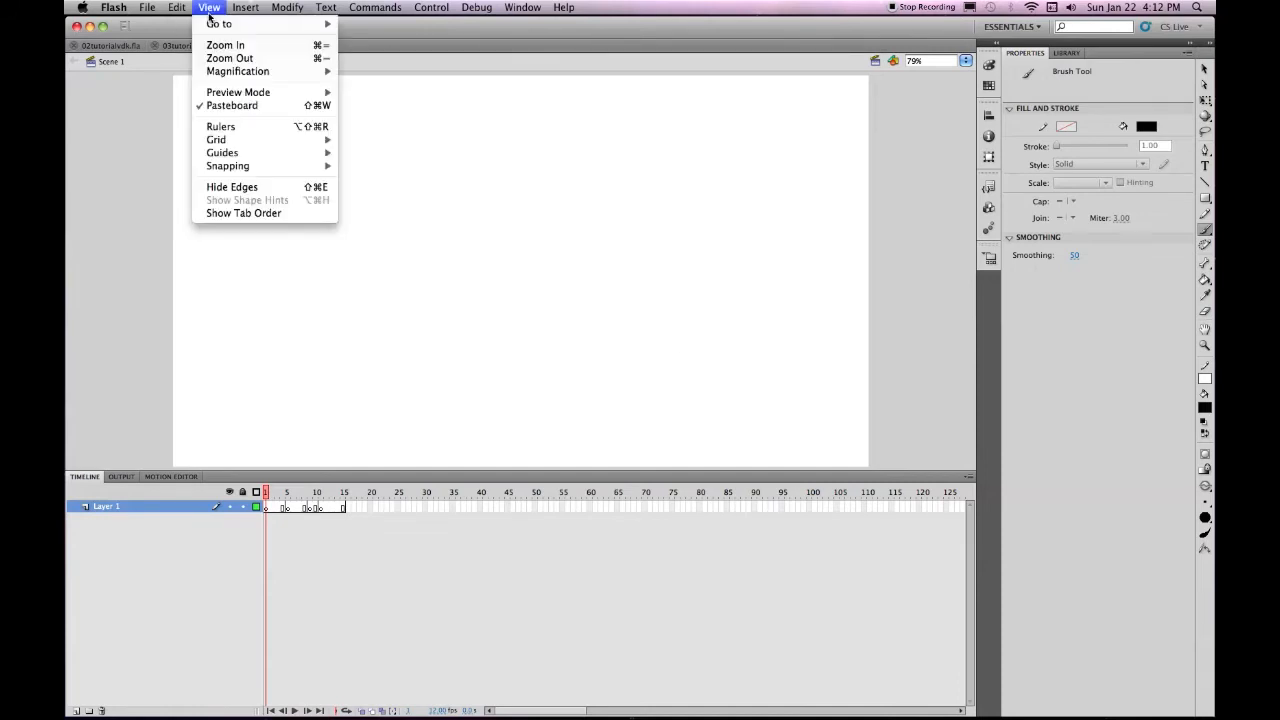
pyautogui.click(228, 127)
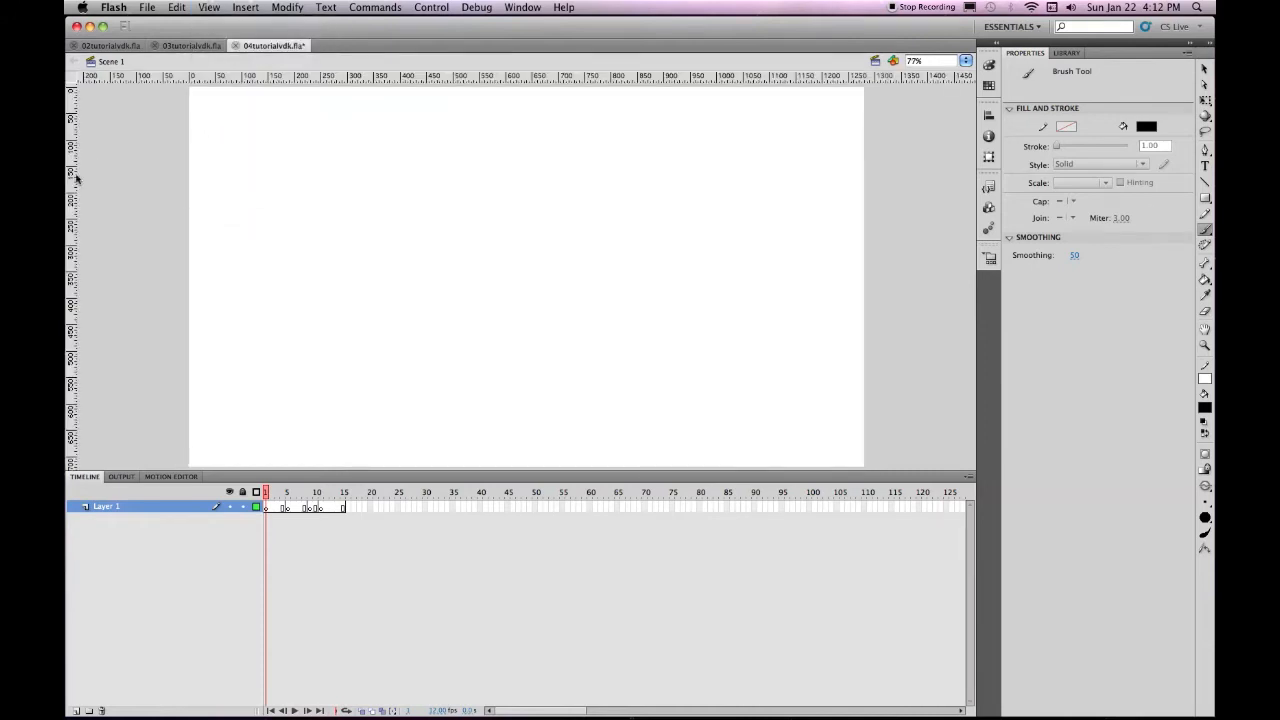
pyautogui.moveTo(70, 186); pyautogui.dragTo(269, 175)
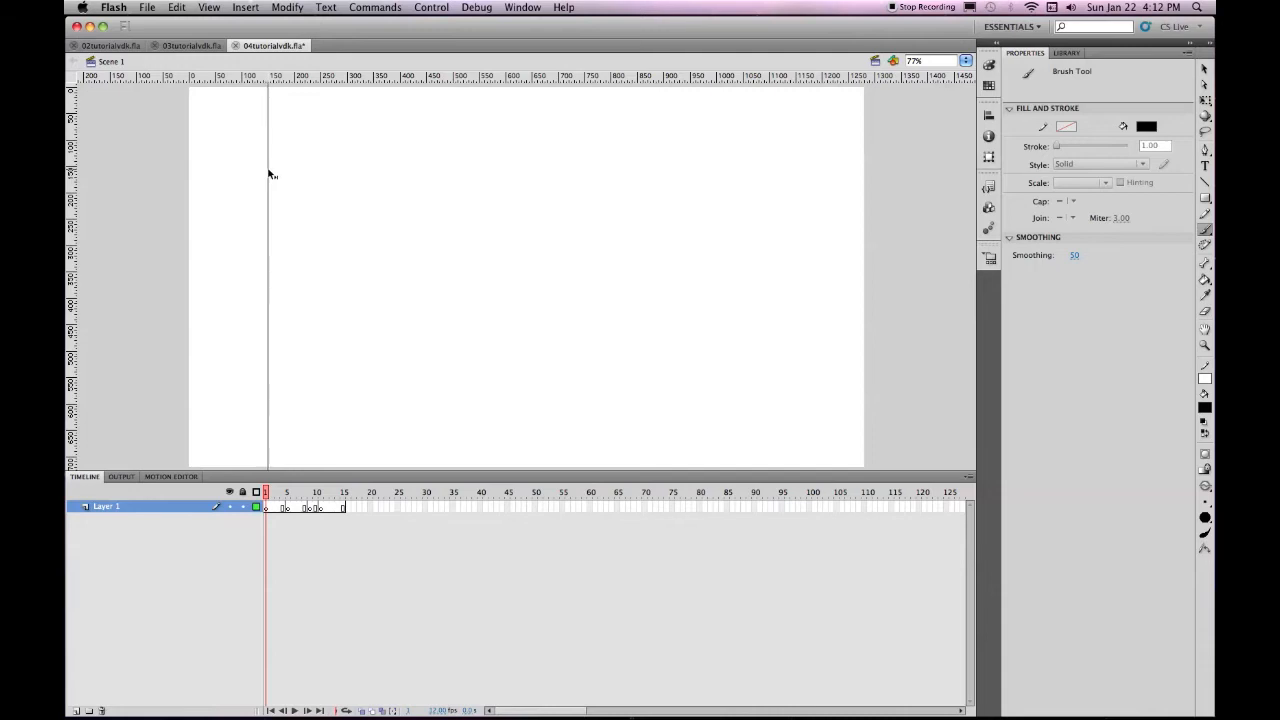
pyautogui.moveTo(330, 68); pyautogui.dragTo(367, 409)
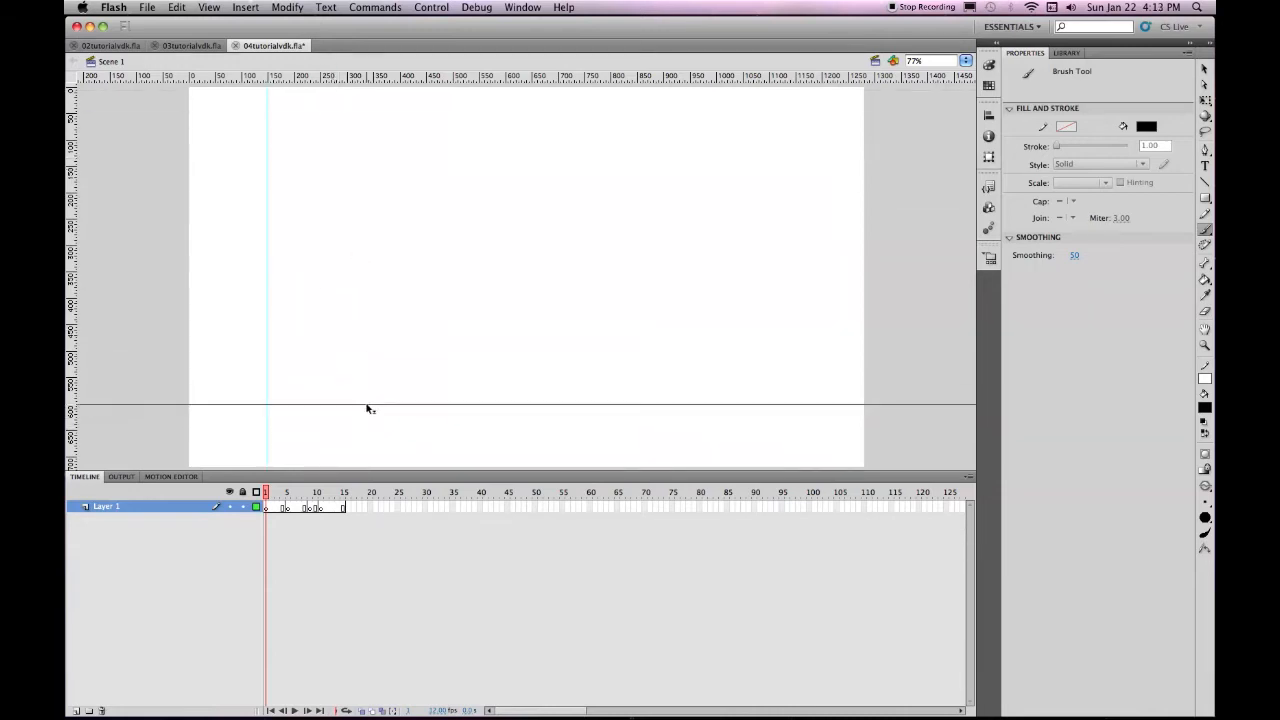
pyautogui.moveTo(73, 168); pyautogui.dragTo(401, 160)
pyautogui.moveTo(432, 82); pyautogui.dragTo(447, 249)
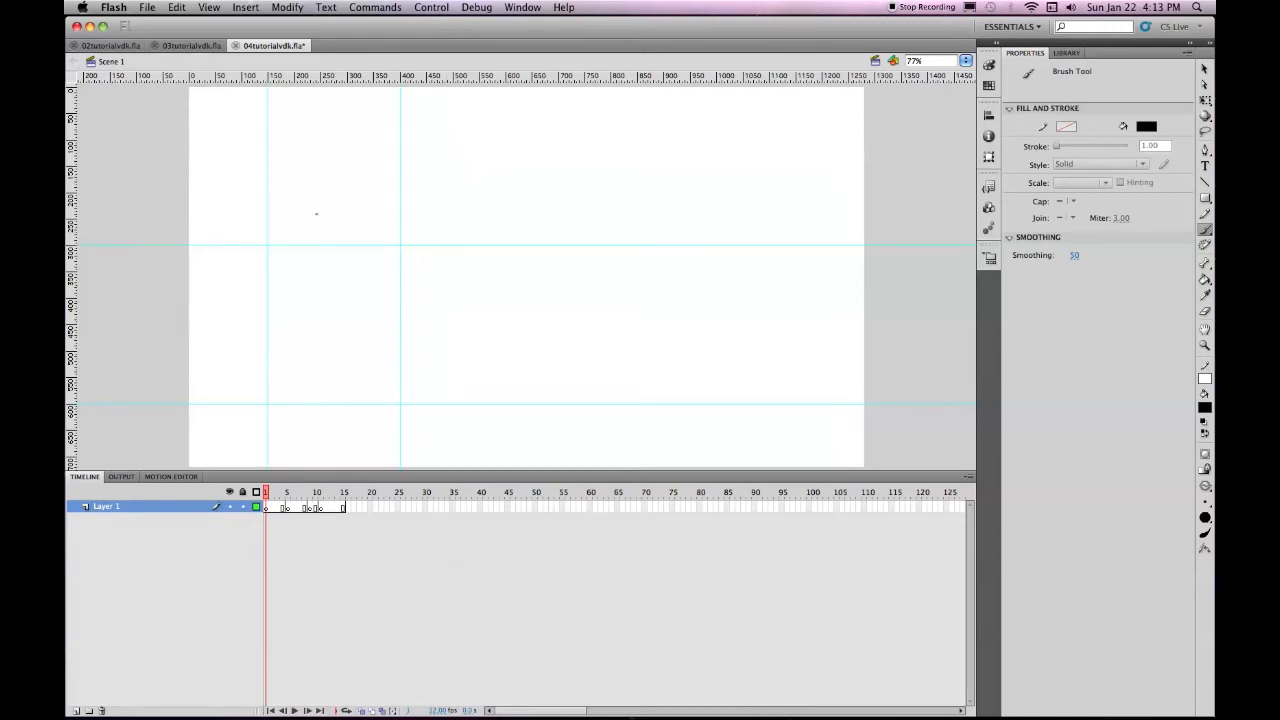
# Step: Add vertical guides at about 680 and 1000 px and a horizontal guide at about 220 px
pyautogui.moveTo(71, 226); pyautogui.dragTo(549, 201)
pyautogui.moveTo(531, 78); pyautogui.dragTo(543, 203)
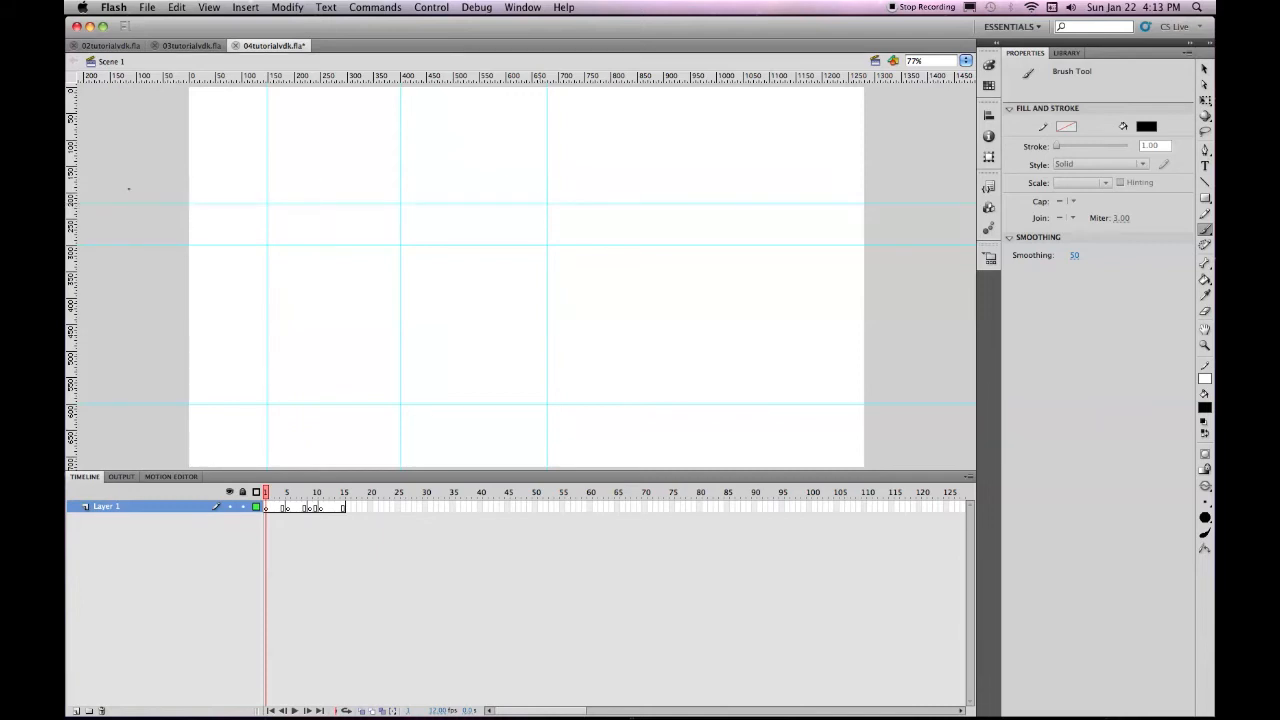
pyautogui.moveTo(72, 200); pyautogui.dragTo(716, 200)
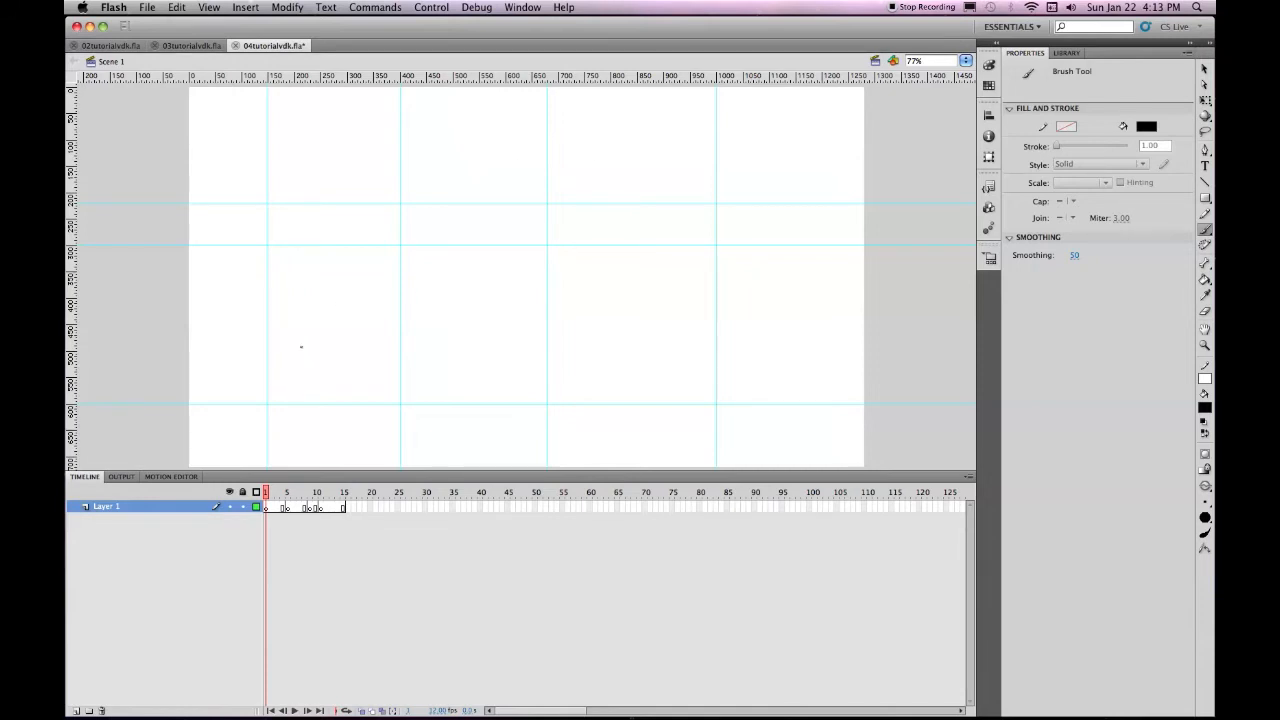
# Step: Draw the resting rabbit in frame 1, sitting on the 600 px horizontal guide near the 150 px vertical guide, and save the file
pyautogui.click(268, 508)
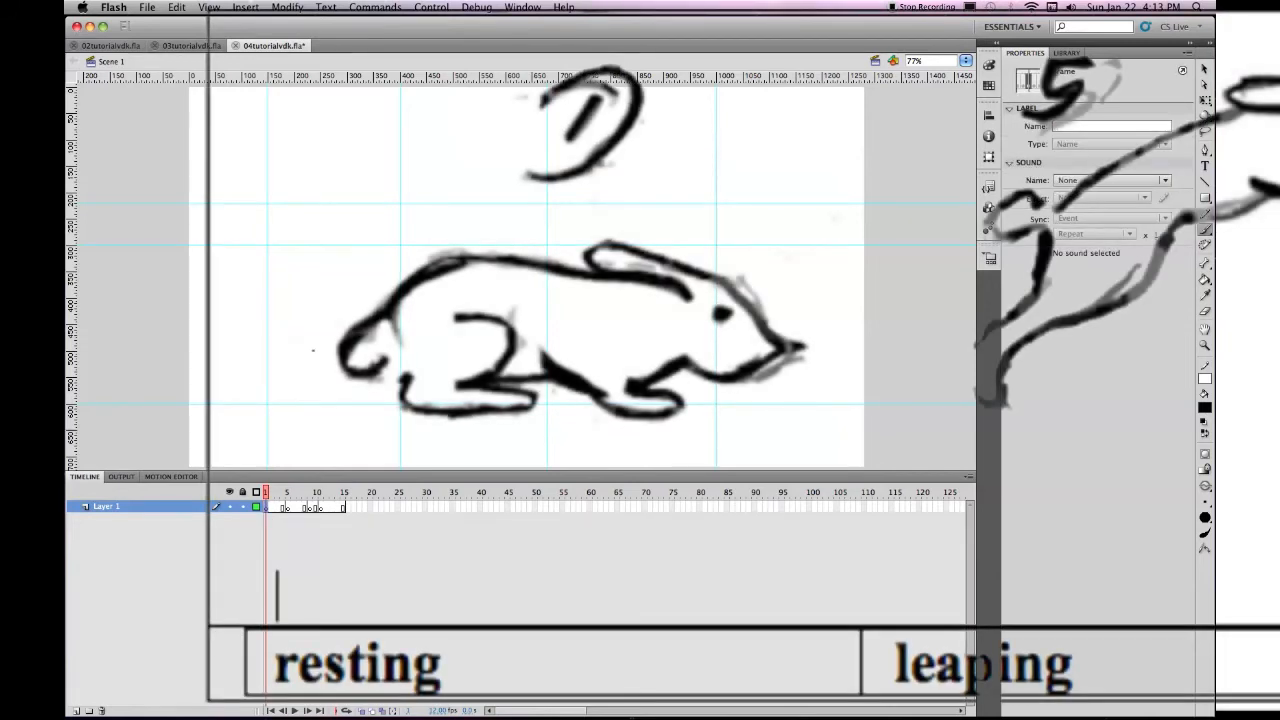
pyautogui.moveTo(330, 350)
pyautogui.mouseDown()
pyautogui.moveTo(264, 375)
pyautogui.moveTo(259, 399)
pyautogui.moveTo(307, 401)
pyautogui.mouseUp()
pyautogui.moveTo(349, 352)
pyautogui.mouseDown()
pyautogui.moveTo(330, 349)
pyautogui.moveTo(361, 363)
pyautogui.mouseUp()
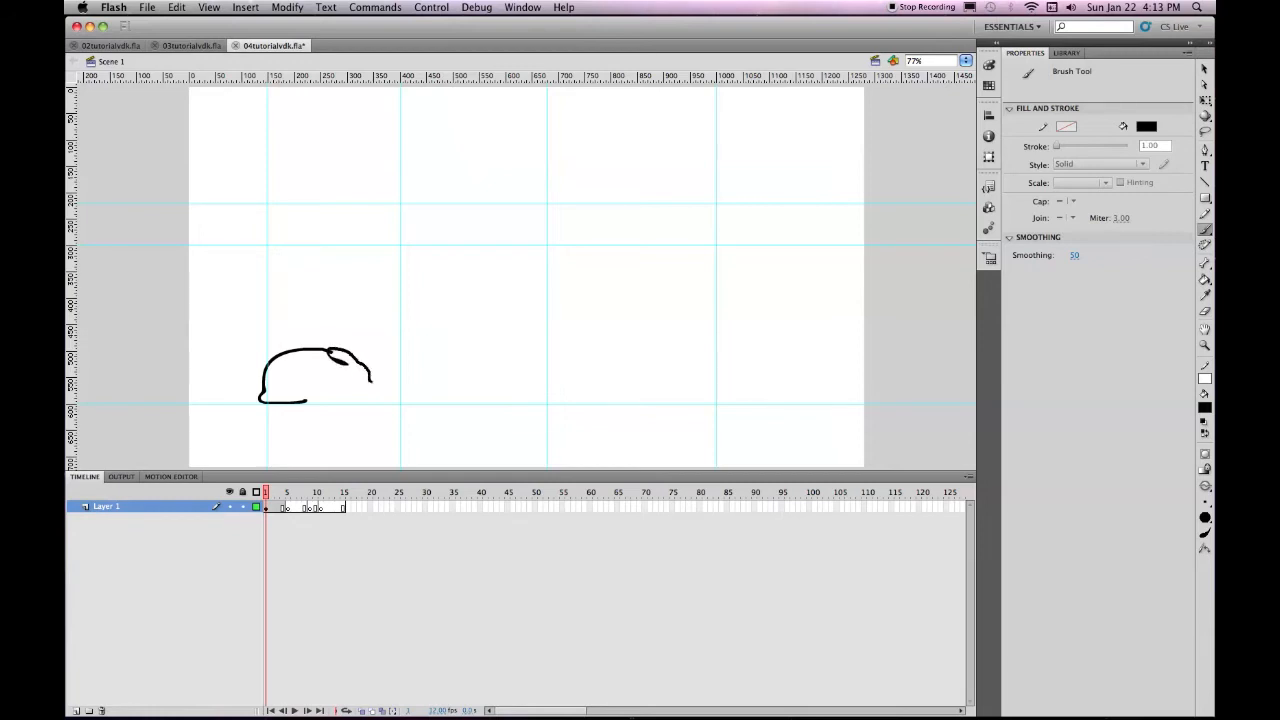
pyautogui.moveTo(366, 393); pyautogui.dragTo(352, 390)
pyautogui.moveTo(350, 403)
pyautogui.mouseDown()
pyautogui.moveTo(309, 374)
pyautogui.moveTo(304, 399)
pyautogui.moveTo(336, 397)
pyautogui.mouseUp()
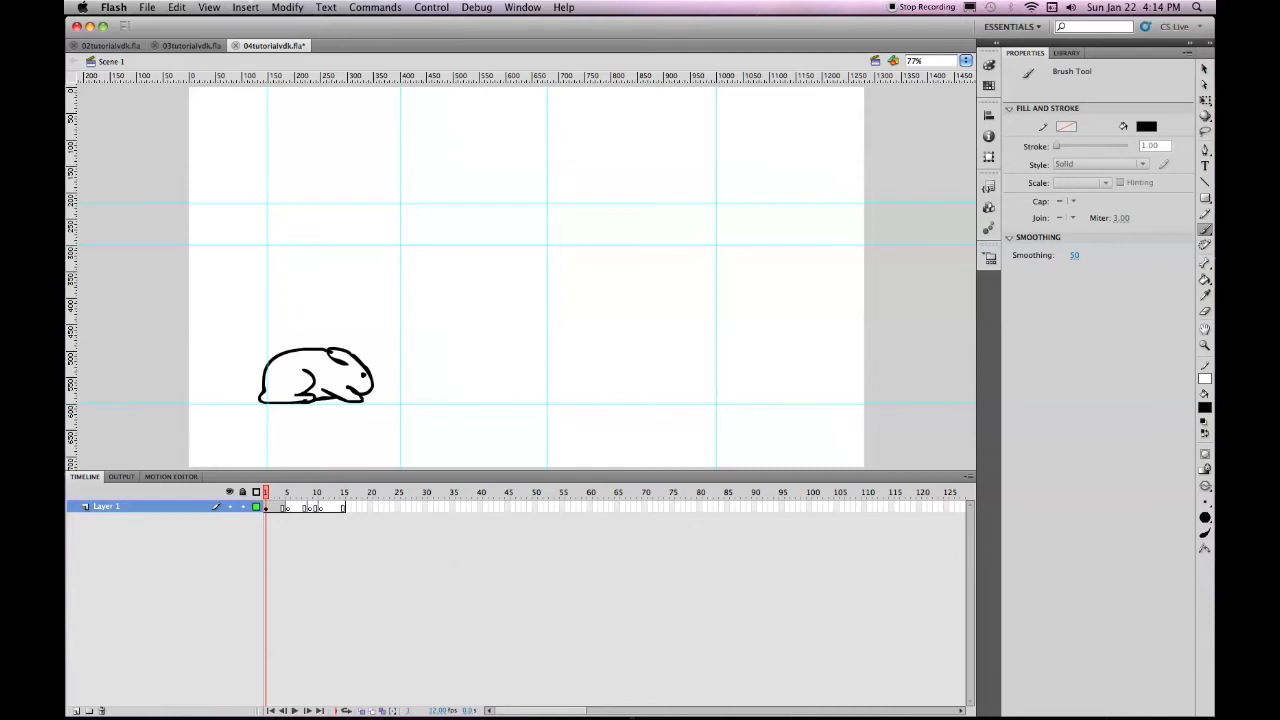
pyautogui.moveTo(263, 371)
pyautogui.mouseDown()
pyautogui.moveTo(251, 384)
pyautogui.moveTo(262, 395)
pyautogui.mouseUp()
pyautogui.press('super+s')
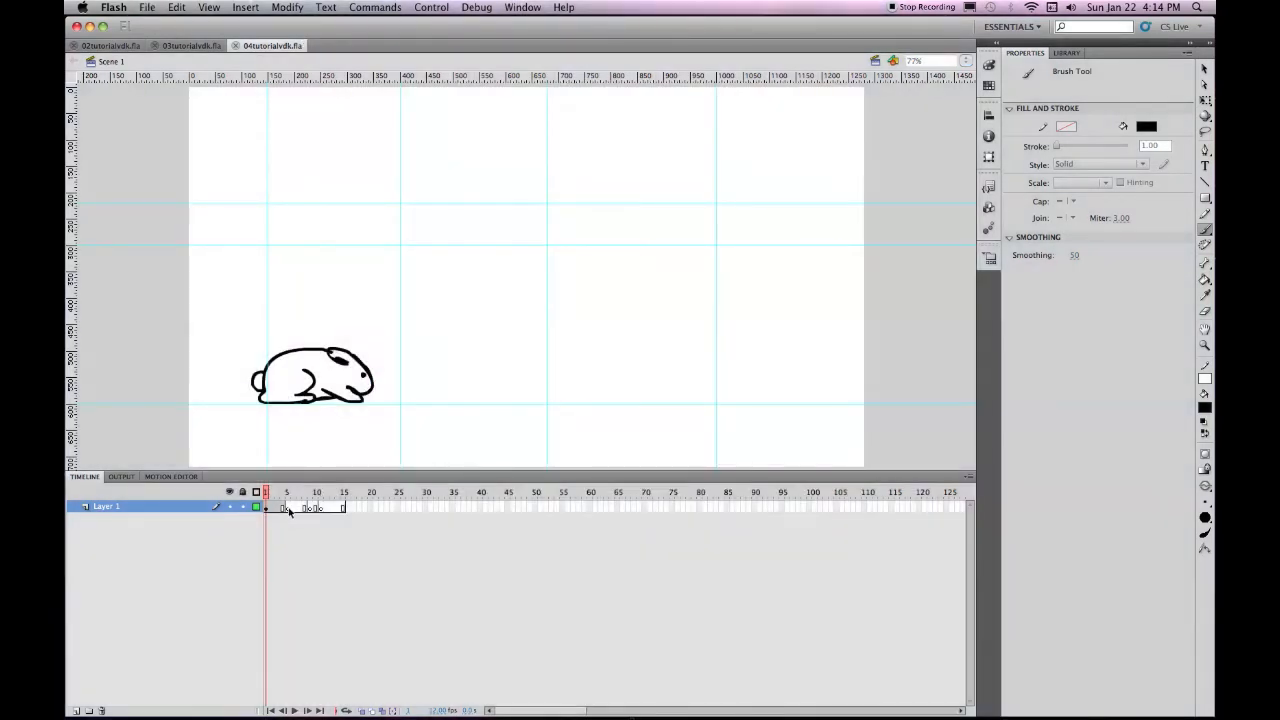
# Step: Turn on onion skinning, draw the leaping rabbit in frame 5 between the 400 and 680 px vertical guides, and save the file
pyautogui.click(288, 508)
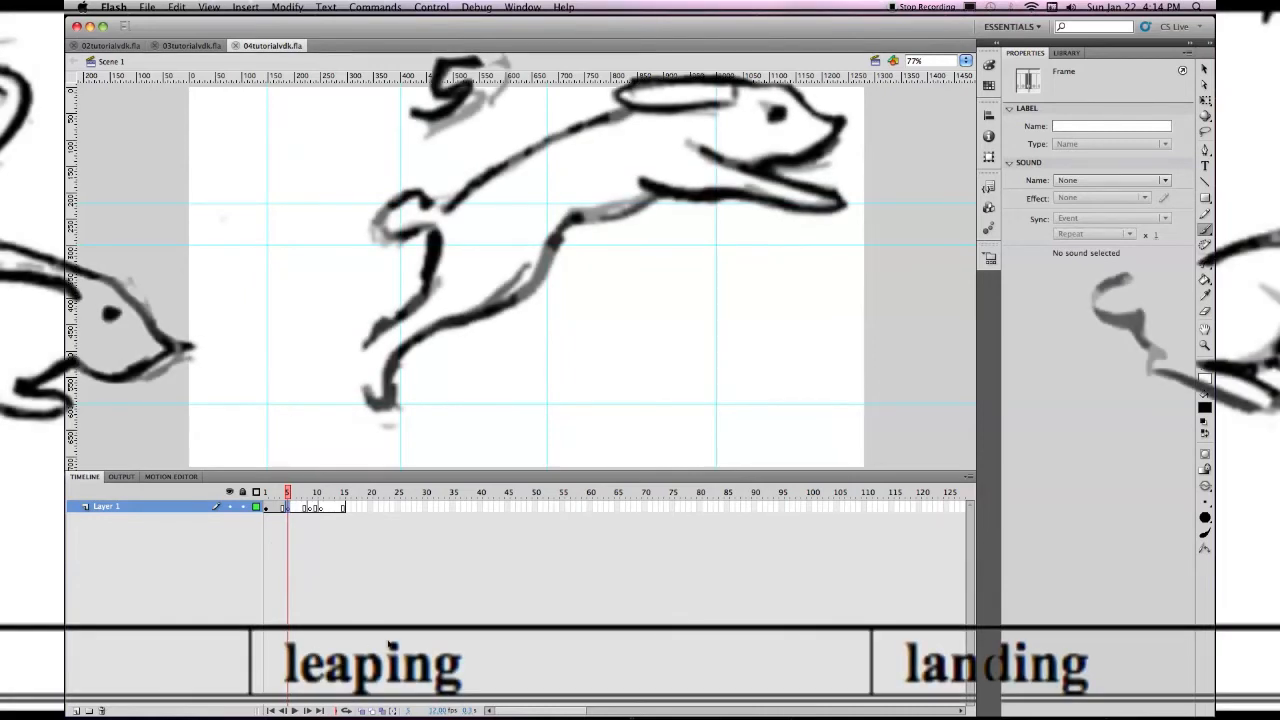
pyautogui.click(362, 710)
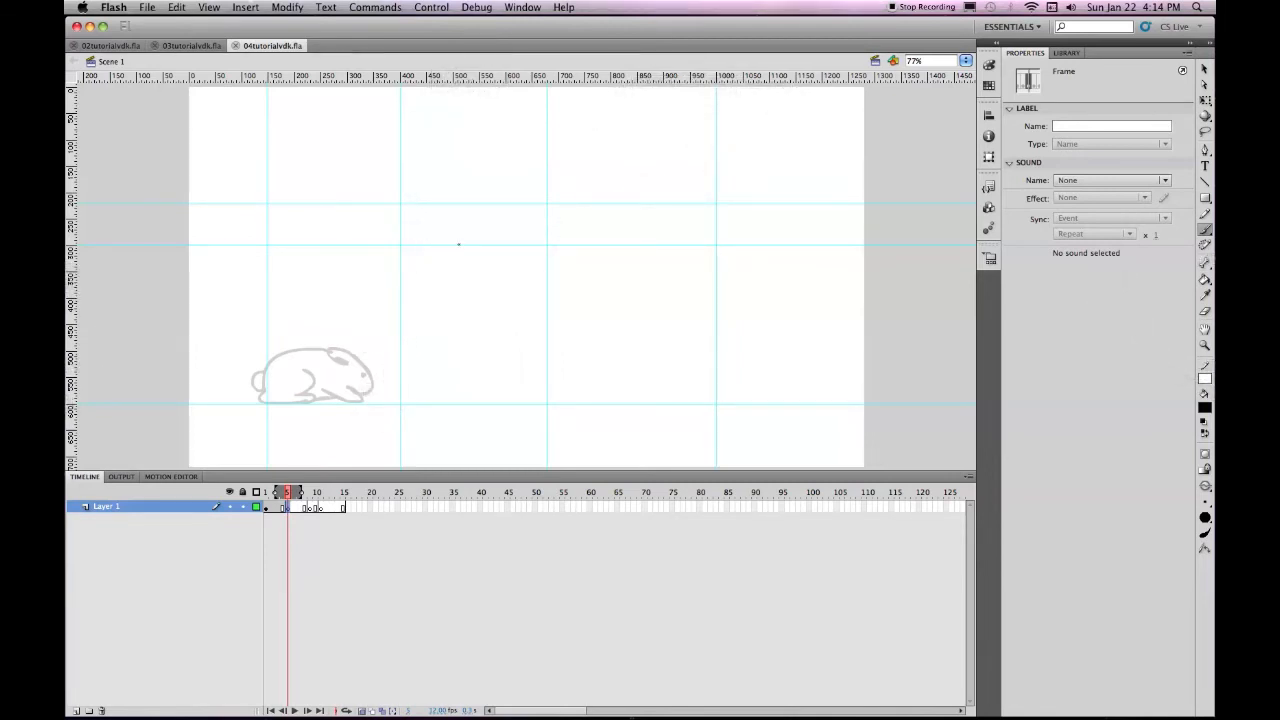
pyautogui.moveTo(466, 244)
pyautogui.mouseDown()
pyautogui.moveTo(403, 280)
pyautogui.moveTo(386, 303)
pyautogui.moveTo(398, 305)
pyautogui.mouseUp()
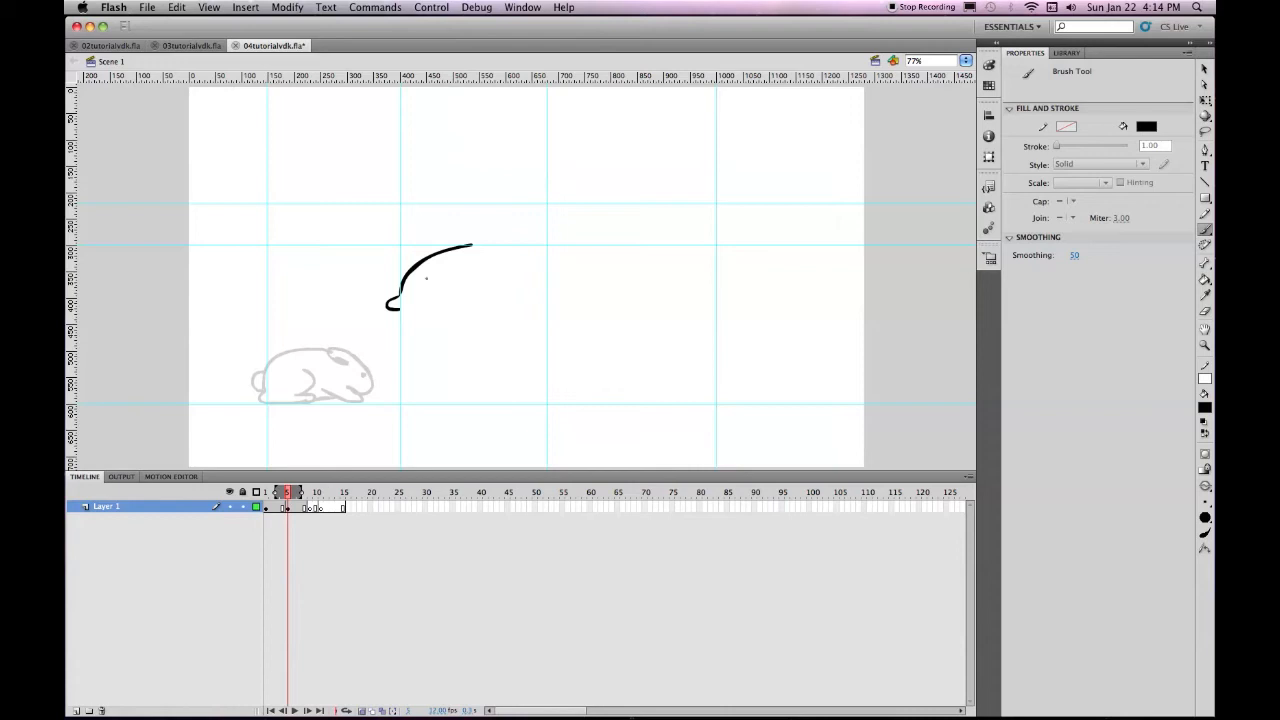
pyautogui.moveTo(428, 285)
pyautogui.mouseDown()
pyautogui.moveTo(431, 302)
pyautogui.moveTo(390, 336)
pyautogui.moveTo(394, 316)
pyautogui.mouseUp()
pyautogui.moveTo(494, 242); pyautogui.dragTo(460, 252)
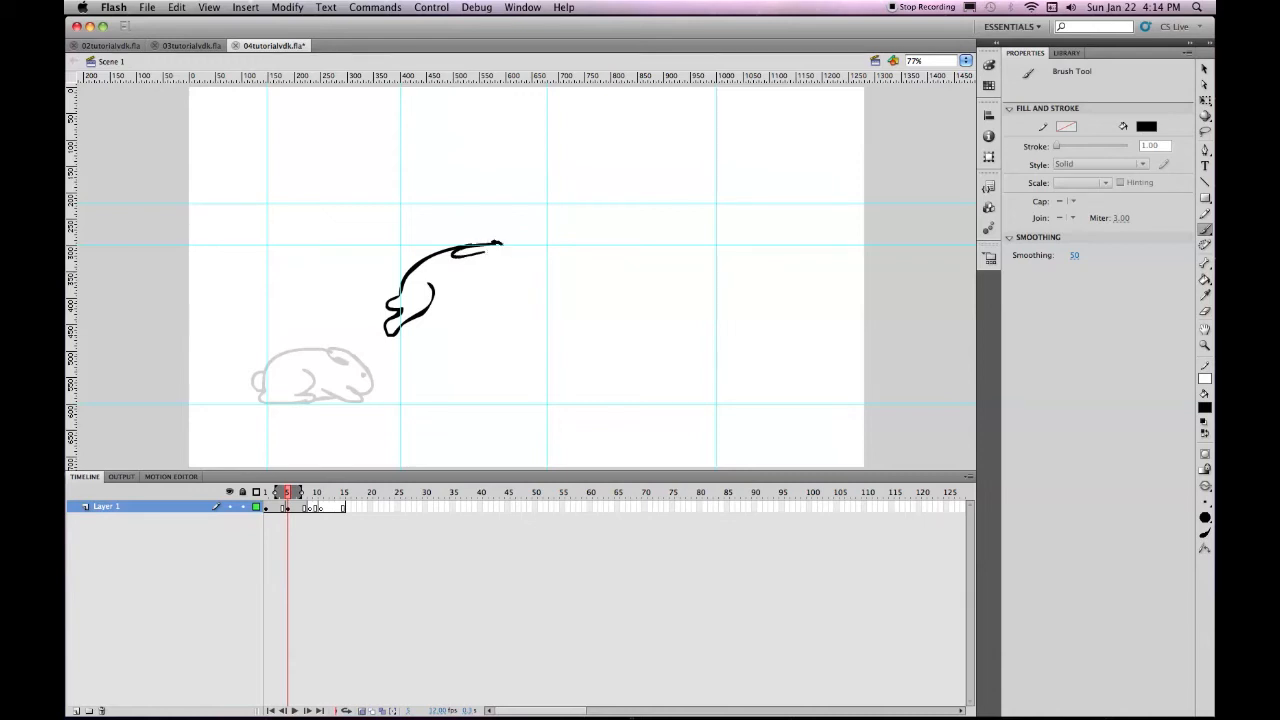
pyautogui.moveTo(500, 272); pyautogui.dragTo(501, 266)
pyautogui.moveTo(490, 269)
pyautogui.mouseDown()
pyautogui.moveTo(517, 284)
pyautogui.moveTo(428, 304)
pyautogui.mouseUp()
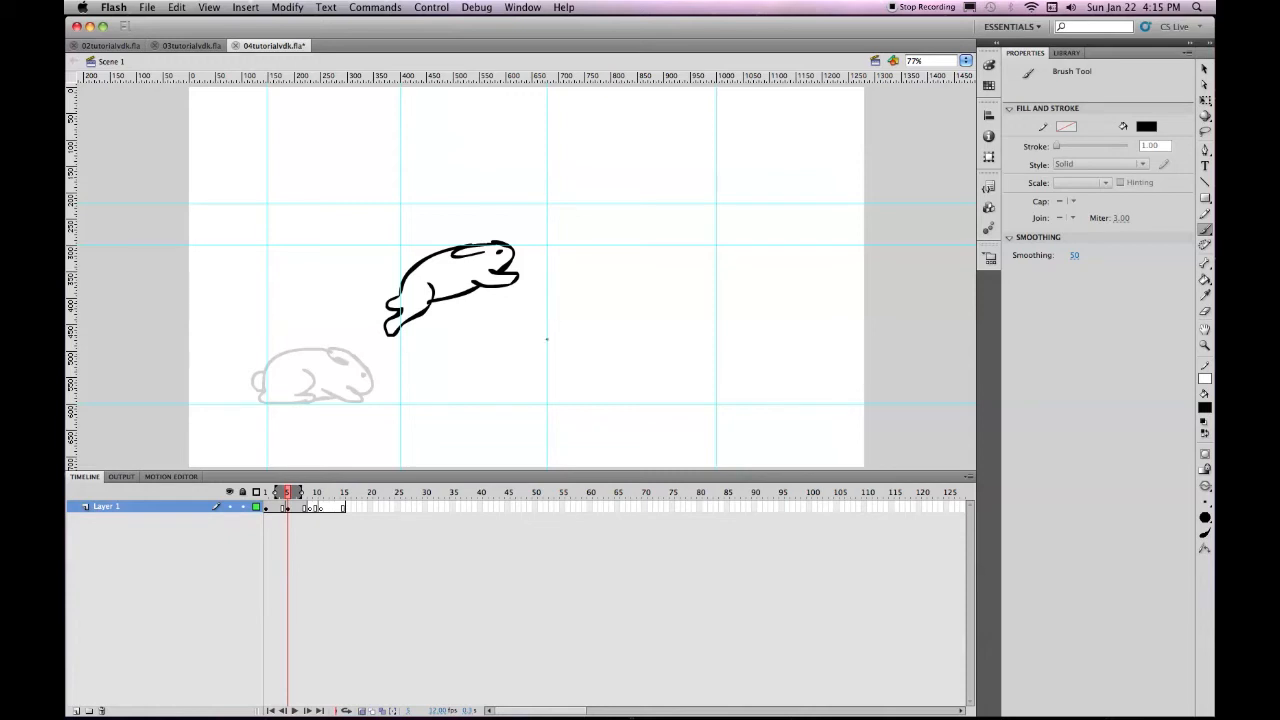
pyautogui.press('super+s')
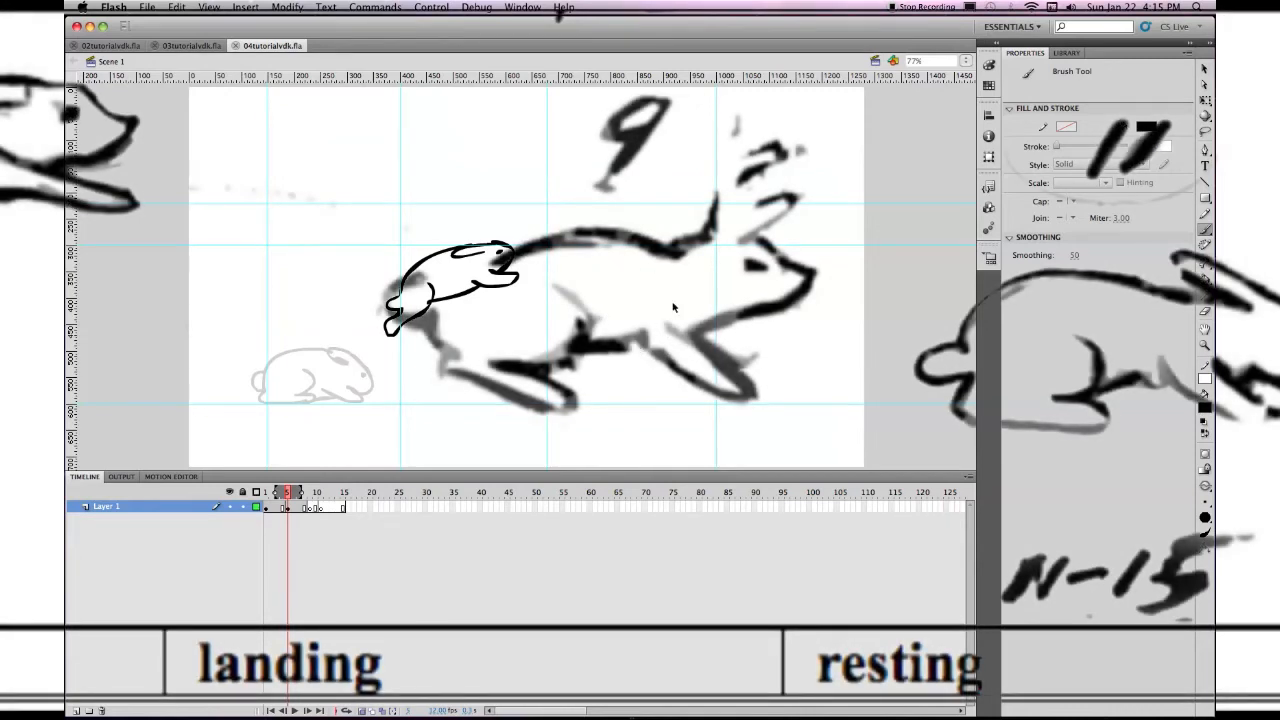
# Step: Draw the landing rabbit, head down with ears up, in frame 9 between the 680 and 1000 px vertical guides, and save the file
pyautogui.press('.')
pyautogui.press('.')
pyautogui.press('.')
pyautogui.press('.')
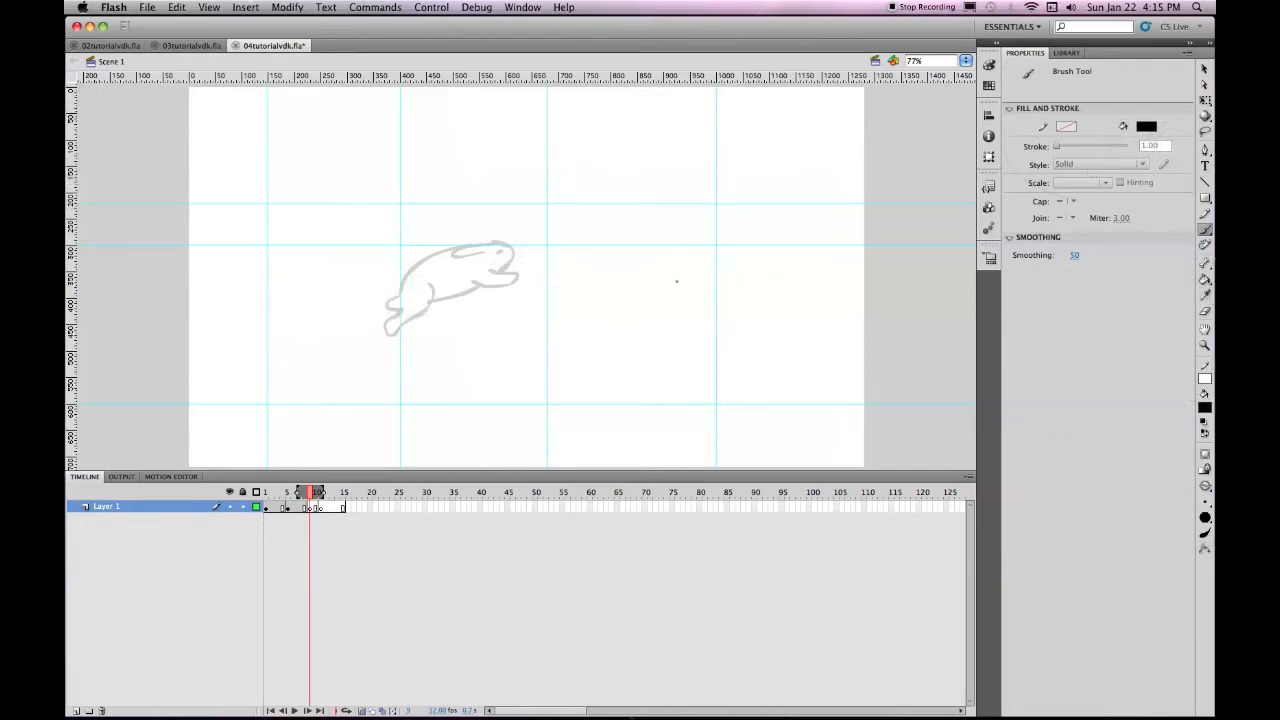
pyautogui.moveTo(685, 271)
pyautogui.mouseDown()
pyautogui.moveTo(670, 252)
pyautogui.moveTo(676, 277)
pyautogui.moveTo(693, 258)
pyautogui.moveTo(692, 286)
pyautogui.mouseUp()
pyautogui.moveTo(672, 298); pyautogui.dragTo(666, 296)
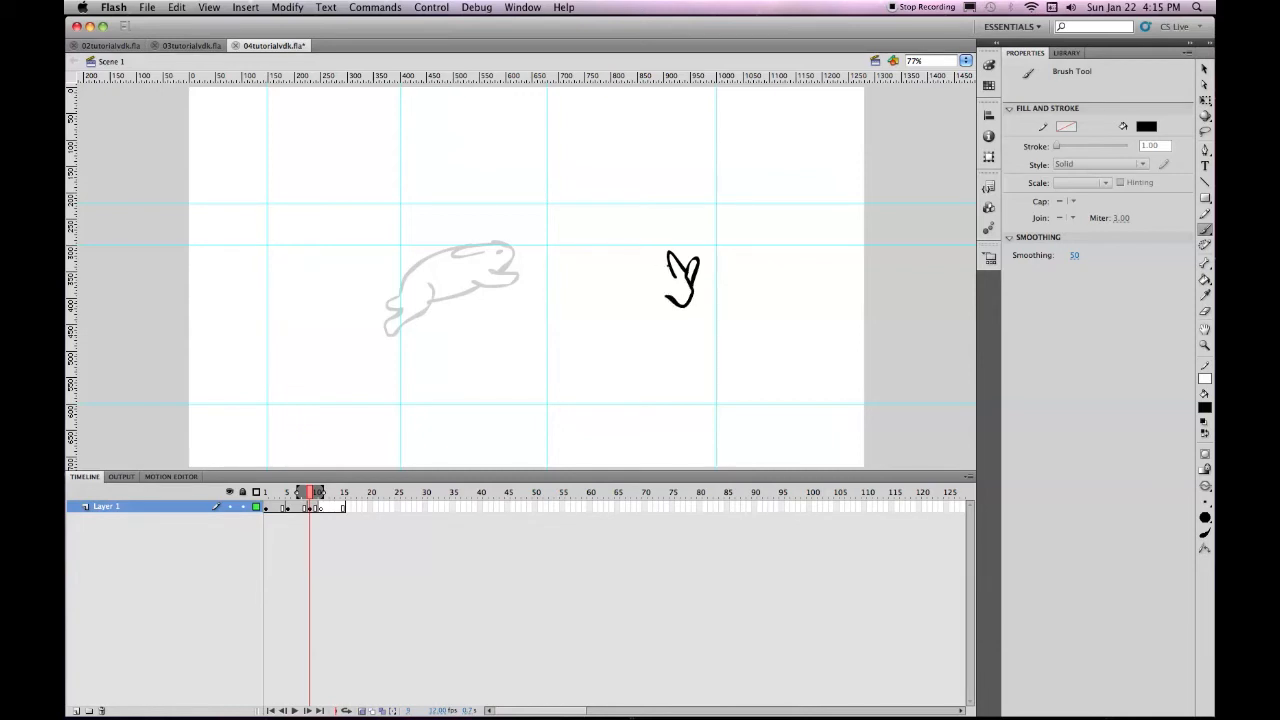
pyautogui.moveTo(666, 258)
pyautogui.mouseDown()
pyautogui.moveTo(584, 235)
pyautogui.moveTo(634, 265)
pyautogui.moveTo(576, 303)
pyautogui.moveTo(596, 257)
pyautogui.mouseUp()
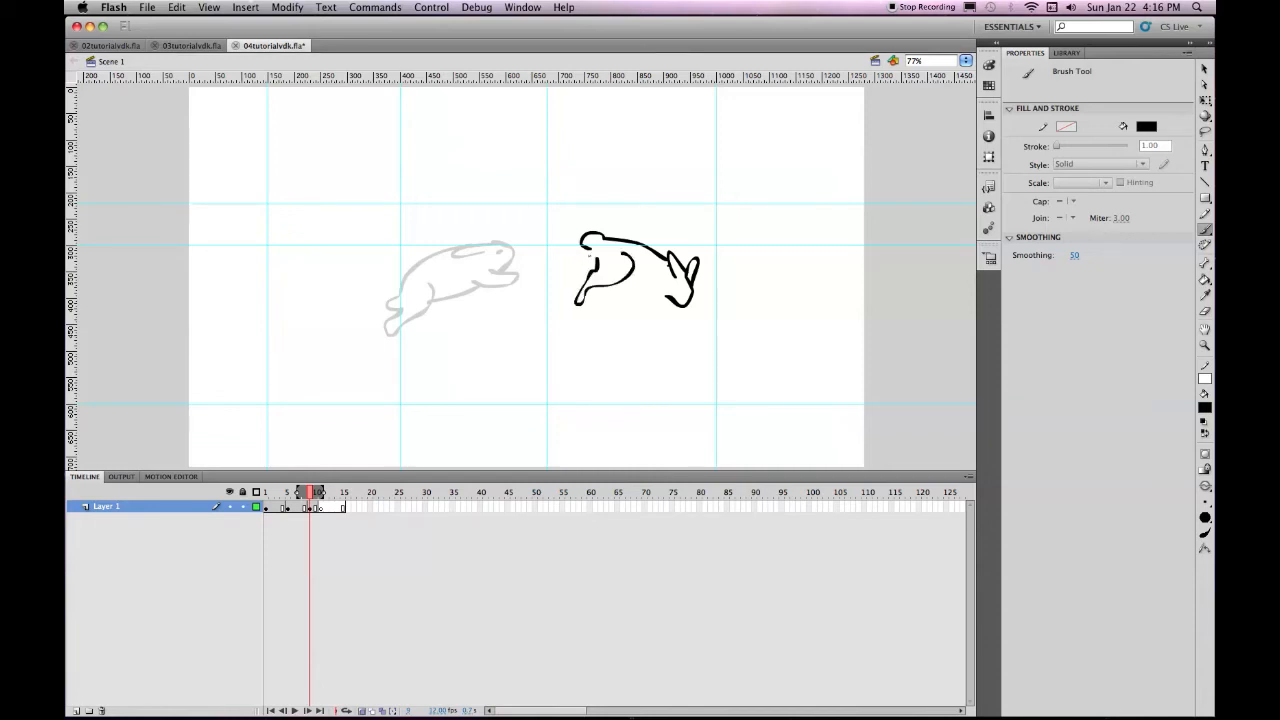
pyautogui.moveTo(592, 255)
pyautogui.mouseDown()
pyautogui.moveTo(555, 261)
pyautogui.moveTo(590, 270)
pyautogui.mouseUp()
pyautogui.moveTo(662, 289)
pyautogui.mouseDown()
pyautogui.moveTo(664, 304)
pyautogui.moveTo(649, 288)
pyautogui.mouseUp()
pyautogui.moveTo(647, 295); pyautogui.dragTo(620, 274)
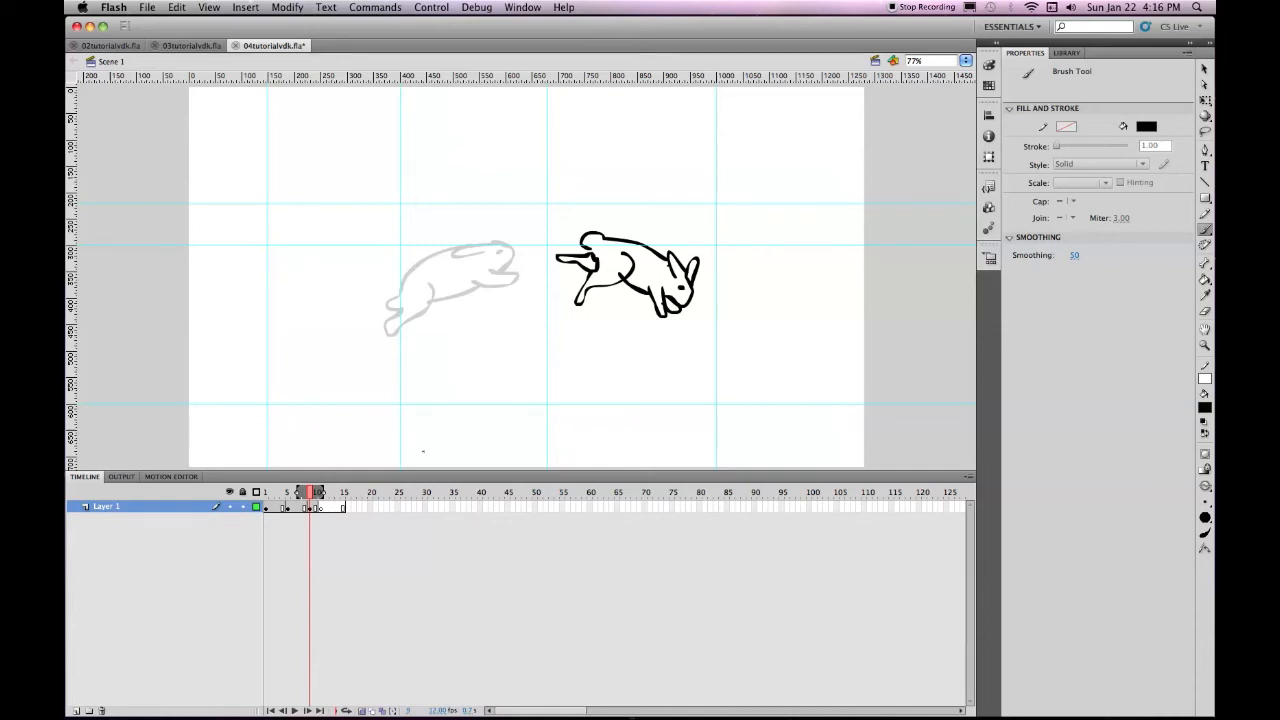
pyautogui.press('super+s')
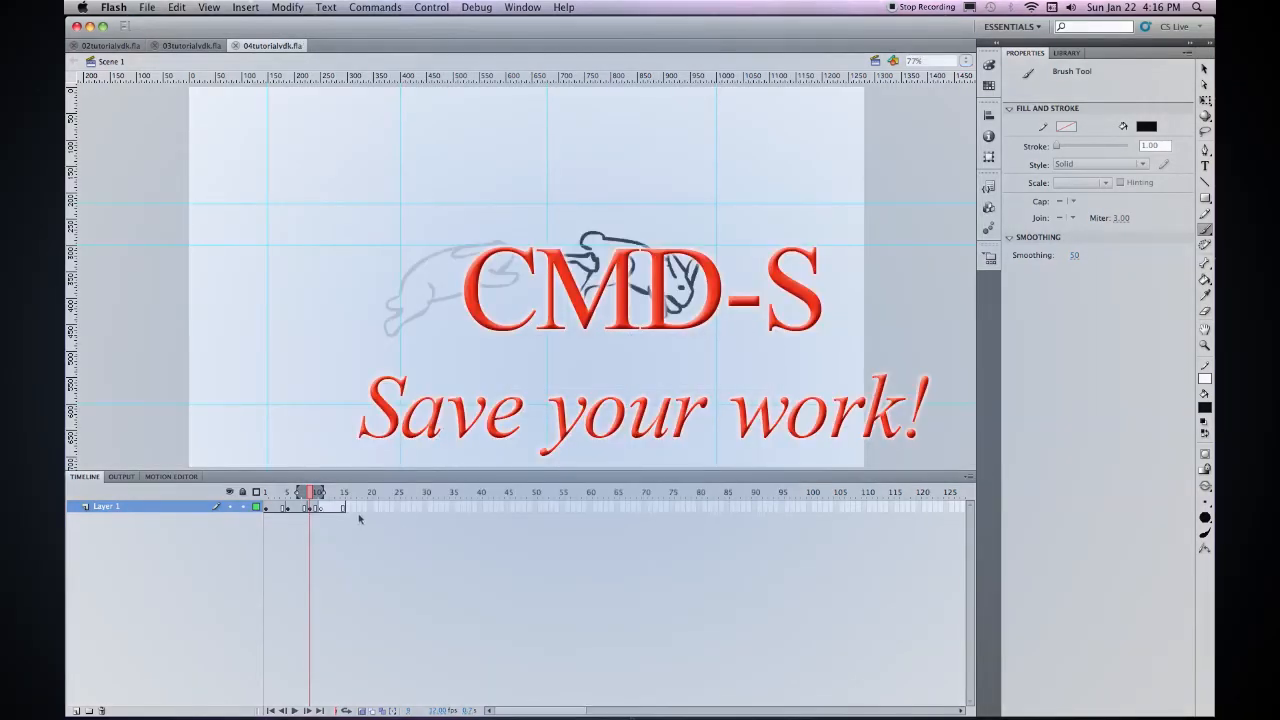
# Step: Draw the final resting rabbit in frame 11, on the 600 px horizontal guide at the 1000 px vertical guide, and turn off onion skinning
pyautogui.click(321, 508)
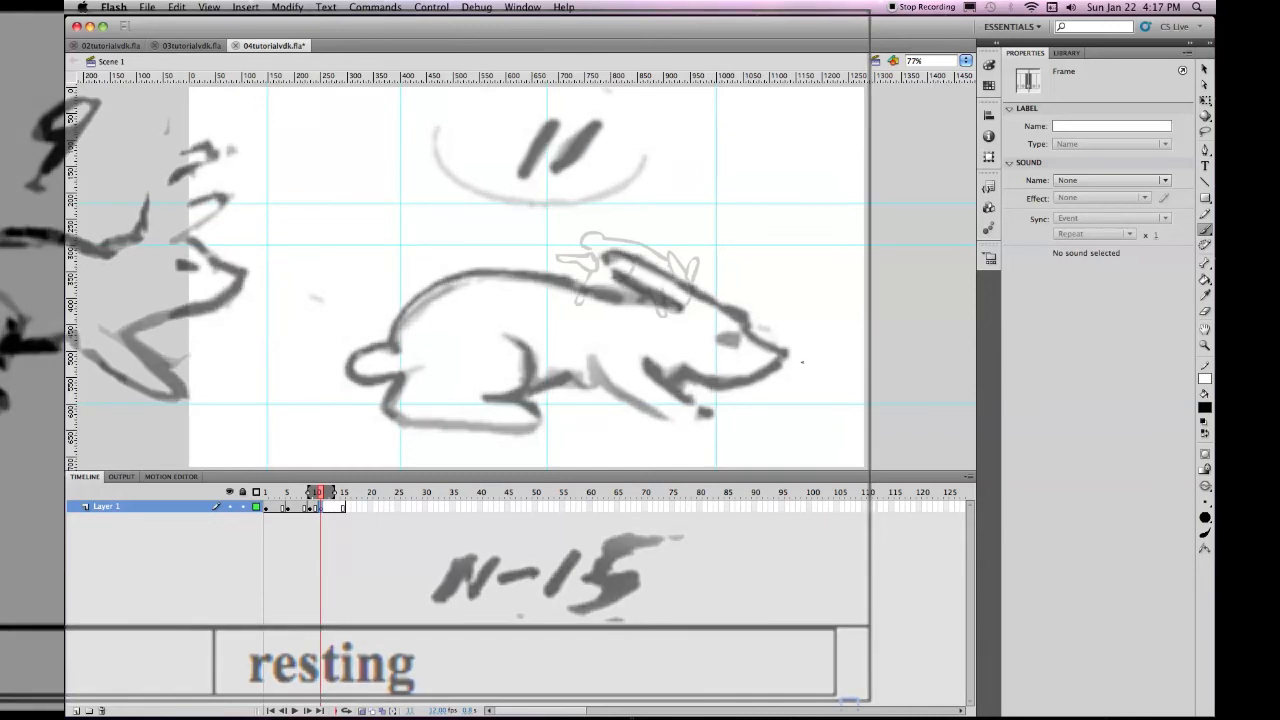
pyautogui.moveTo(806, 361)
pyautogui.mouseDown()
pyautogui.moveTo(730, 358)
pyautogui.moveTo(711, 390)
pyautogui.moveTo(722, 402)
pyautogui.mouseUp()
pyautogui.moveTo(829, 363)
pyautogui.mouseDown()
pyautogui.moveTo(792, 355)
pyautogui.moveTo(831, 370)
pyautogui.moveTo(835, 396)
pyautogui.moveTo(822, 397)
pyautogui.mouseUp()
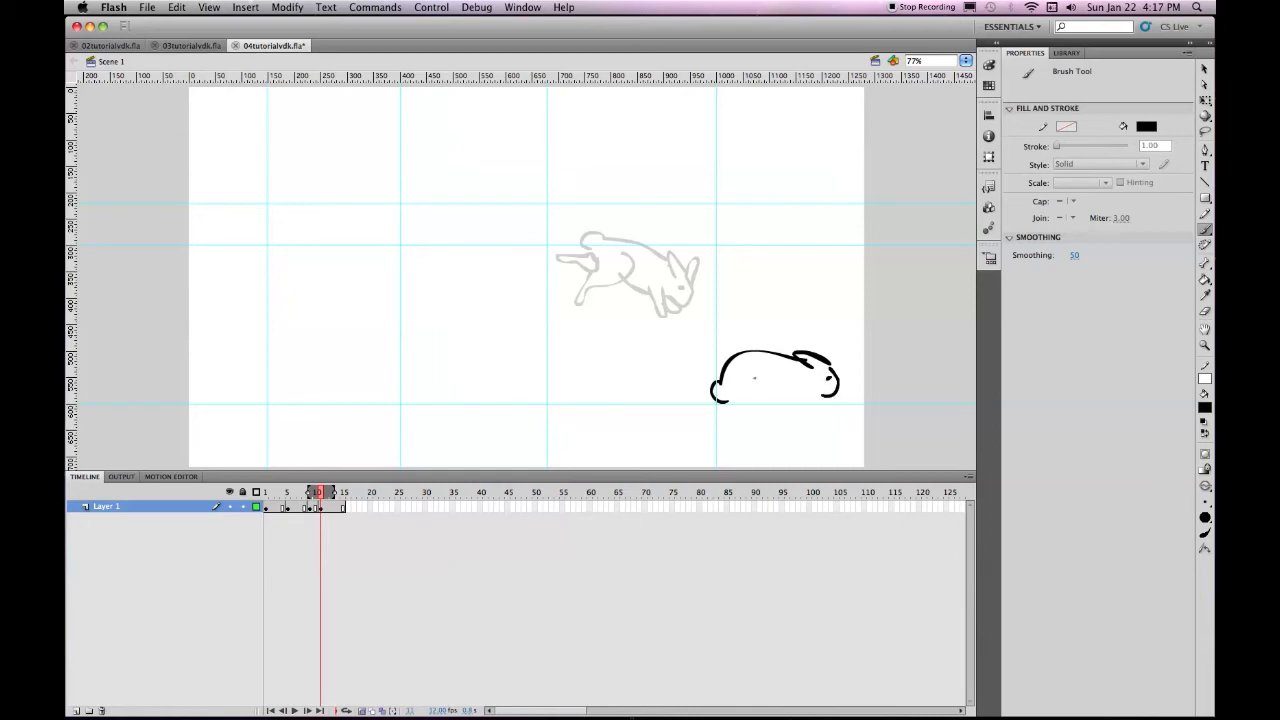
pyautogui.moveTo(754, 373)
pyautogui.mouseDown()
pyautogui.moveTo(768, 386)
pyautogui.moveTo(760, 397)
pyautogui.moveTo(818, 398)
pyautogui.moveTo(728, 405)
pyautogui.mouseUp()
pyautogui.moveTo(774, 403); pyautogui.dragTo(777, 402)
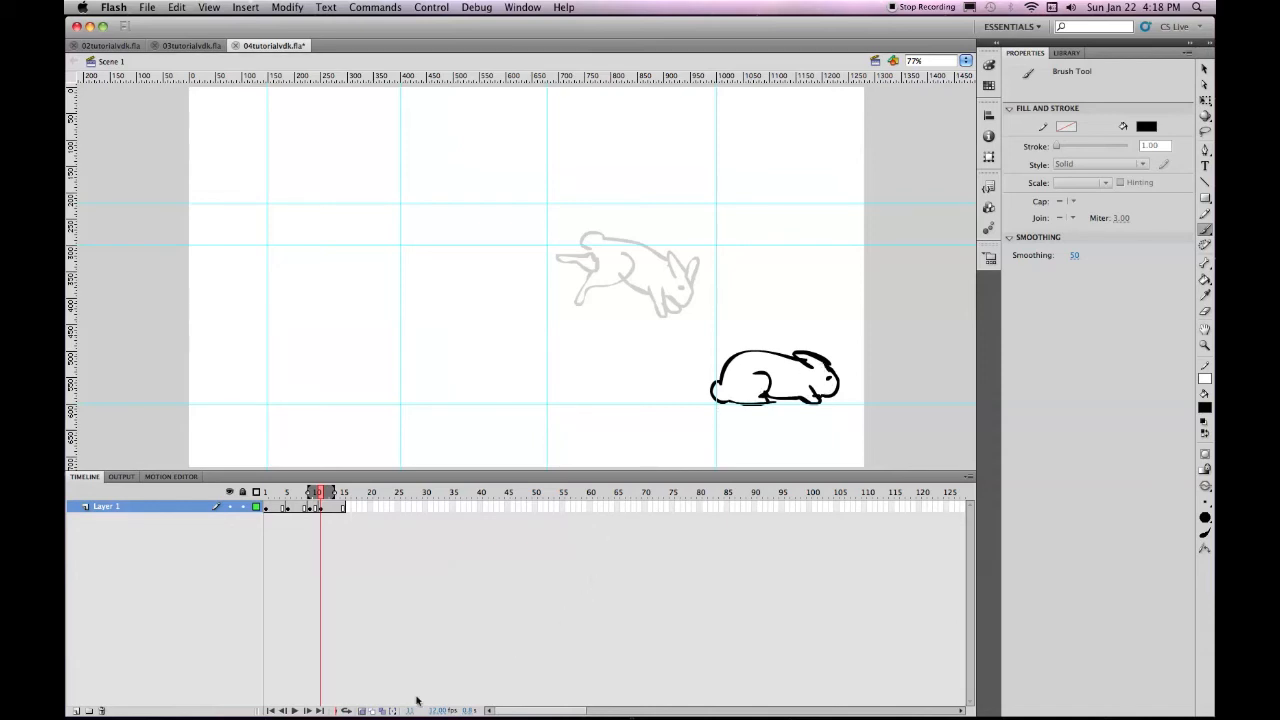
pyautogui.click(350, 636)
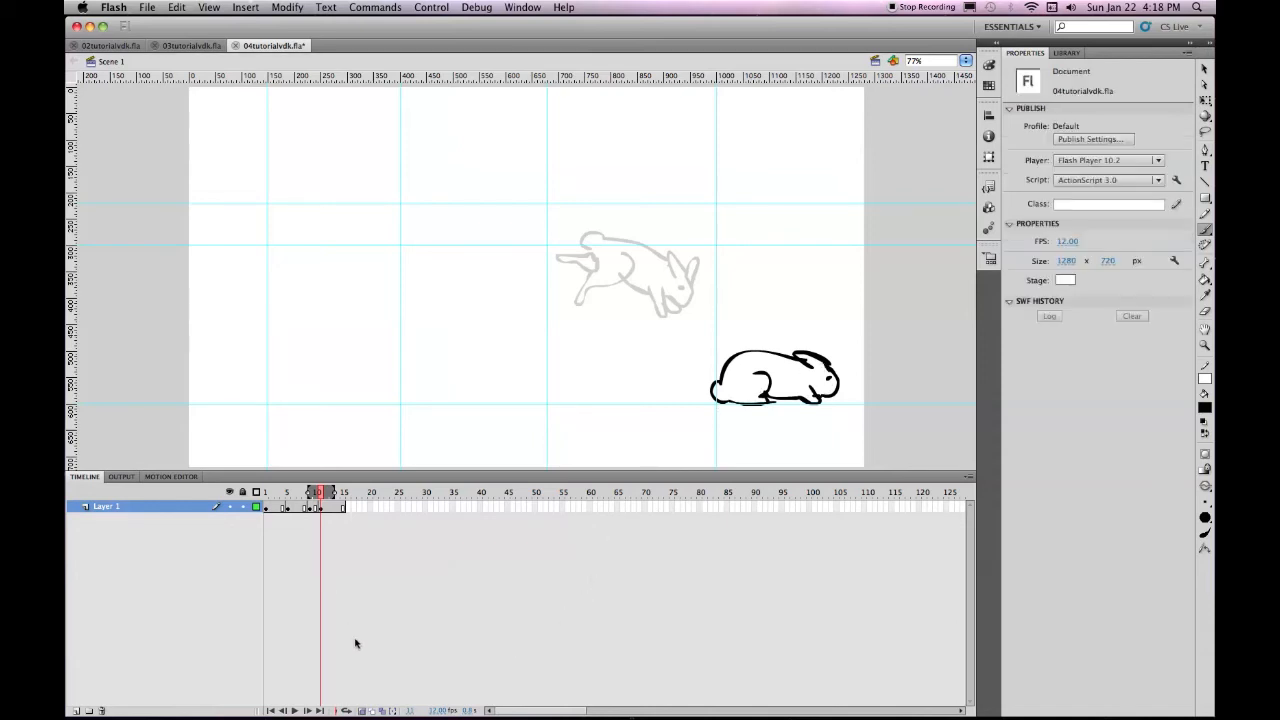
pyautogui.click(362, 712)
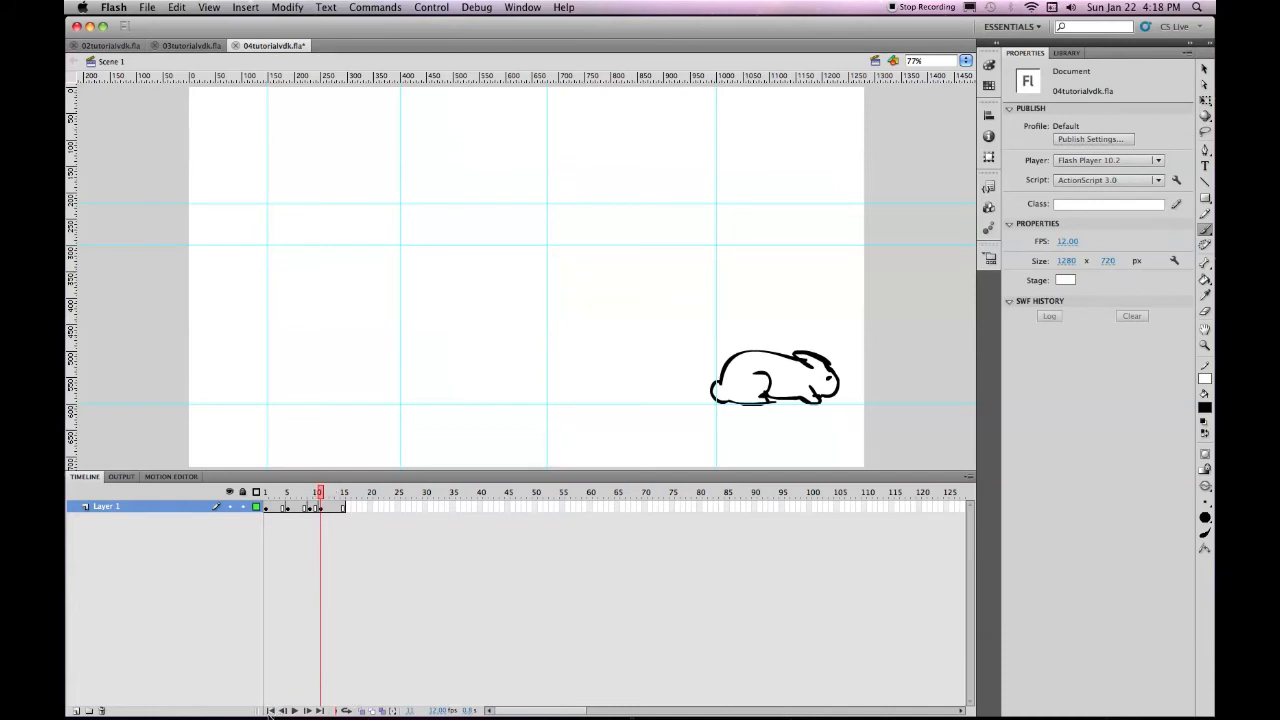
# Step: Play the animation from frame 1, scrub back to the start, and preview it as a test movie before closing the preview
pyautogui.click(269, 711)
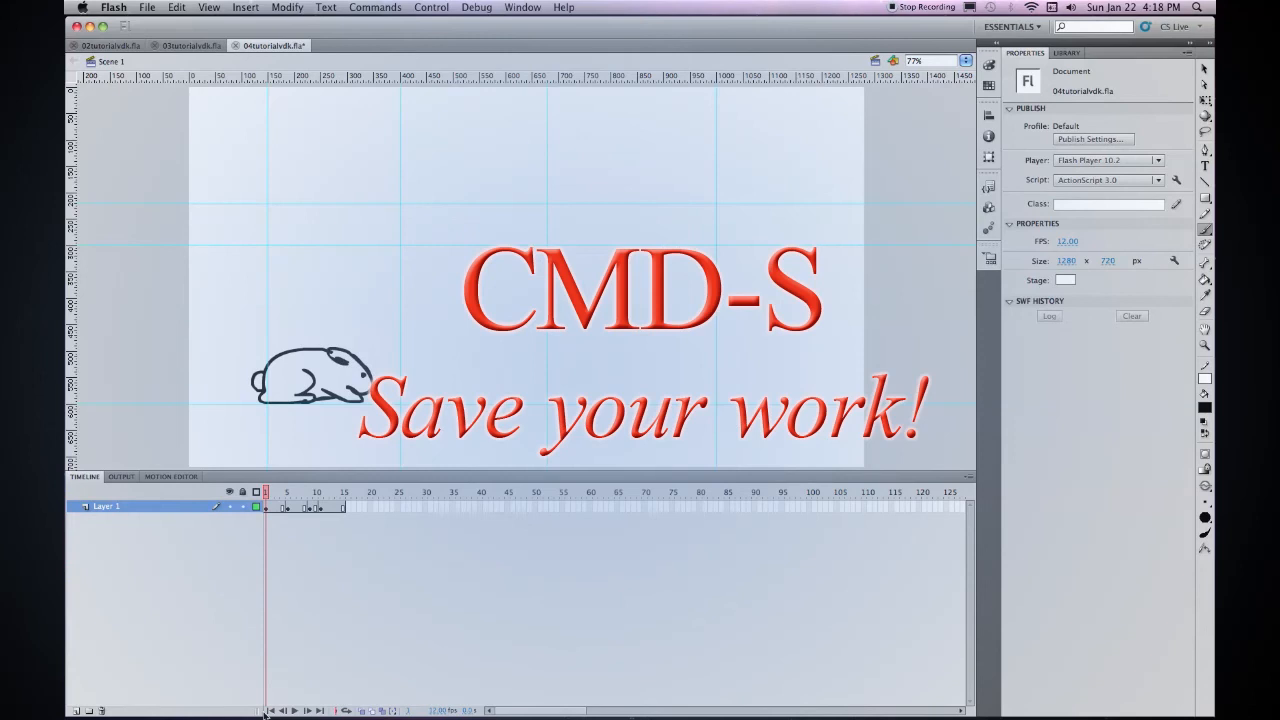
pyautogui.press('Return')
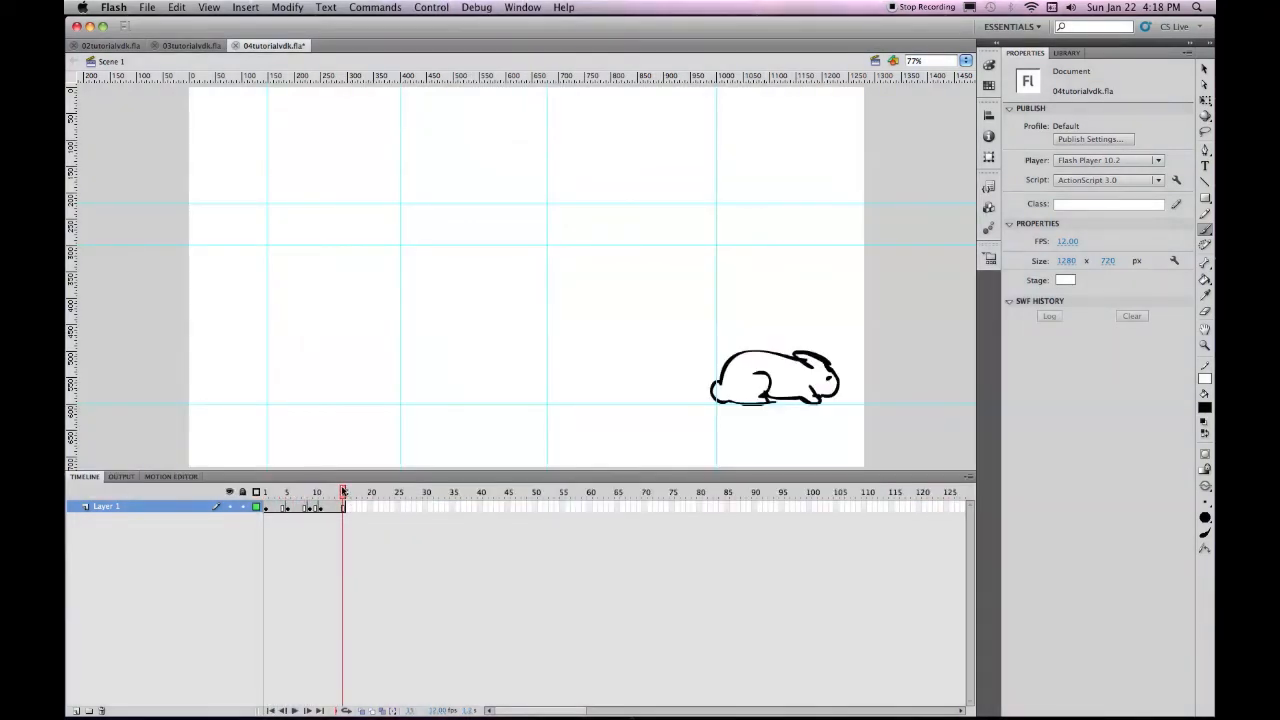
pyautogui.moveTo(343, 491); pyautogui.dragTo(164, 481)
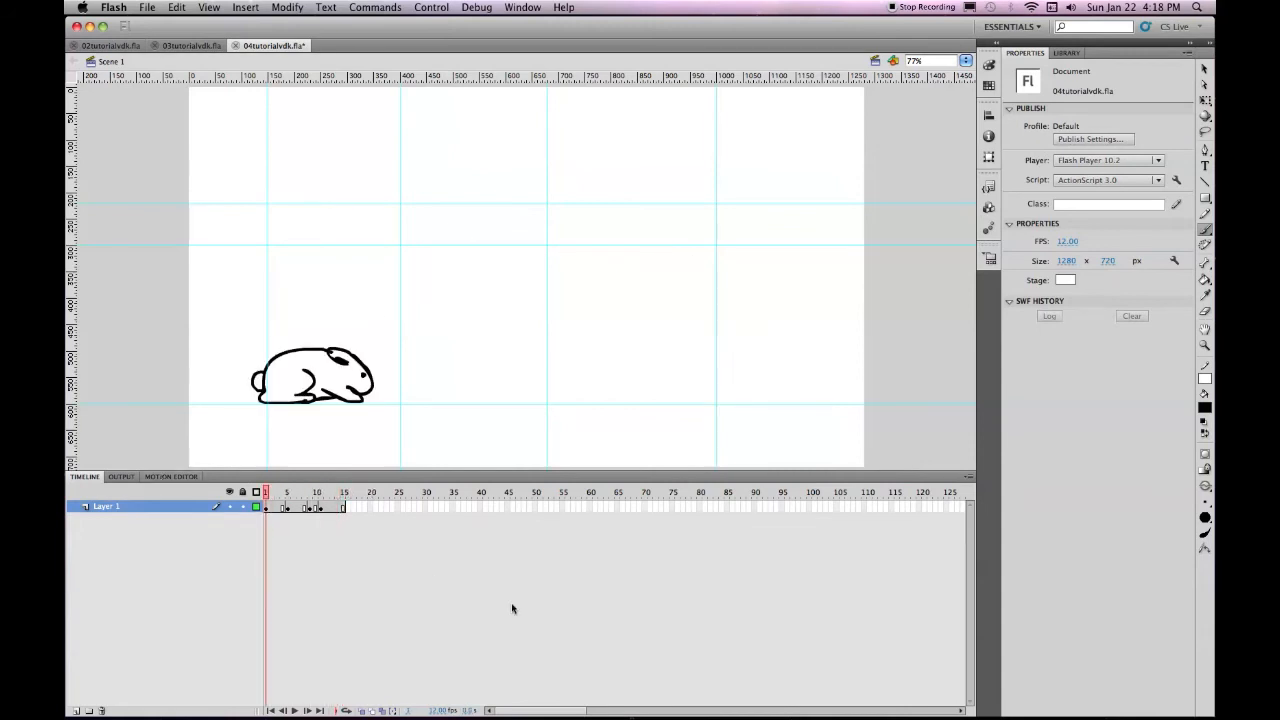
pyautogui.press('super+Return')
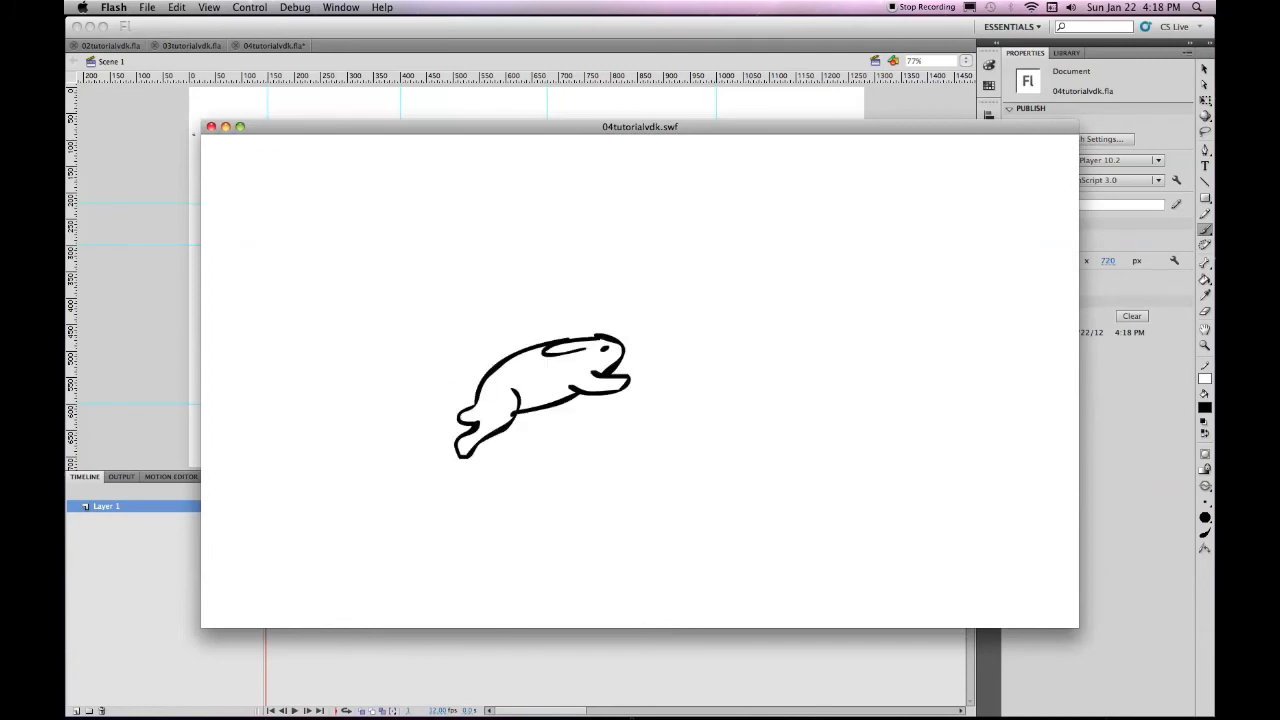
pyautogui.click(211, 127)
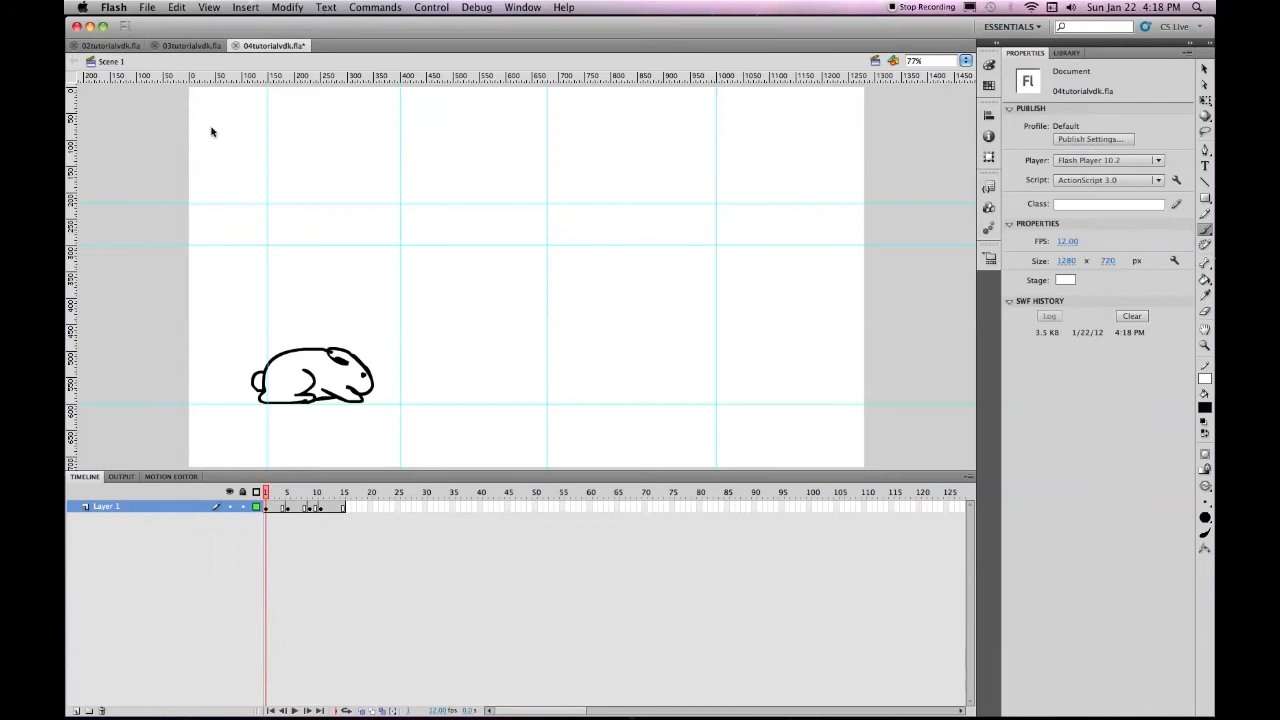
# Step: Insert a blank keyframe at frame 3 of Layer 1 with onion skinning turned on
pyautogui.click(268, 510)
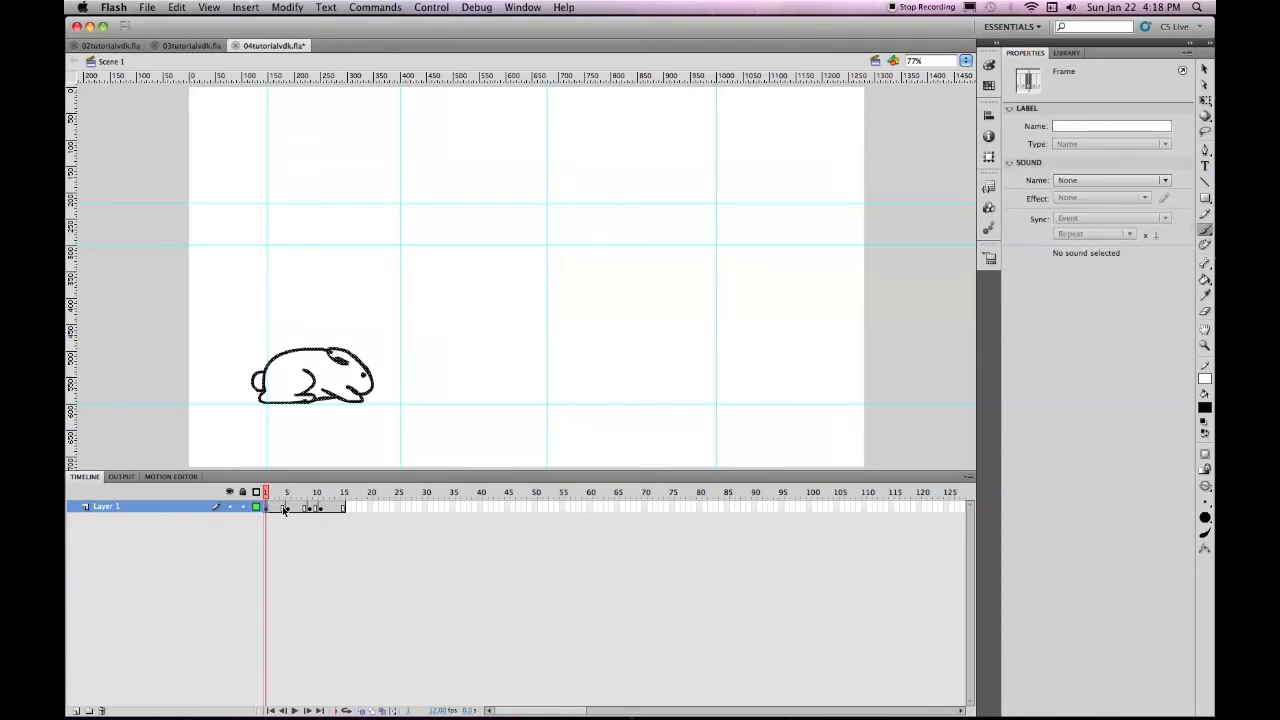
pyautogui.click(288, 509)
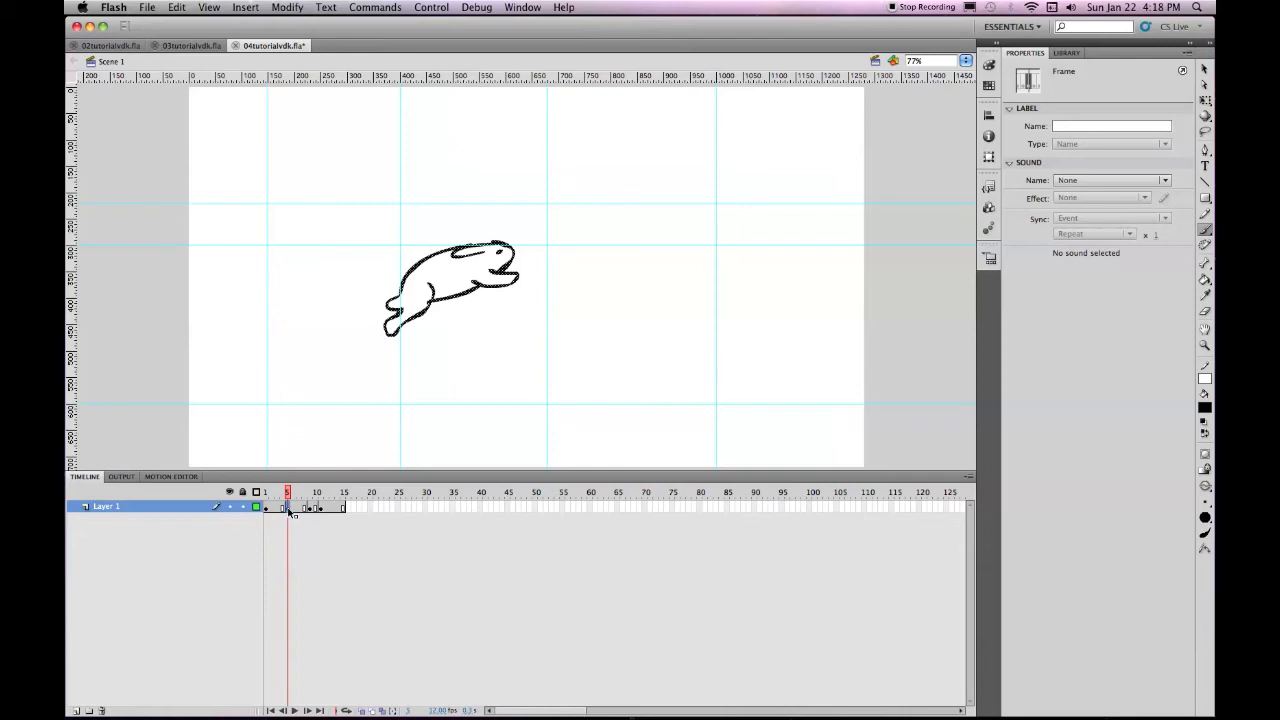
pyautogui.click(272, 509)
pyautogui.click(277, 509)
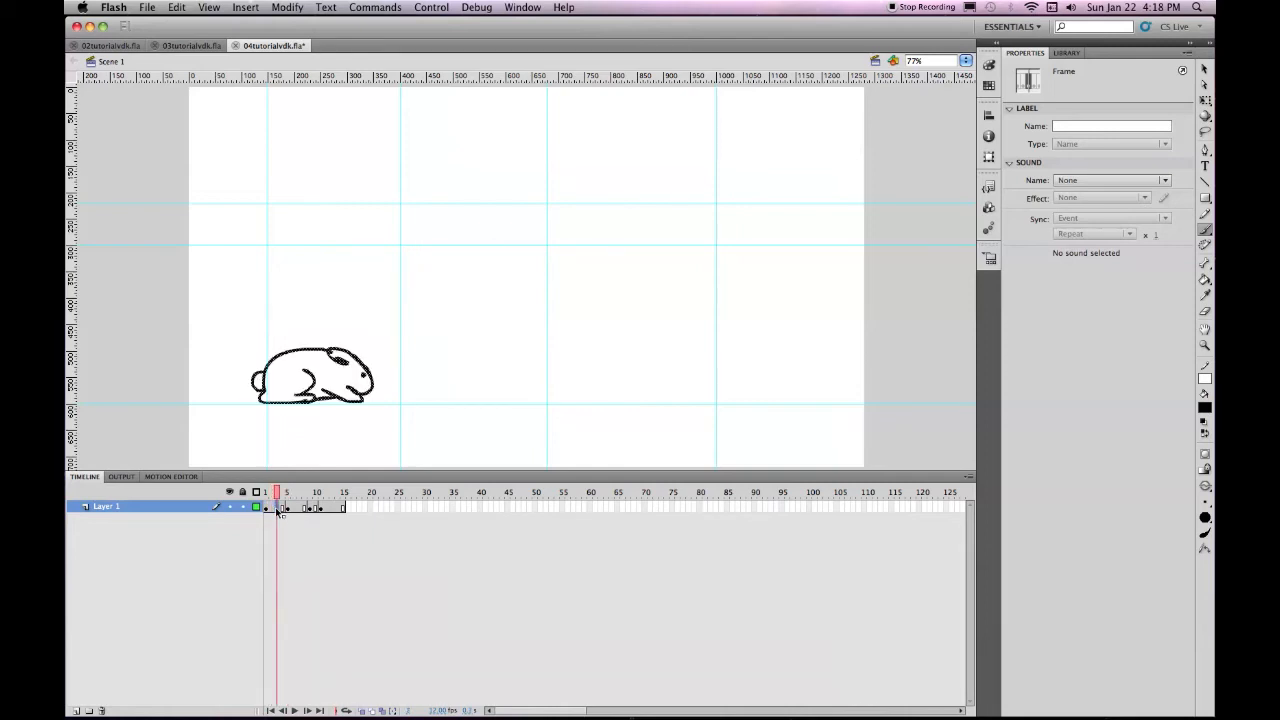
pyautogui.click(362, 710)
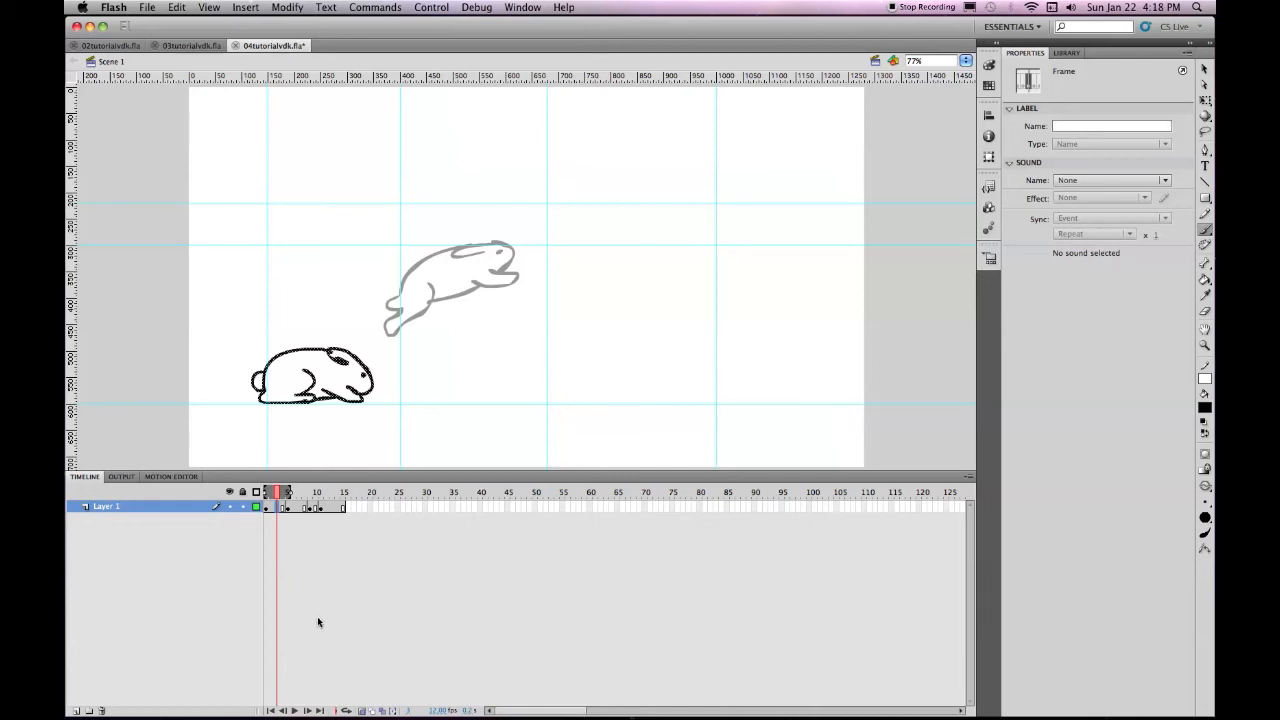
pyautogui.press('F7')
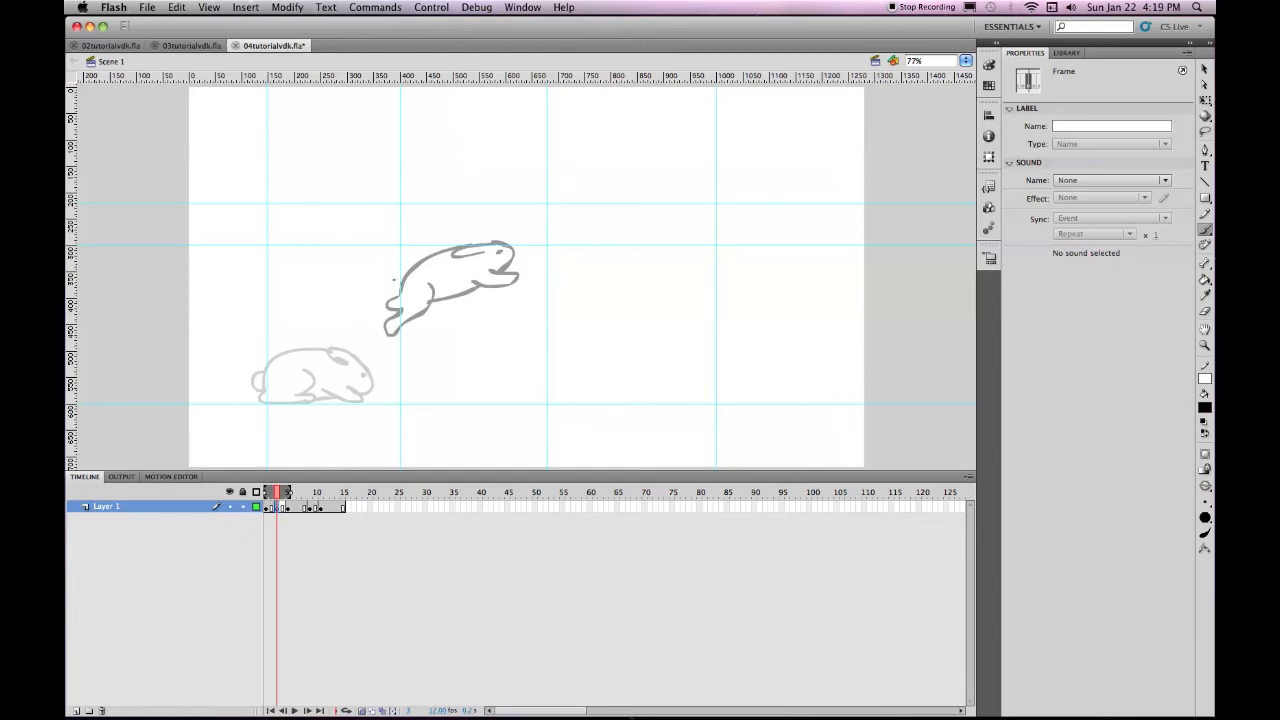
# Step: Draw the in-between take-off pose in frame 3, placing the rabbit between the onion-skinned resting and leaping poses
pyautogui.moveTo(394, 284)
pyautogui.mouseDown()
pyautogui.moveTo(338, 326)
pyautogui.moveTo(341, 345)
pyautogui.mouseUp()
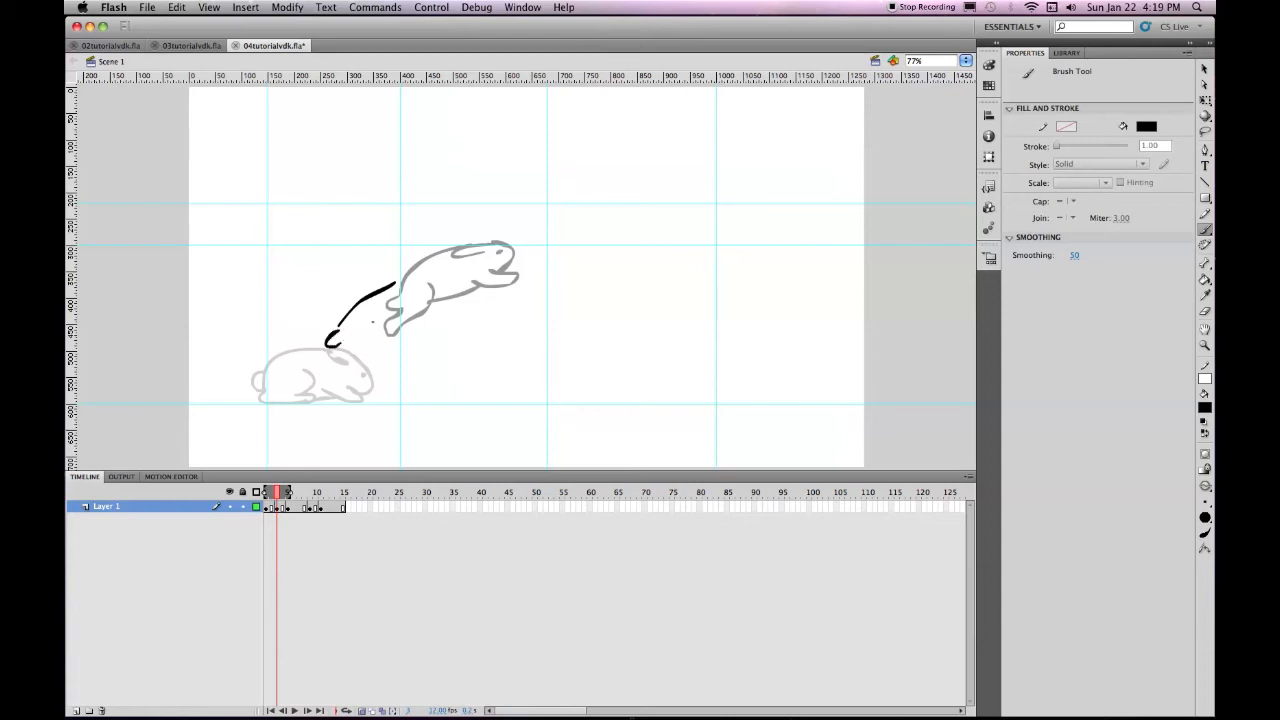
pyautogui.moveTo(386, 286)
pyautogui.mouseDown()
pyautogui.moveTo(432, 270)
pyautogui.moveTo(448, 290)
pyautogui.moveTo(348, 368)
pyautogui.moveTo(348, 390)
pyautogui.moveTo(336, 347)
pyautogui.moveTo(355, 384)
pyautogui.mouseUp()
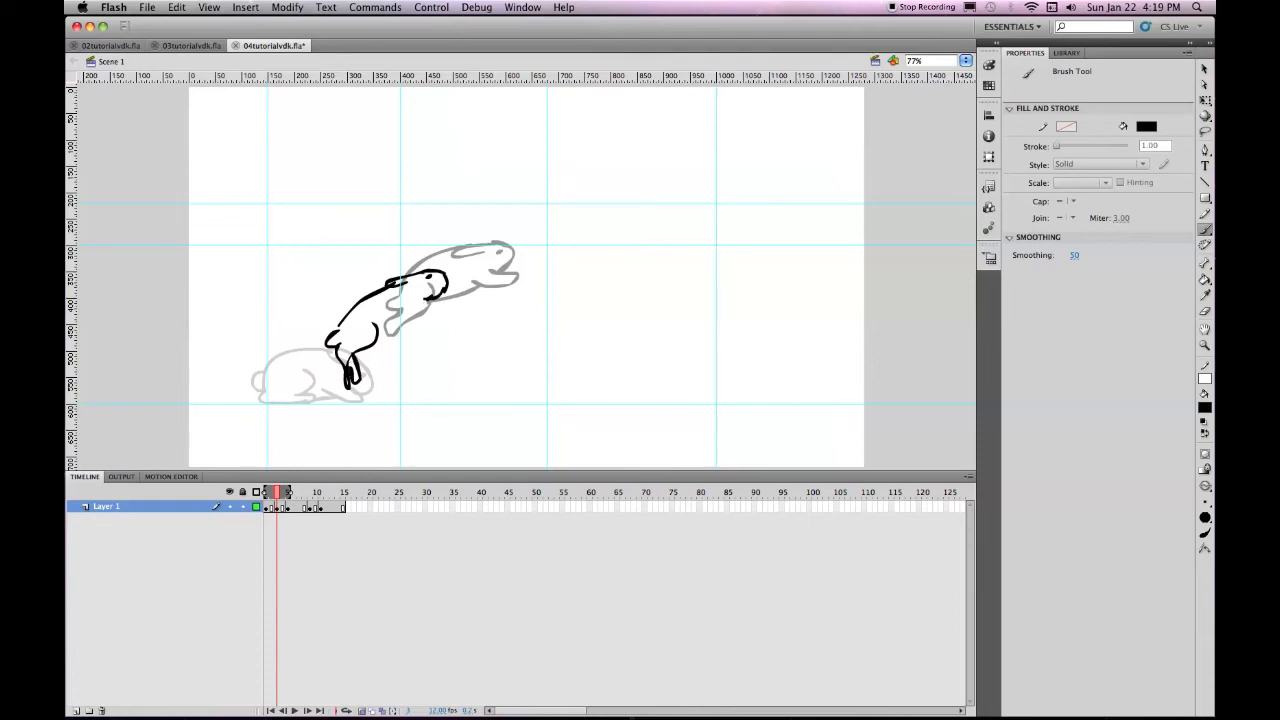
pyautogui.moveTo(420, 300)
pyautogui.mouseDown()
pyautogui.moveTo(446, 310)
pyautogui.moveTo(402, 322)
pyautogui.moveTo(450, 296)
pyautogui.moveTo(378, 333)
pyautogui.mouseUp()
# Step: Insert a blank keyframe at frame 7 and draw the stretched mid-air rabbit between the onion-skinned leaping and descending poses
pyautogui.click(298, 508)
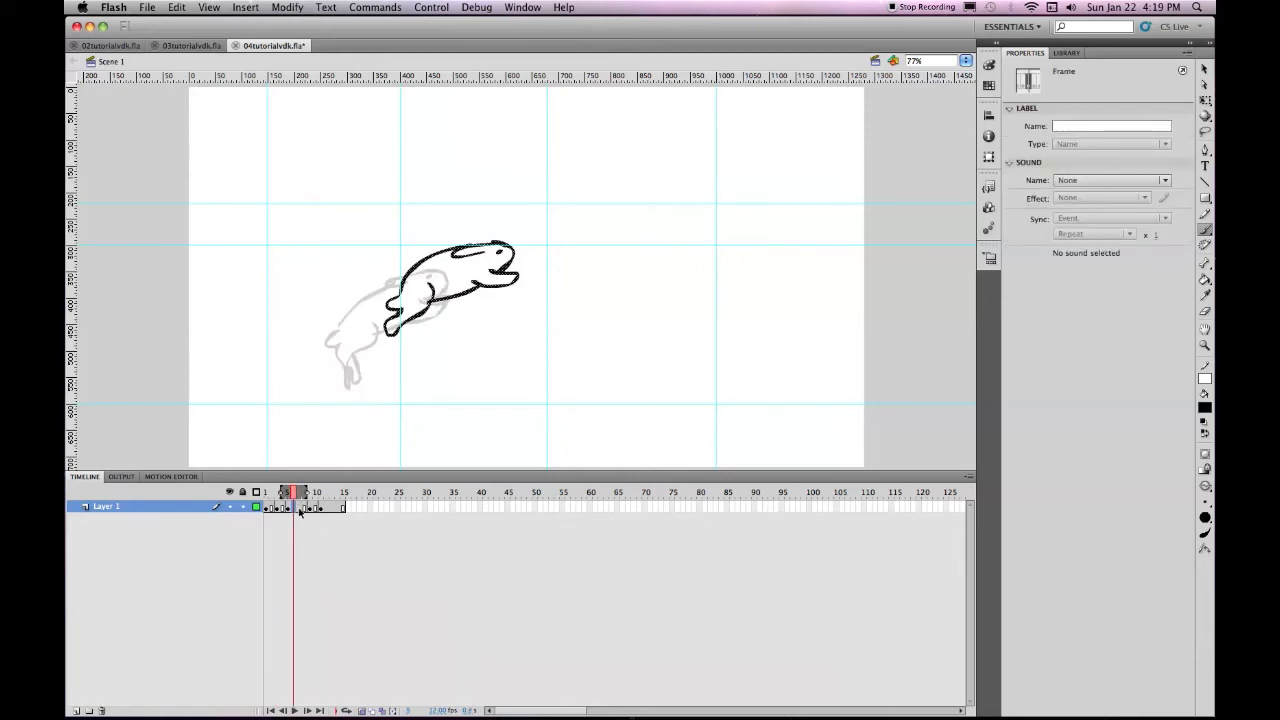
pyautogui.press('F7')
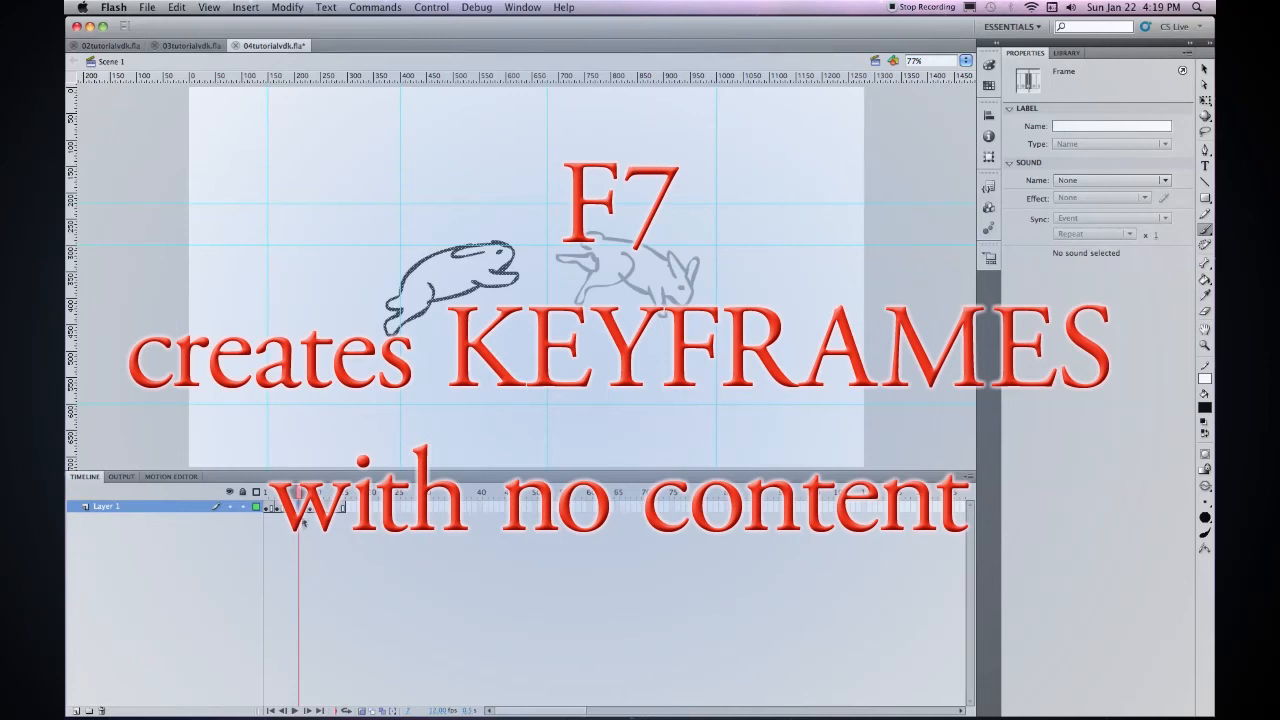
pyautogui.press('F7')
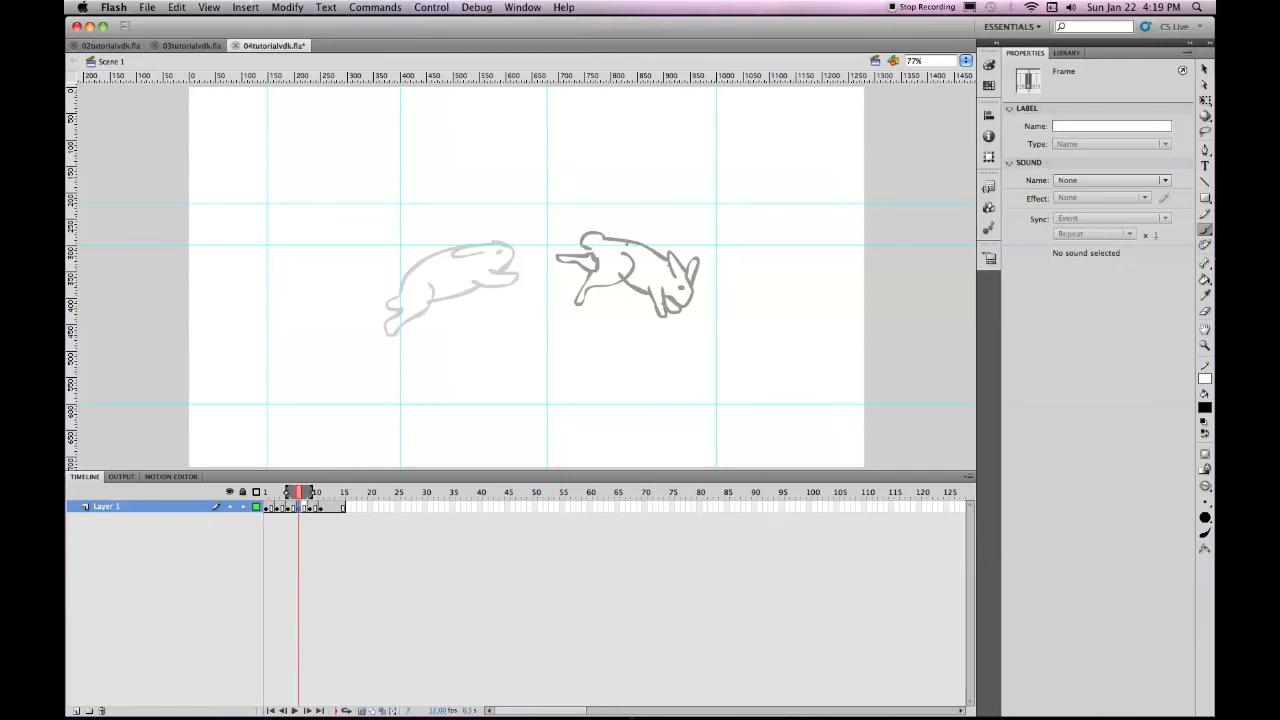
pyautogui.moveTo(517, 238)
pyautogui.mouseDown()
pyautogui.moveTo(604, 236)
pyautogui.moveTo(507, 252)
pyautogui.mouseUp()
pyautogui.moveTo(636, 243)
pyautogui.mouseDown()
pyautogui.moveTo(620, 238)
pyautogui.moveTo(654, 267)
pyautogui.moveTo(620, 271)
pyautogui.moveTo(624, 284)
pyautogui.moveTo(598, 266)
pyautogui.moveTo(494, 278)
pyautogui.moveTo(558, 258)
pyautogui.moveTo(520, 268)
pyautogui.mouseUp()
pyautogui.moveTo(598, 268); pyautogui.dragTo(552, 264)
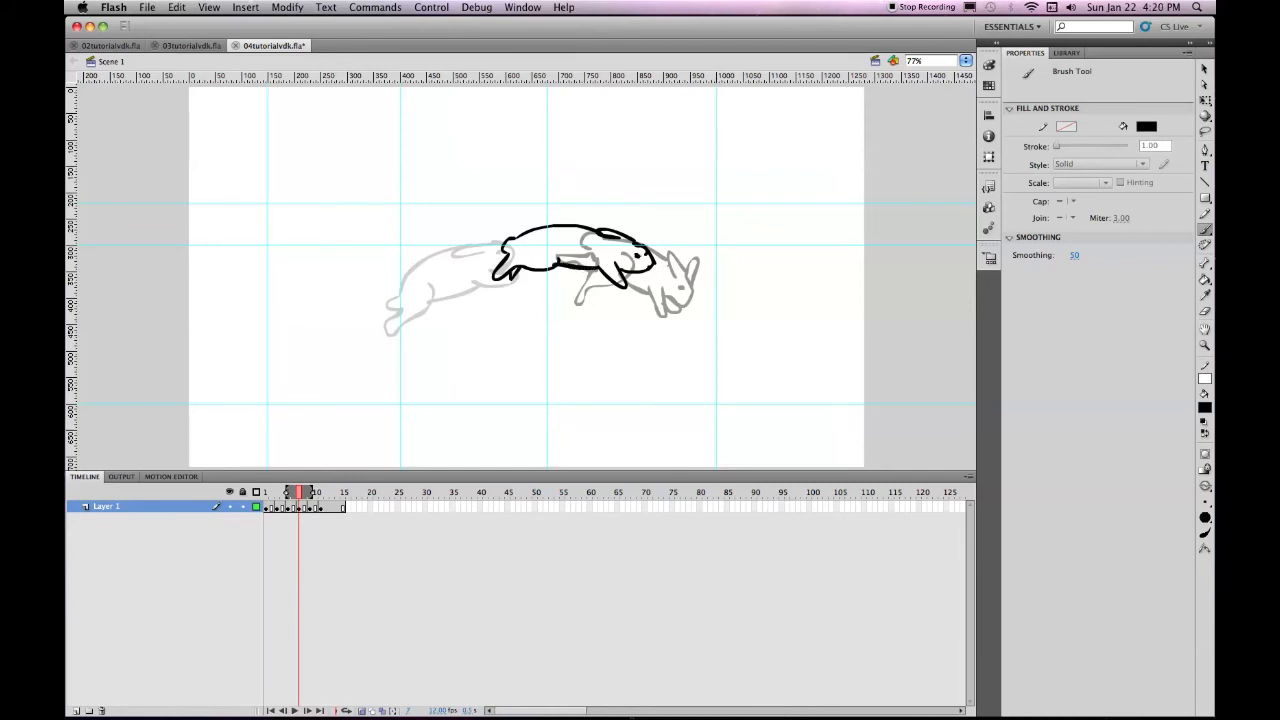
# Step: Insert a blank keyframe at frame 10 and draw the landing rabbit, front paws reaching down, between the descending and final resting poses
pyautogui.click(310, 508)
pyautogui.click(315, 508)
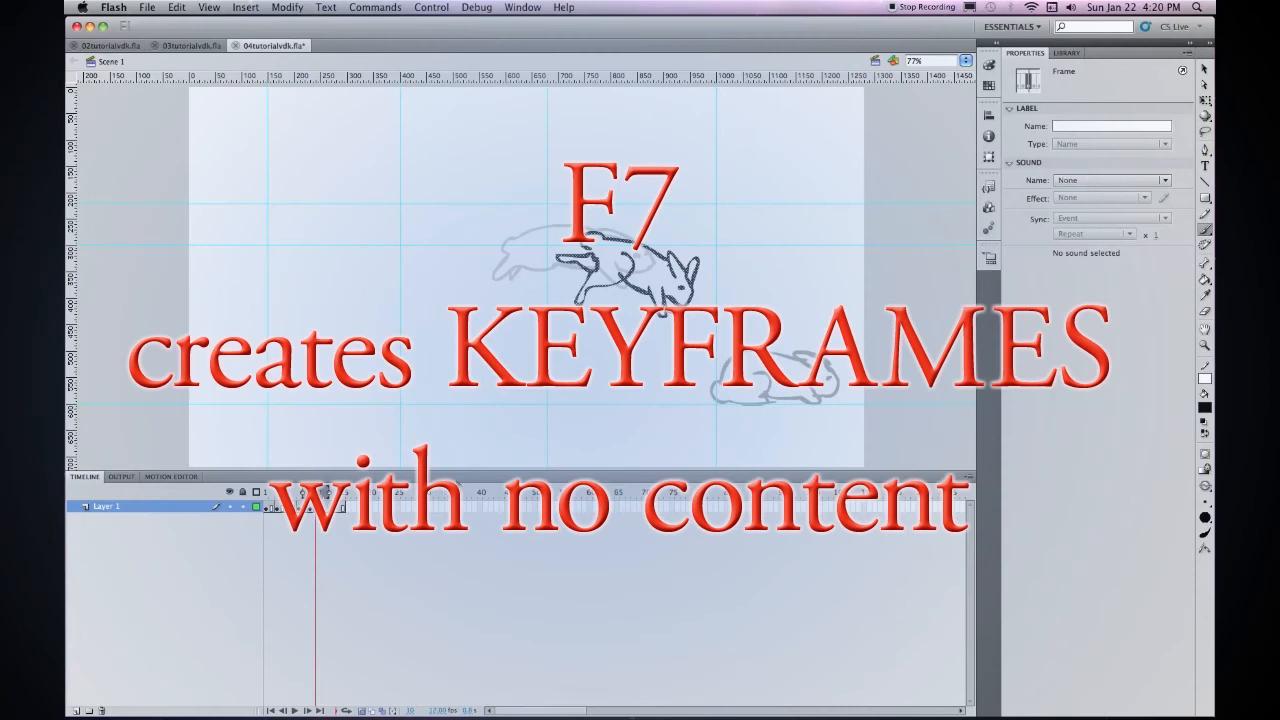
pyautogui.press('F7')
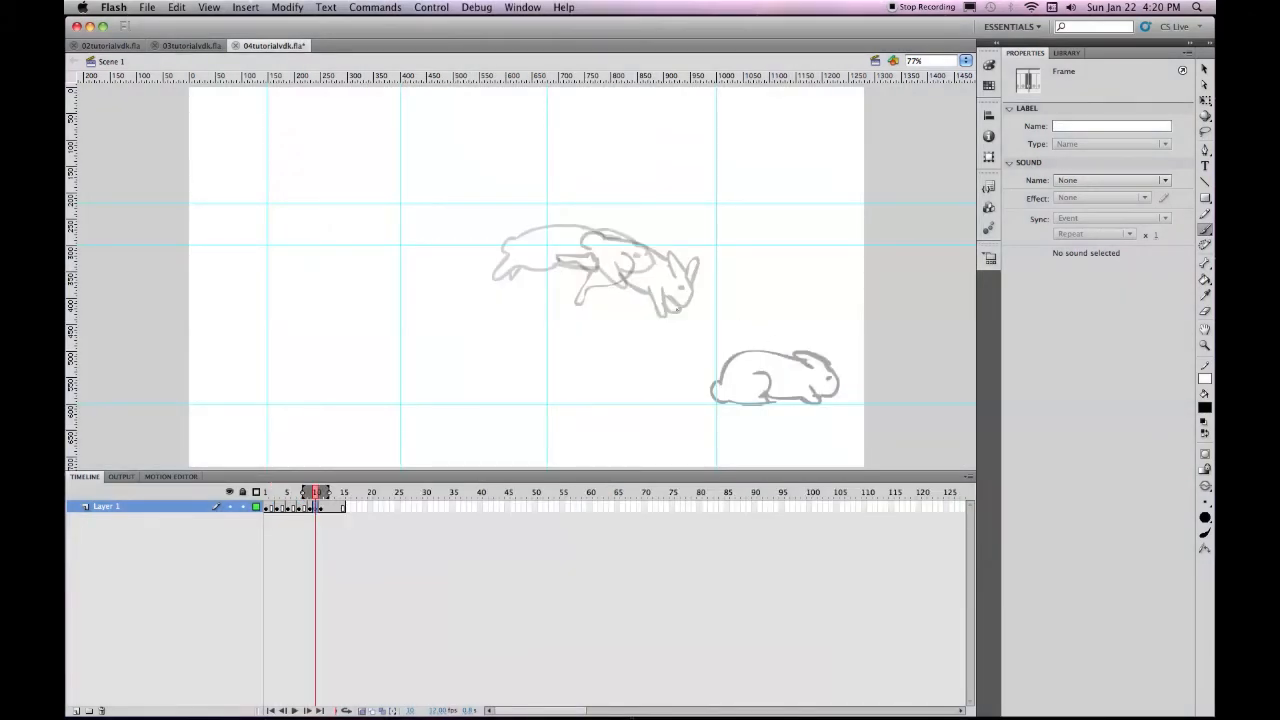
pyautogui.moveTo(740, 316); pyautogui.dragTo(678, 287)
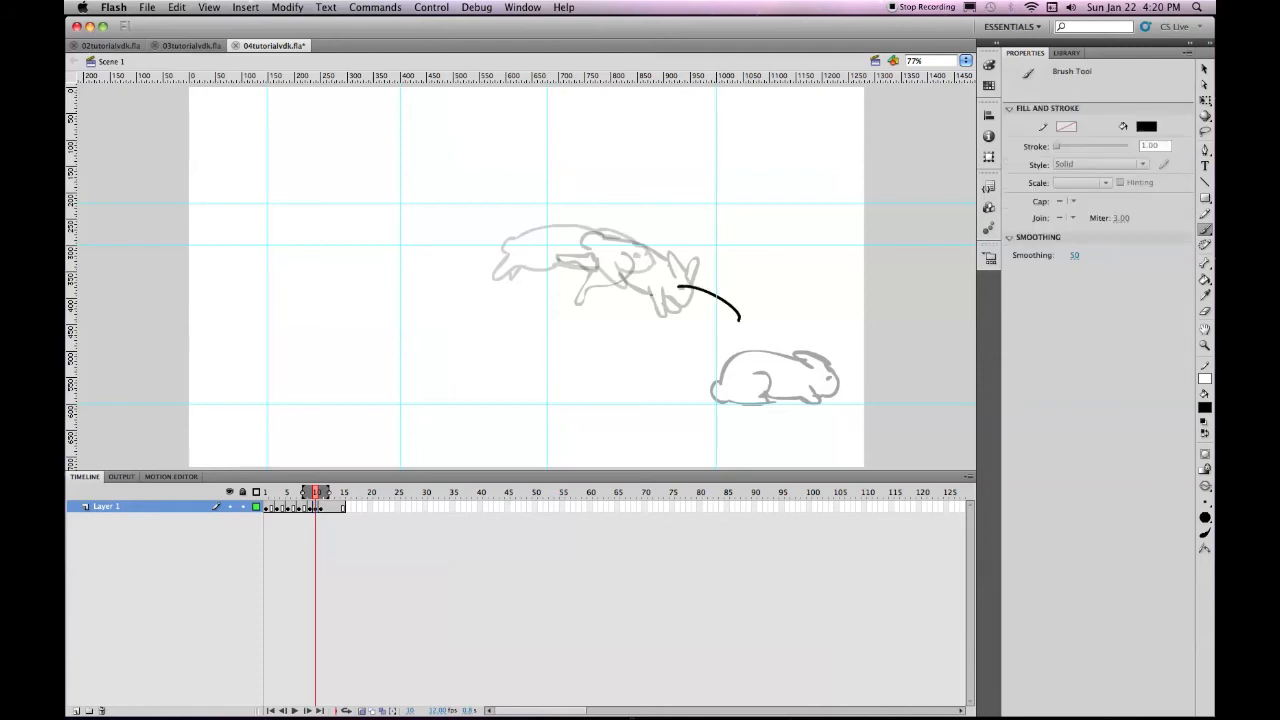
pyautogui.moveTo(740, 320)
pyautogui.mouseDown()
pyautogui.moveTo(752, 313)
pyautogui.moveTo(765, 330)
pyautogui.moveTo(756, 360)
pyautogui.moveTo(744, 352)
pyautogui.moveTo(753, 382)
pyautogui.moveTo(726, 344)
pyautogui.moveTo(764, 370)
pyautogui.moveTo(751, 361)
pyautogui.mouseUp()
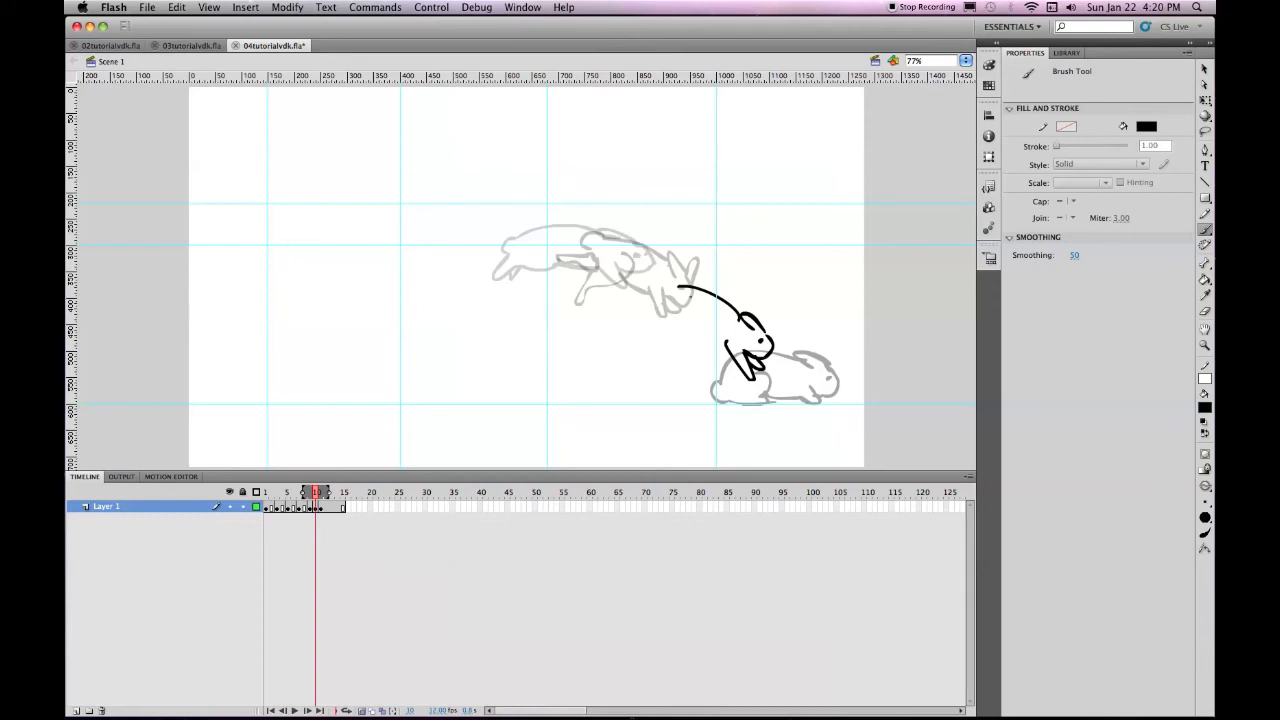
pyautogui.moveTo(681, 285)
pyautogui.mouseDown()
pyautogui.moveTo(666, 291)
pyautogui.moveTo(688, 330)
pyautogui.moveTo(668, 327)
pyautogui.moveTo(651, 345)
pyautogui.moveTo(670, 296)
pyautogui.mouseUp()
pyautogui.moveTo(680, 332)
pyautogui.mouseDown()
pyautogui.moveTo(687, 356)
pyautogui.moveTo(705, 338)
pyautogui.moveTo(726, 342)
pyautogui.mouseUp()
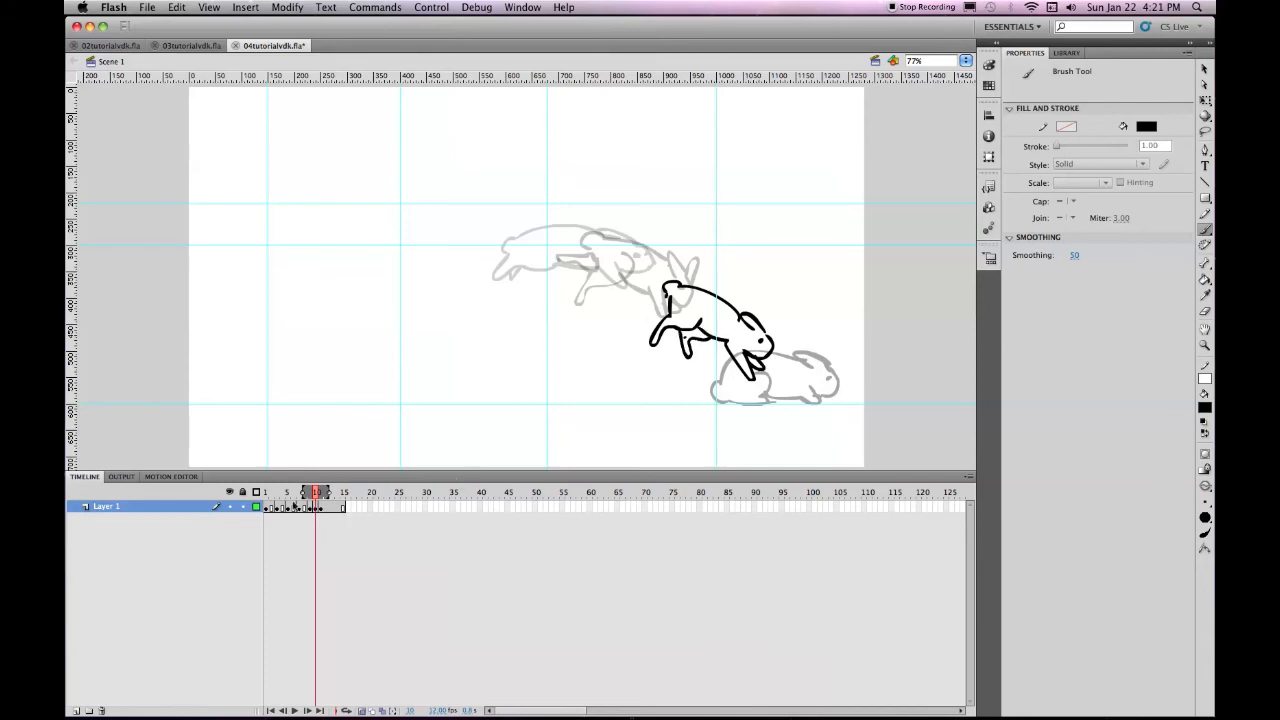
# Step: Insert a blank keyframe at frame 2 and draw the rabbit raising its head and chest, hind feet on the 600 px guide
pyautogui.click(274, 508)
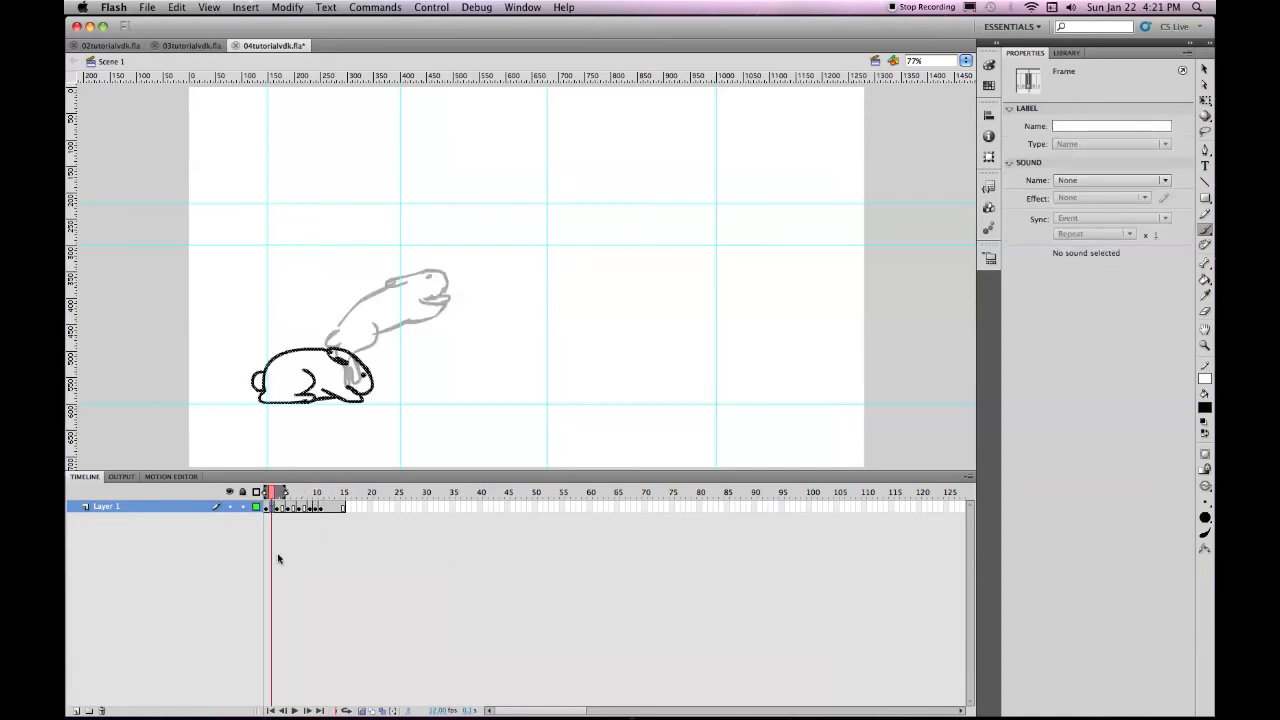
pyautogui.press('F7')
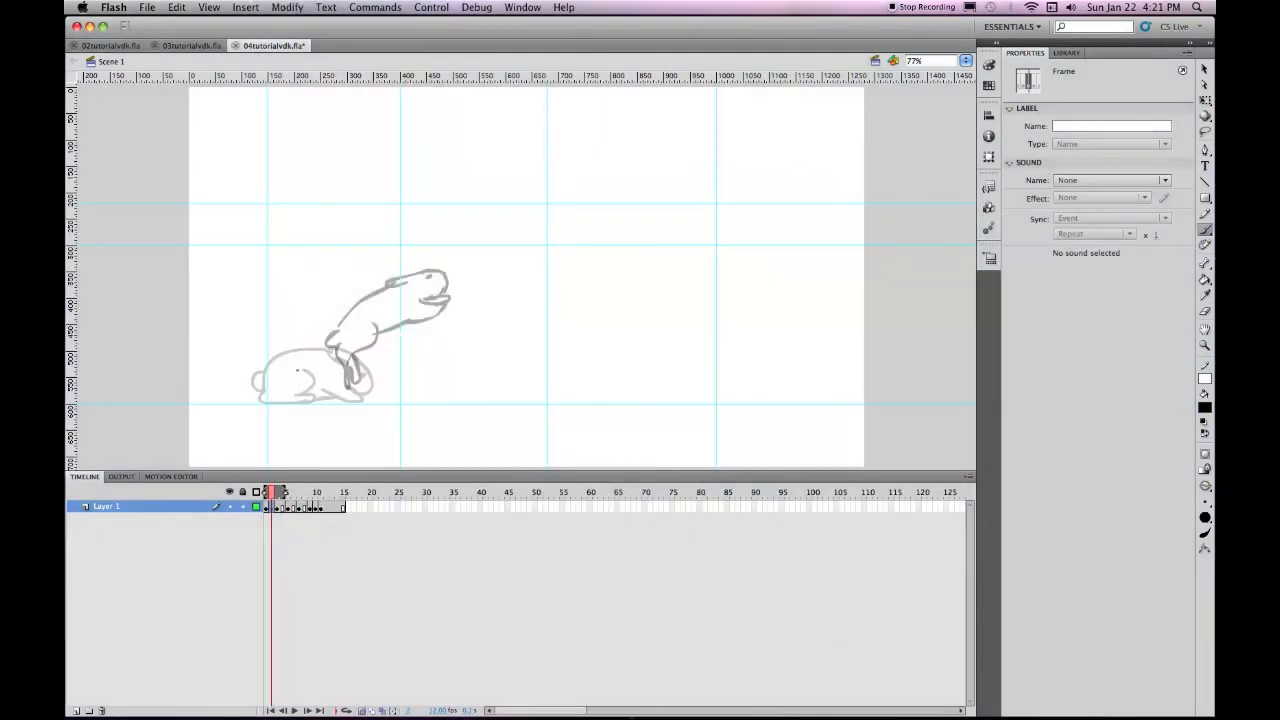
pyautogui.moveTo(295, 370)
pyautogui.mouseDown()
pyautogui.moveTo(333, 348)
pyautogui.moveTo(327, 394)
pyautogui.moveTo(340, 397)
pyautogui.moveTo(295, 399)
pyautogui.mouseUp()
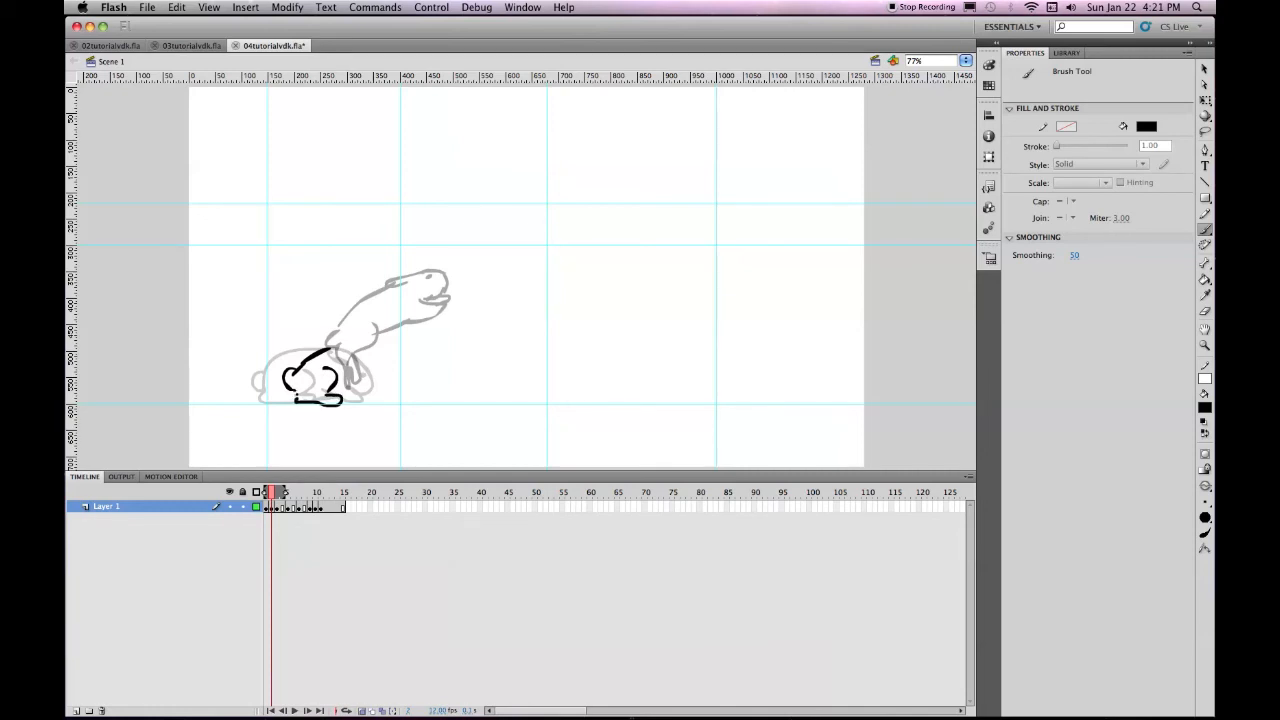
pyautogui.moveTo(331, 349)
pyautogui.mouseDown()
pyautogui.moveTo(374, 318)
pyautogui.moveTo(346, 336)
pyautogui.moveTo(378, 319)
pyautogui.moveTo(381, 352)
pyautogui.mouseUp()
pyautogui.moveTo(385, 349)
pyautogui.mouseDown()
pyautogui.moveTo(362, 393)
pyautogui.moveTo(369, 358)
pyautogui.moveTo(336, 387)
pyautogui.moveTo(356, 400)
pyautogui.mouseUp()
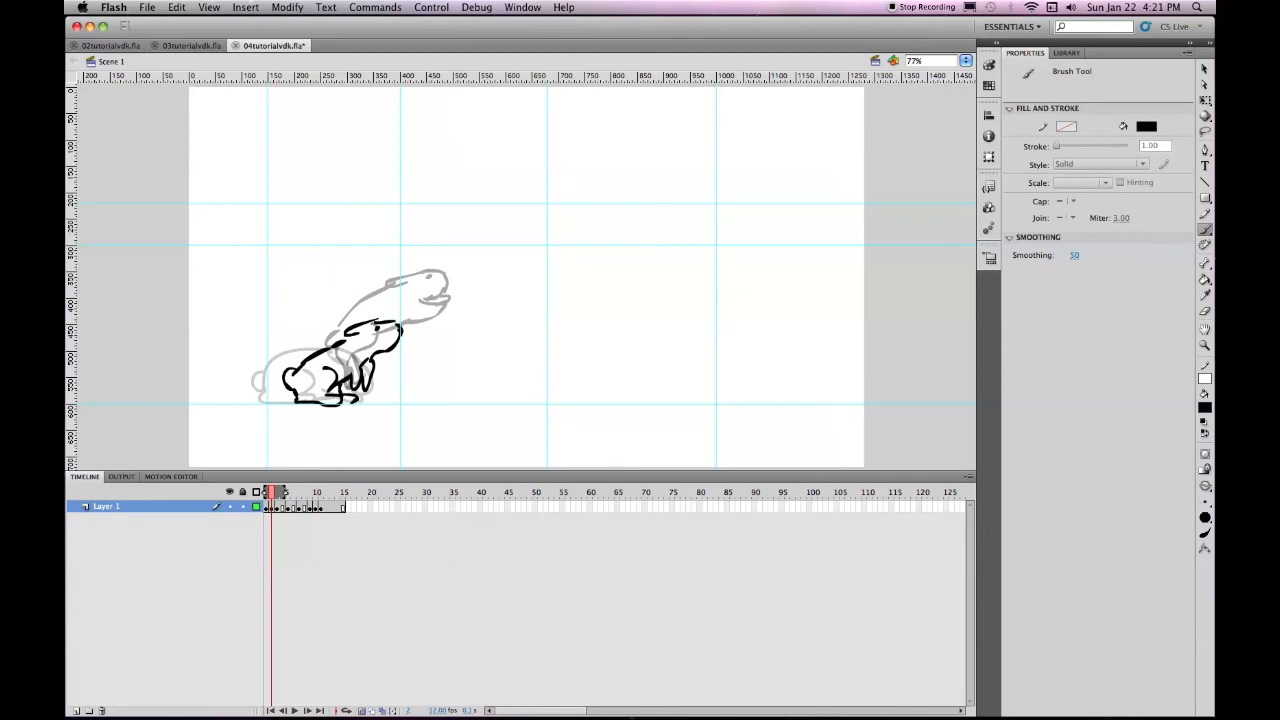
pyautogui.moveTo(359, 326); pyautogui.dragTo(379, 321)
# Step: Insert a blank keyframe at frame 4 and draw the rising rabbit with dangling hind legs between the frame 3 and frame 5 poses
pyautogui.click(283, 507)
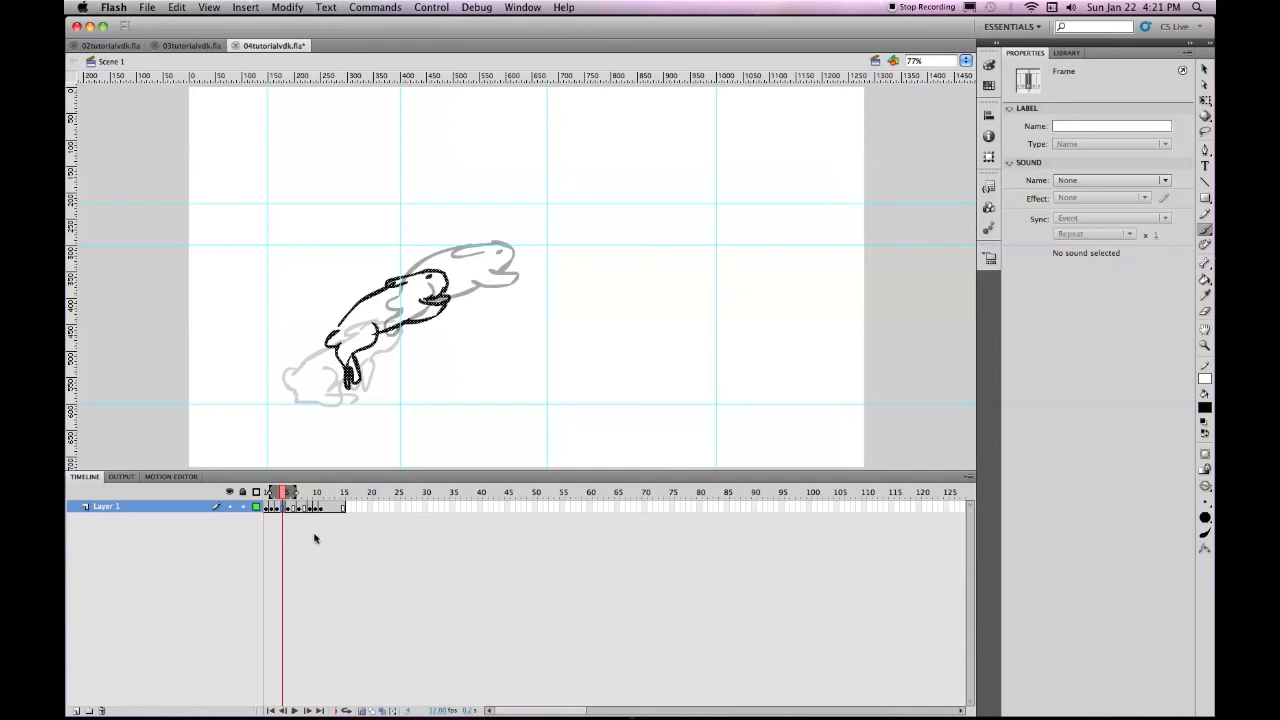
pyautogui.press('Delete')
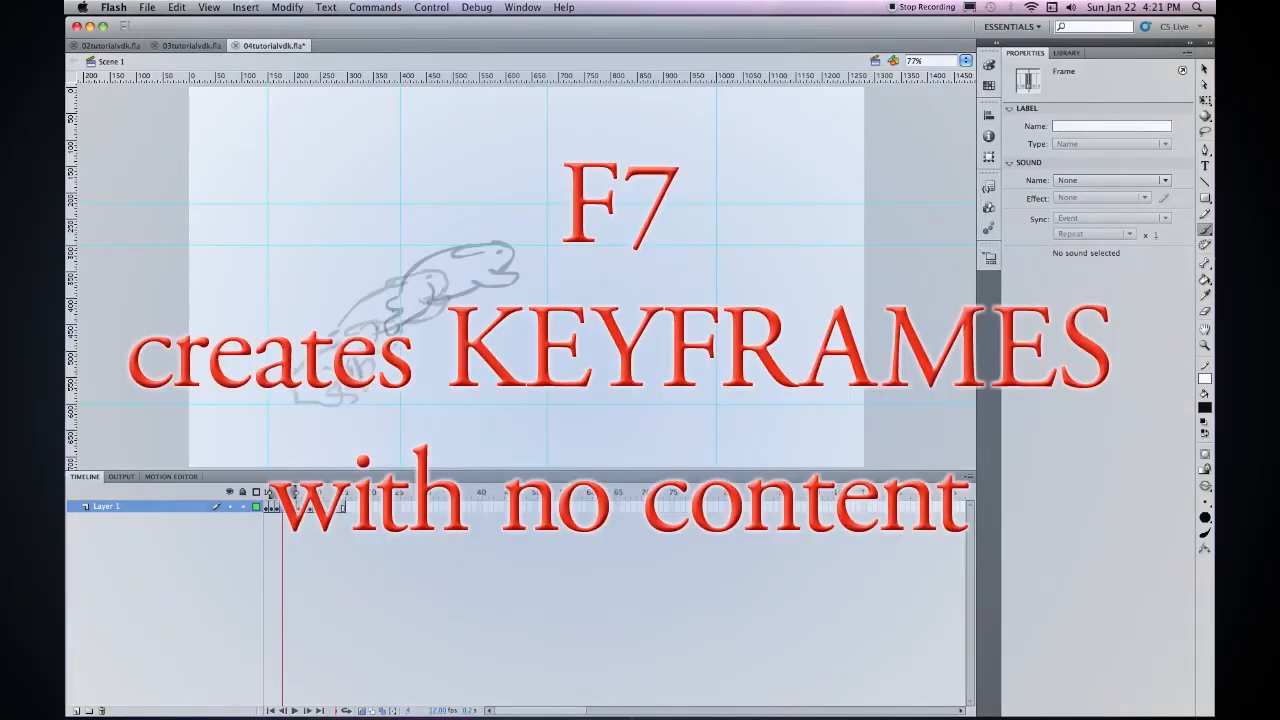
pyautogui.moveTo(372, 297); pyautogui.dragTo(440, 253)
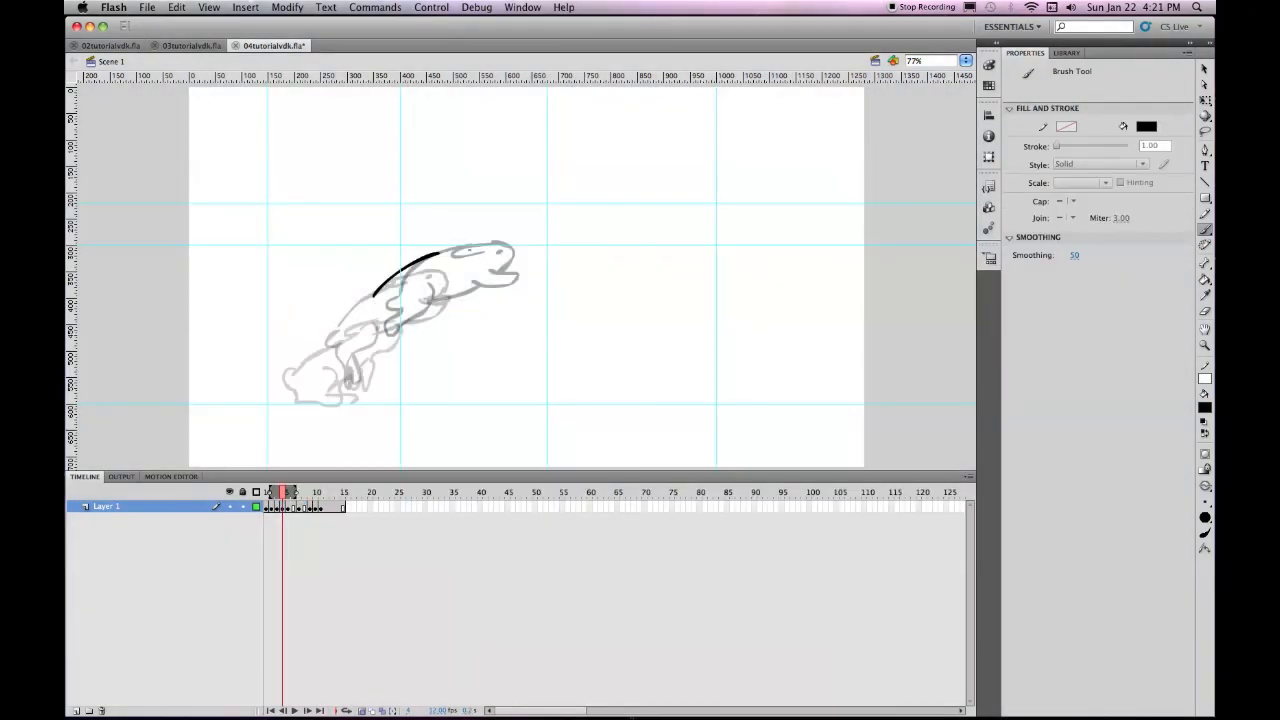
pyautogui.moveTo(452, 248)
pyautogui.mouseDown()
pyautogui.moveTo(501, 240)
pyautogui.moveTo(485, 243)
pyautogui.moveTo(511, 249)
pyautogui.moveTo(508, 262)
pyautogui.moveTo(486, 266)
pyautogui.moveTo(511, 271)
pyautogui.moveTo(470, 286)
pyautogui.moveTo(505, 271)
pyautogui.moveTo(474, 254)
pyautogui.mouseUp()
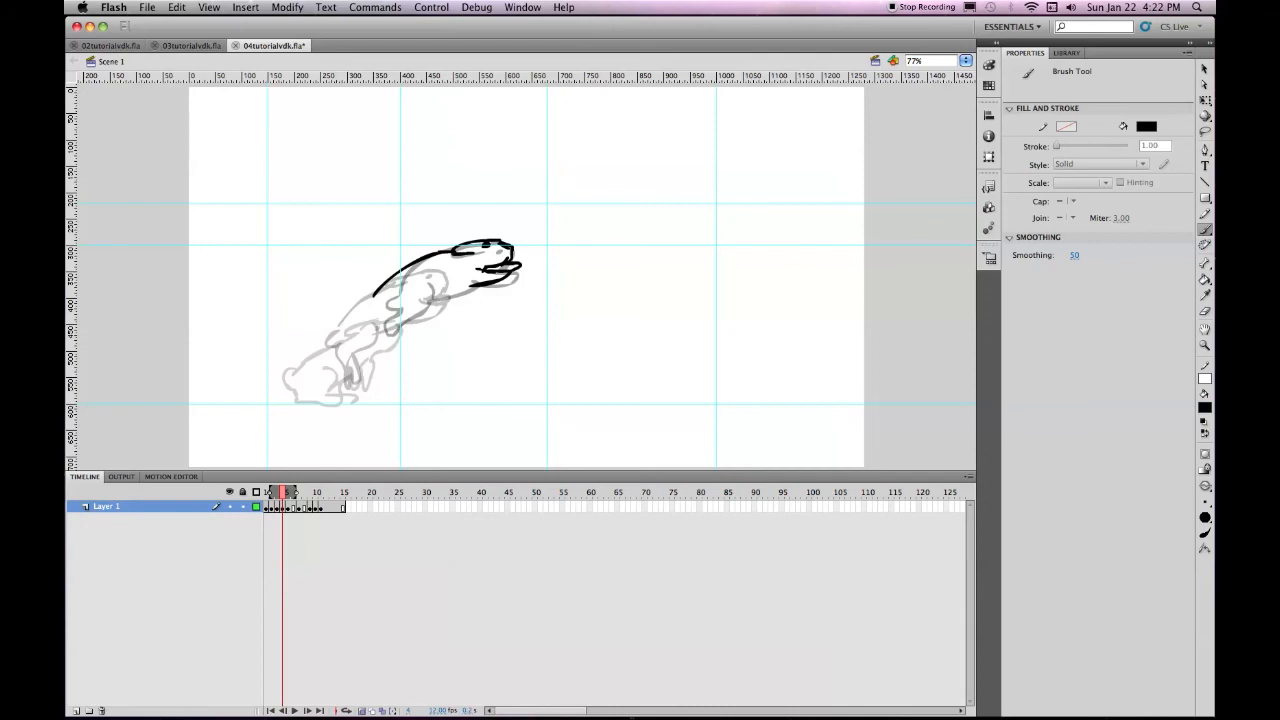
pyautogui.moveTo(374, 293)
pyautogui.mouseDown()
pyautogui.moveTo(368, 305)
pyautogui.moveTo(396, 322)
pyautogui.moveTo(384, 343)
pyautogui.moveTo(421, 305)
pyautogui.moveTo(464, 290)
pyautogui.mouseUp()
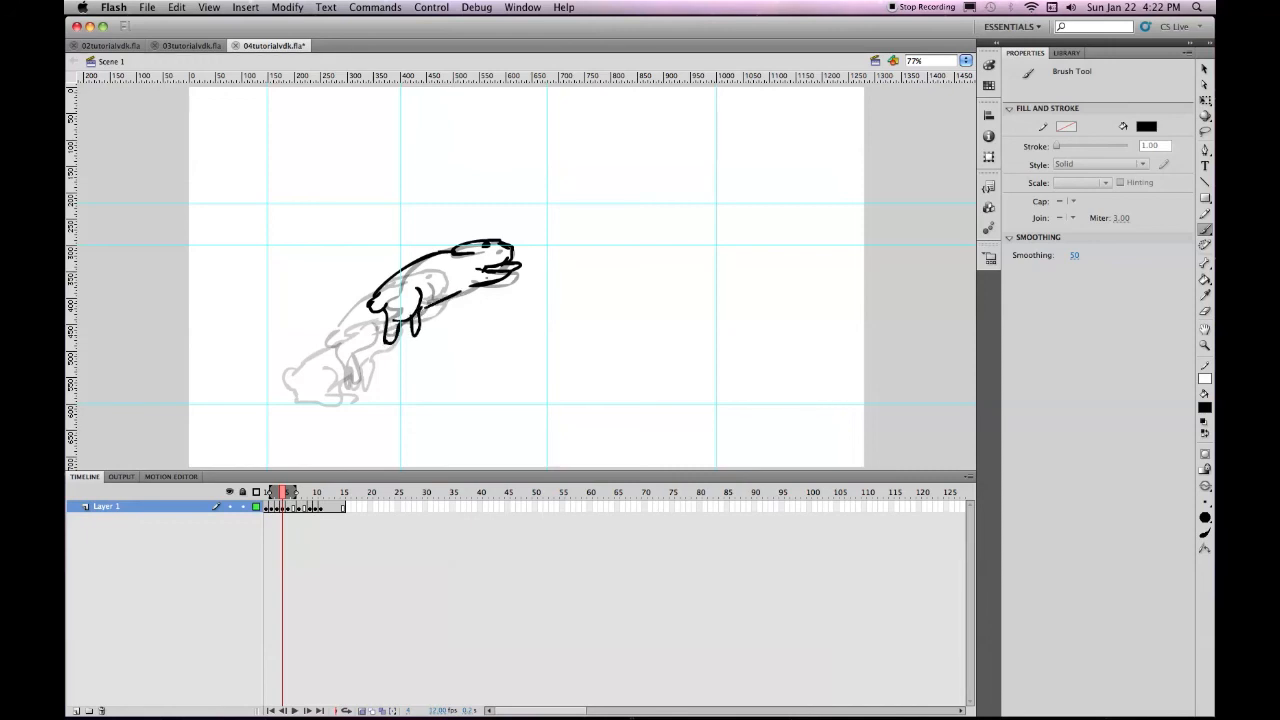
# Step: Insert a blank keyframe at frame 6 and draw the airborne rabbit near the top of the arc, between the frame 5 and frame 7 poses
pyautogui.click(294, 507)
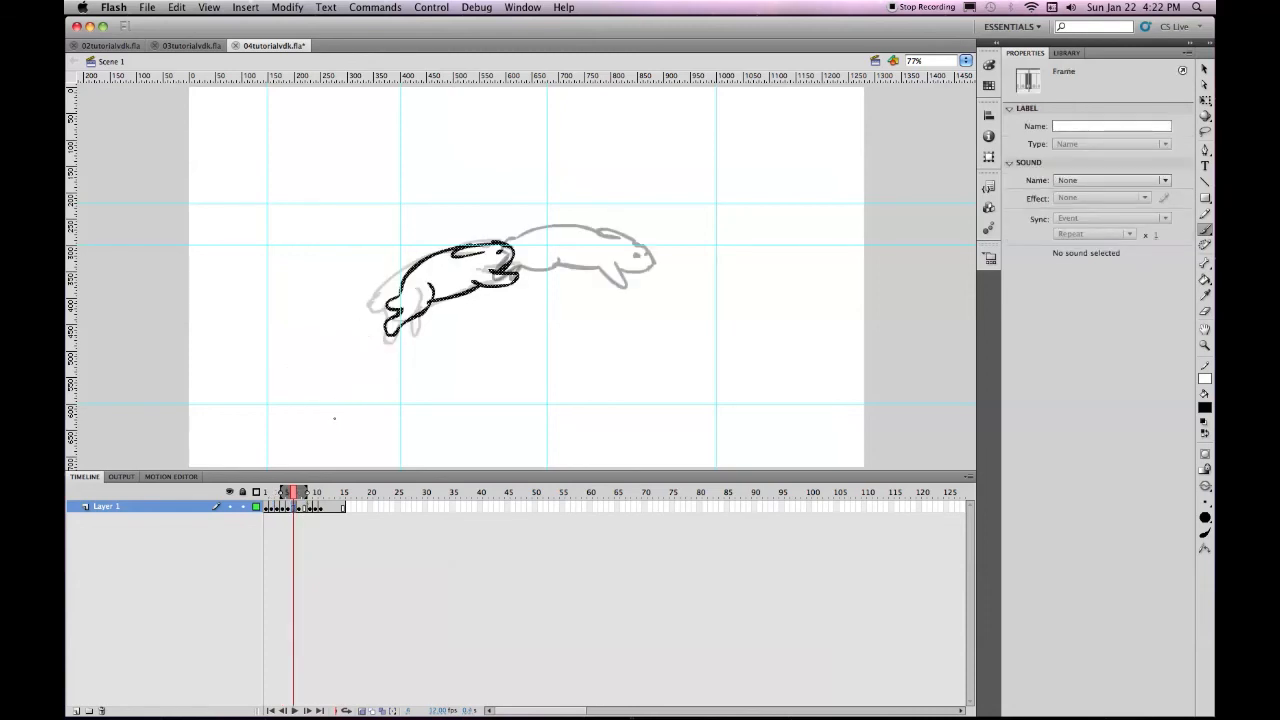
pyautogui.press('F7')
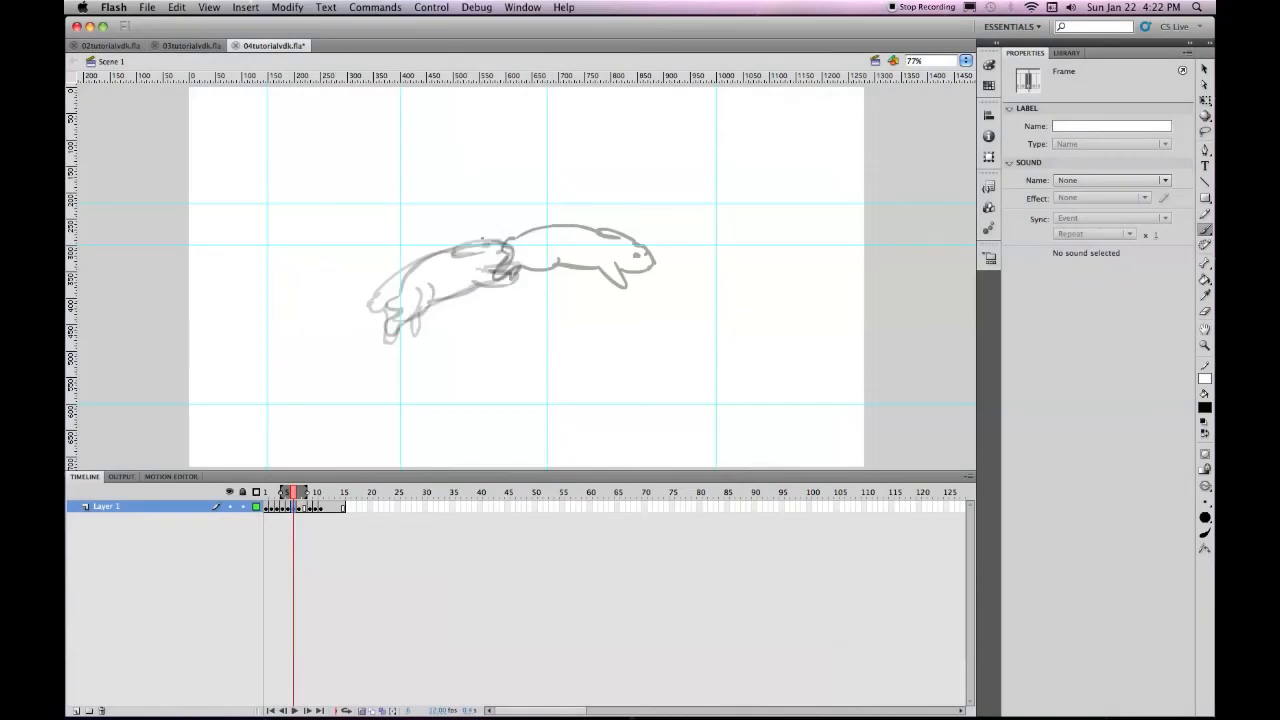
pyautogui.moveTo(564, 226)
pyautogui.mouseDown()
pyautogui.moveTo(478, 236)
pyautogui.moveTo(452, 253)
pyautogui.moveTo(465, 255)
pyautogui.mouseUp()
pyautogui.moveTo(590, 226)
pyautogui.mouseDown()
pyautogui.moveTo(548, 218)
pyautogui.moveTo(578, 234)
pyautogui.mouseUp()
pyautogui.moveTo(468, 250); pyautogui.dragTo(446, 257)
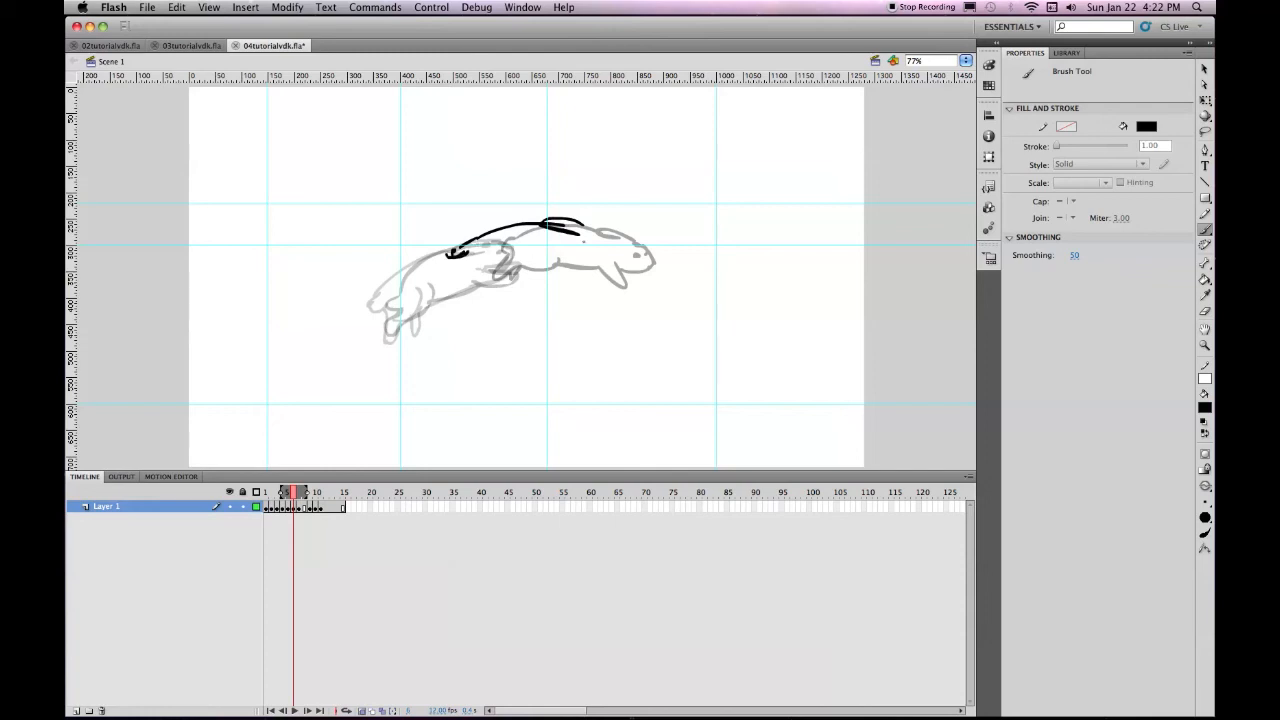
pyautogui.moveTo(578, 229)
pyautogui.mouseDown()
pyautogui.moveTo(607, 262)
pyautogui.moveTo(574, 261)
pyautogui.mouseUp()
pyautogui.moveTo(560, 266)
pyautogui.mouseDown()
pyautogui.moveTo(509, 265)
pyautogui.moveTo(474, 275)
pyautogui.moveTo(466, 262)
pyautogui.moveTo(452, 282)
pyautogui.moveTo(484, 262)
pyautogui.moveTo(518, 270)
pyautogui.mouseUp()
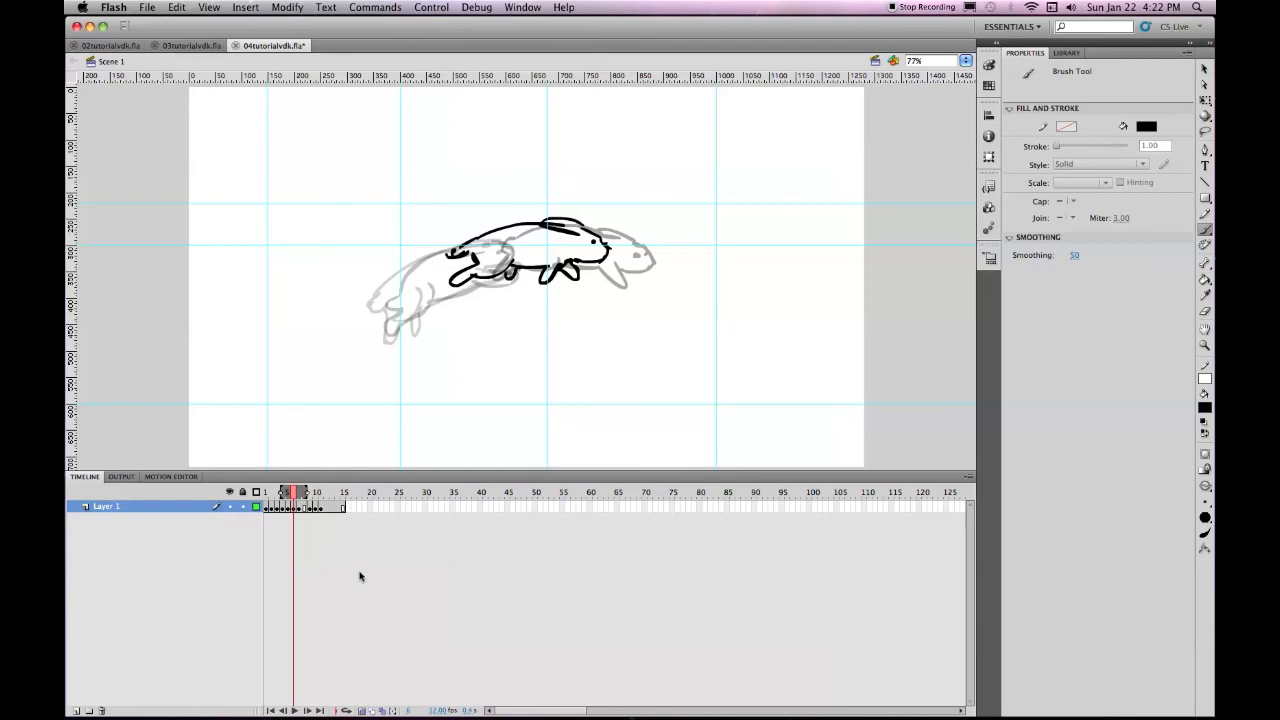
# Step: Insert a blank keyframe at frame 8 and narrow the onion-skin range to one frame on each side
pyautogui.click(304, 508)
pyautogui.press('F7')
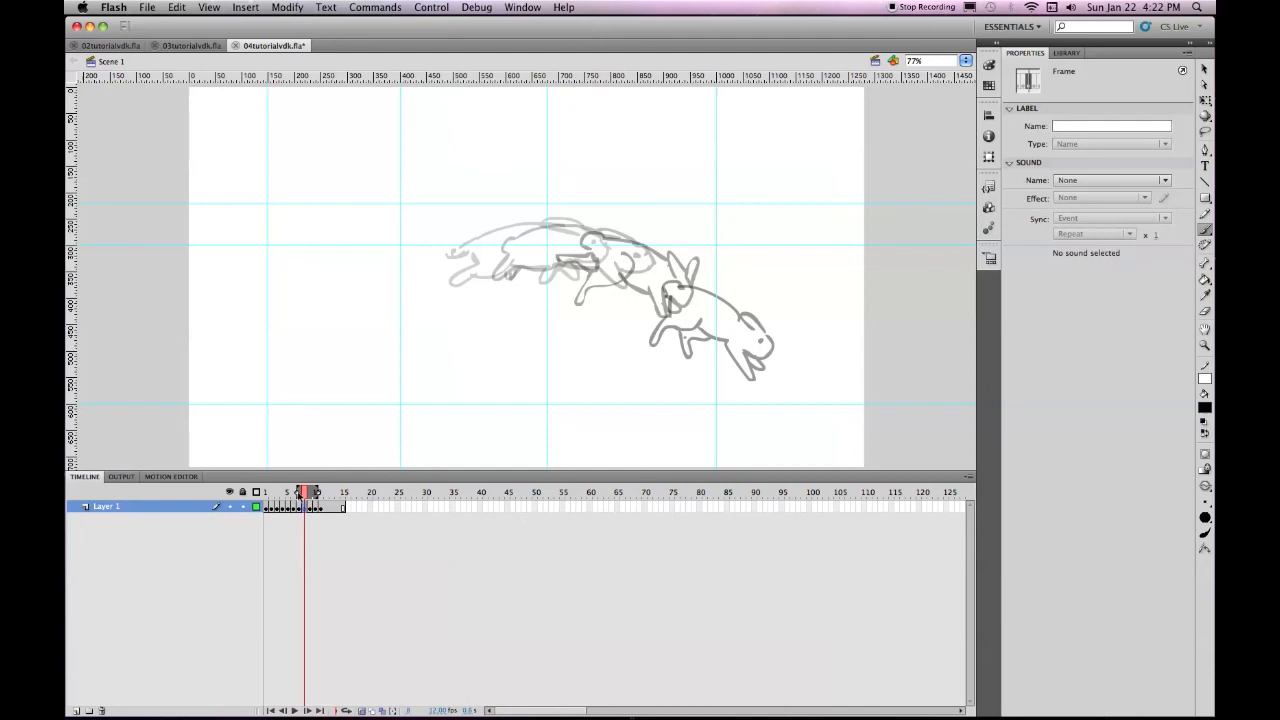
pyautogui.moveTo(299, 497); pyautogui.dragTo(310, 497)
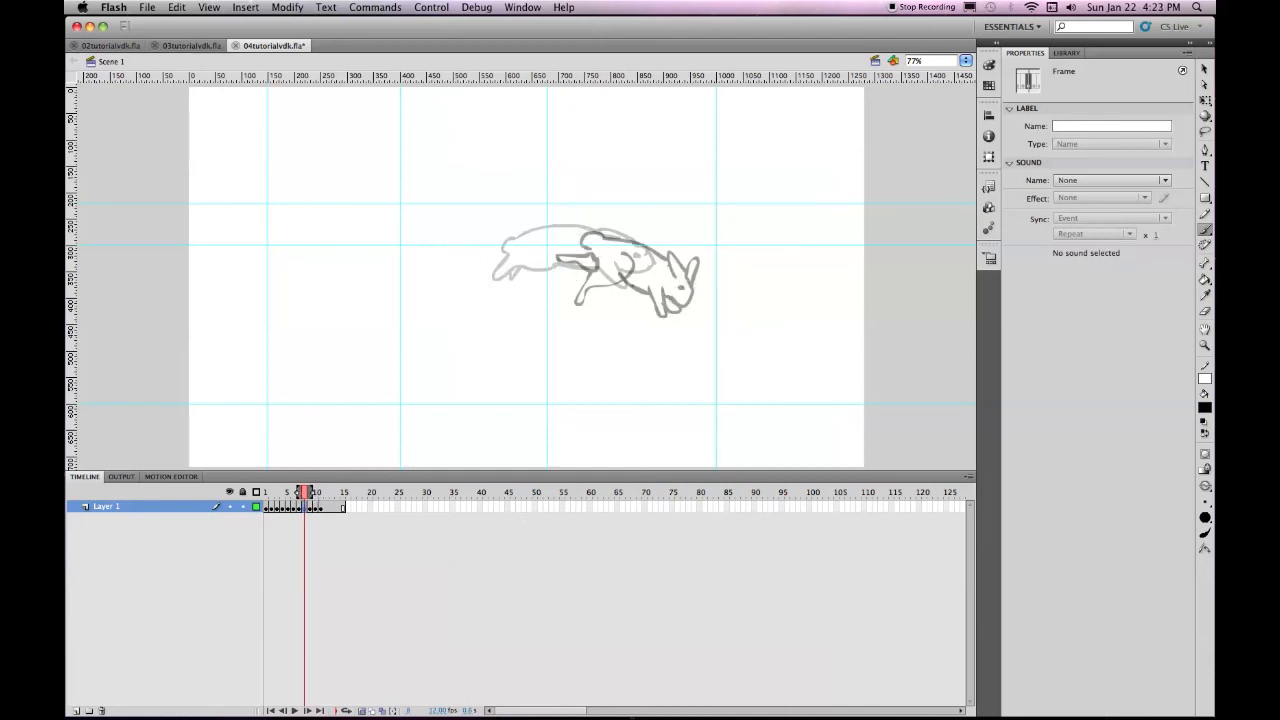
# Step: Draw the rabbit starting its descent in frame 8, between the frame 7 and frame 9 poses, and turn off onion skinning
pyautogui.moveTo(644, 247)
pyautogui.mouseDown()
pyautogui.moveTo(576, 222)
pyautogui.moveTo(553, 232)
pyautogui.moveTo(553, 254)
pyautogui.moveTo(536, 242)
pyautogui.moveTo(517, 253)
pyautogui.moveTo(550, 253)
pyautogui.mouseUp()
pyautogui.moveTo(646, 247); pyautogui.dragTo(654, 251)
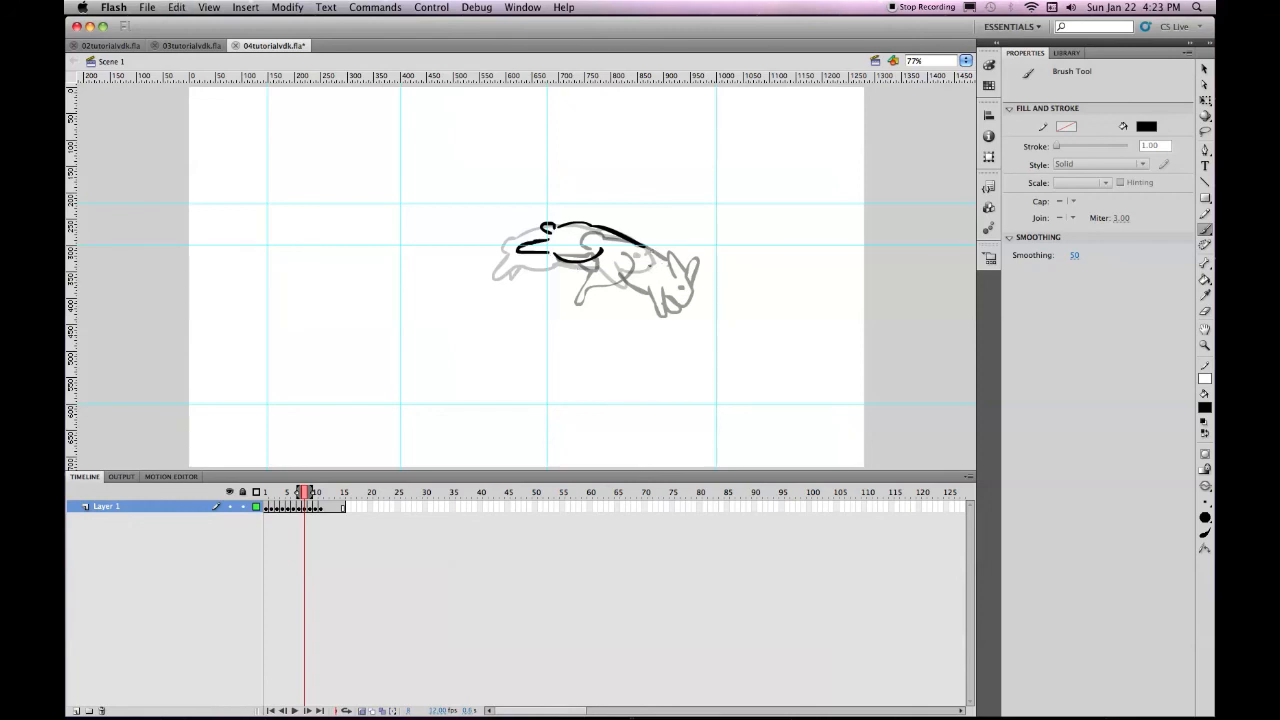
pyautogui.moveTo(641, 240)
pyautogui.mouseDown()
pyautogui.moveTo(672, 258)
pyautogui.moveTo(677, 280)
pyautogui.mouseUp()
pyautogui.moveTo(679, 275)
pyautogui.mouseDown()
pyautogui.moveTo(677, 291)
pyautogui.moveTo(648, 279)
pyautogui.moveTo(622, 308)
pyautogui.moveTo(638, 282)
pyautogui.moveTo(639, 300)
pyautogui.moveTo(645, 282)
pyautogui.moveTo(634, 284)
pyautogui.mouseUp()
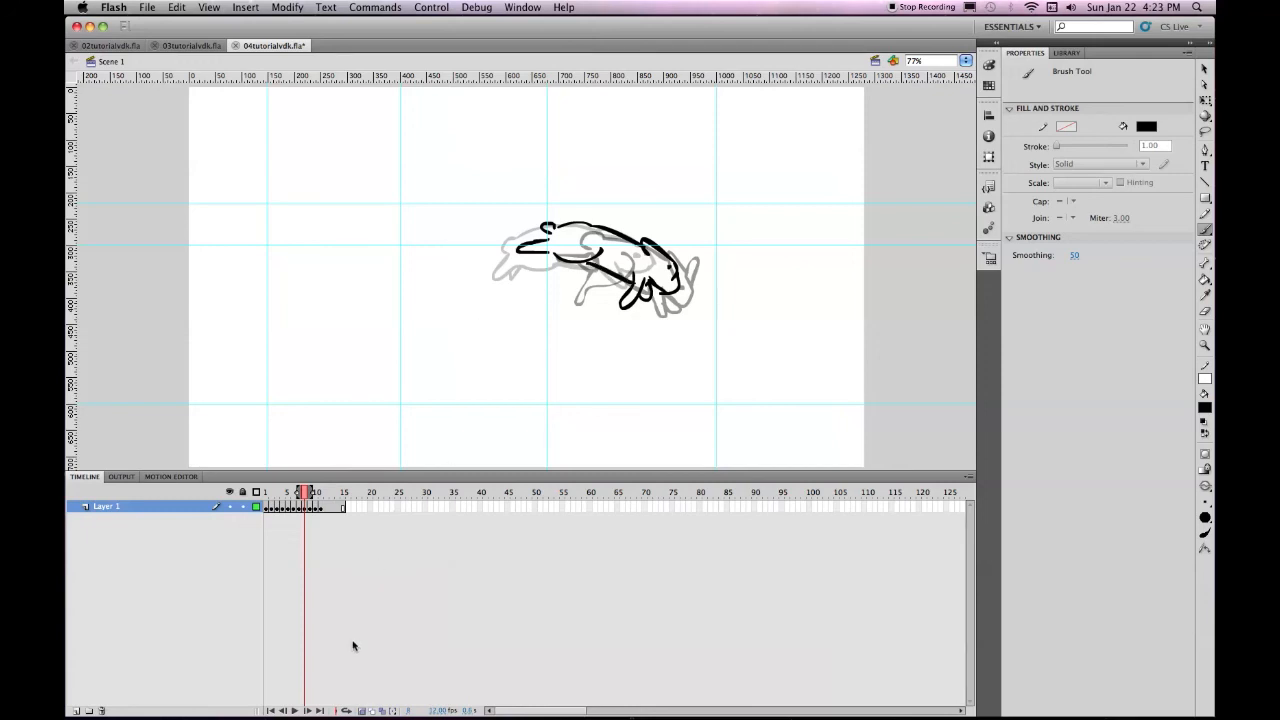
pyautogui.click(362, 711)
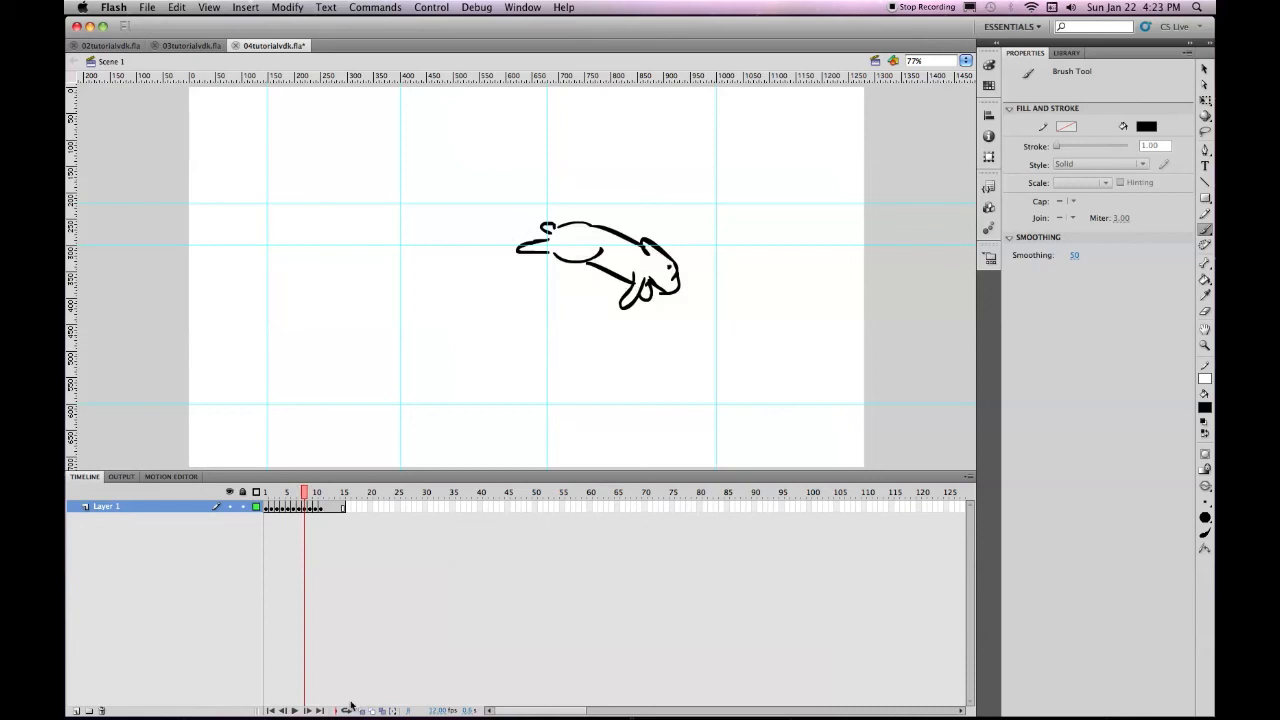
# Step: Return to frame 1, save the document, and preview the finished leap as a test movie before closing the preview
pyautogui.click(266, 496)
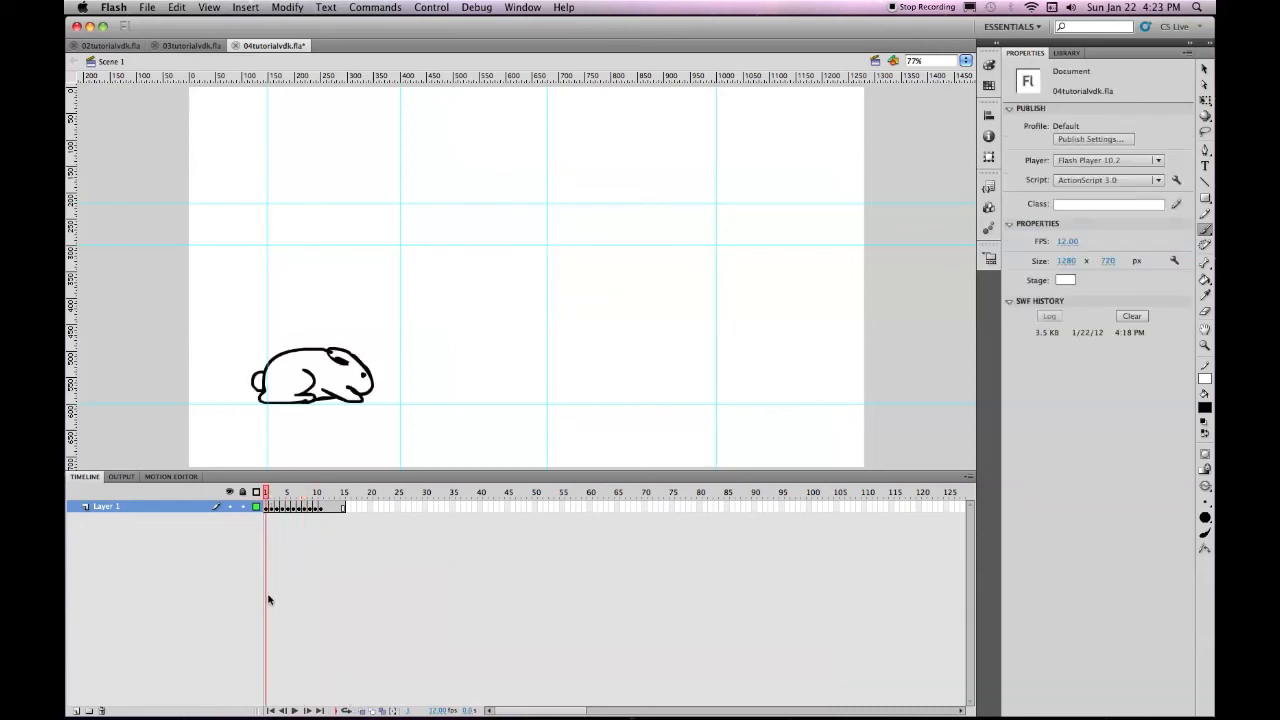
pyautogui.press('super+s')
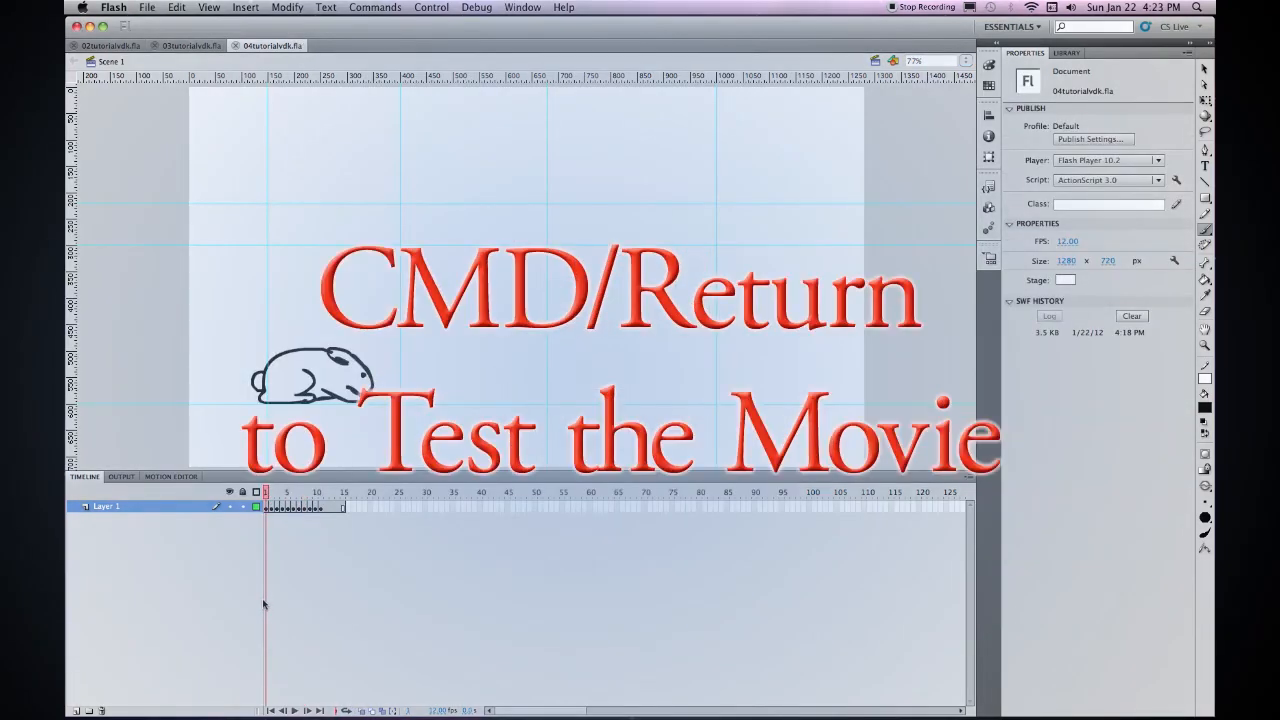
pyautogui.press('super+Return')
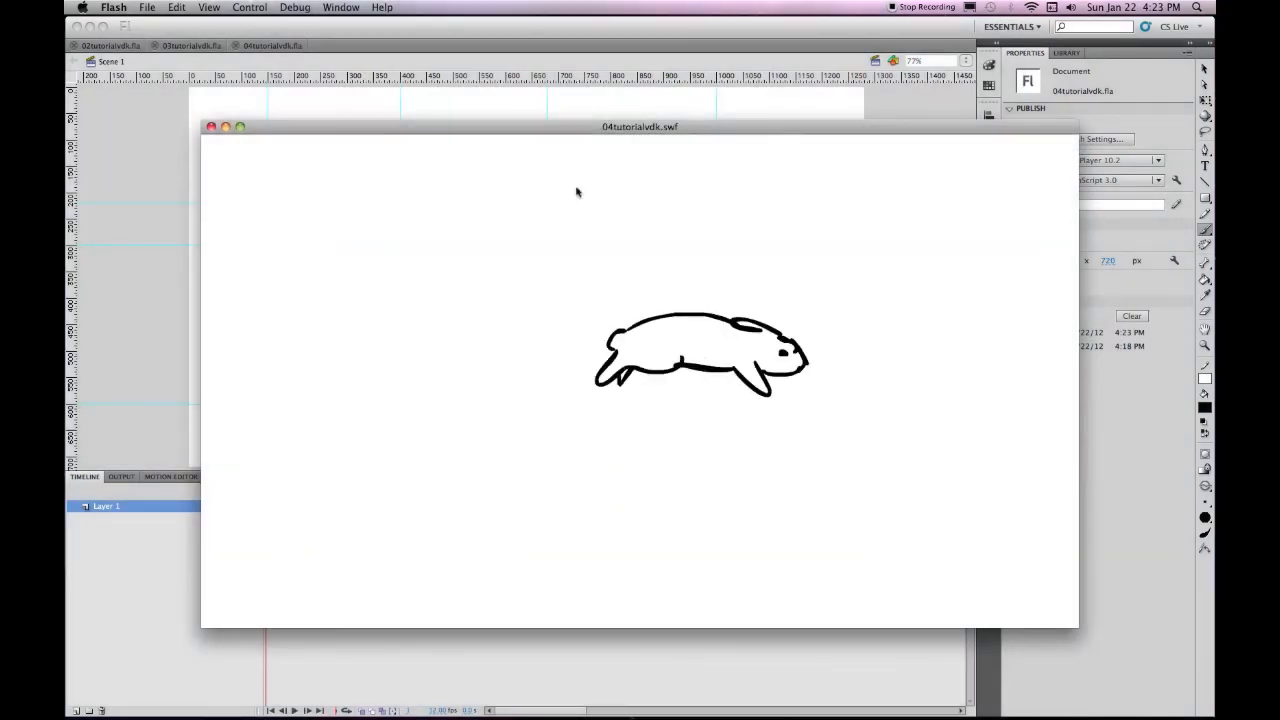
pyautogui.click(211, 127)
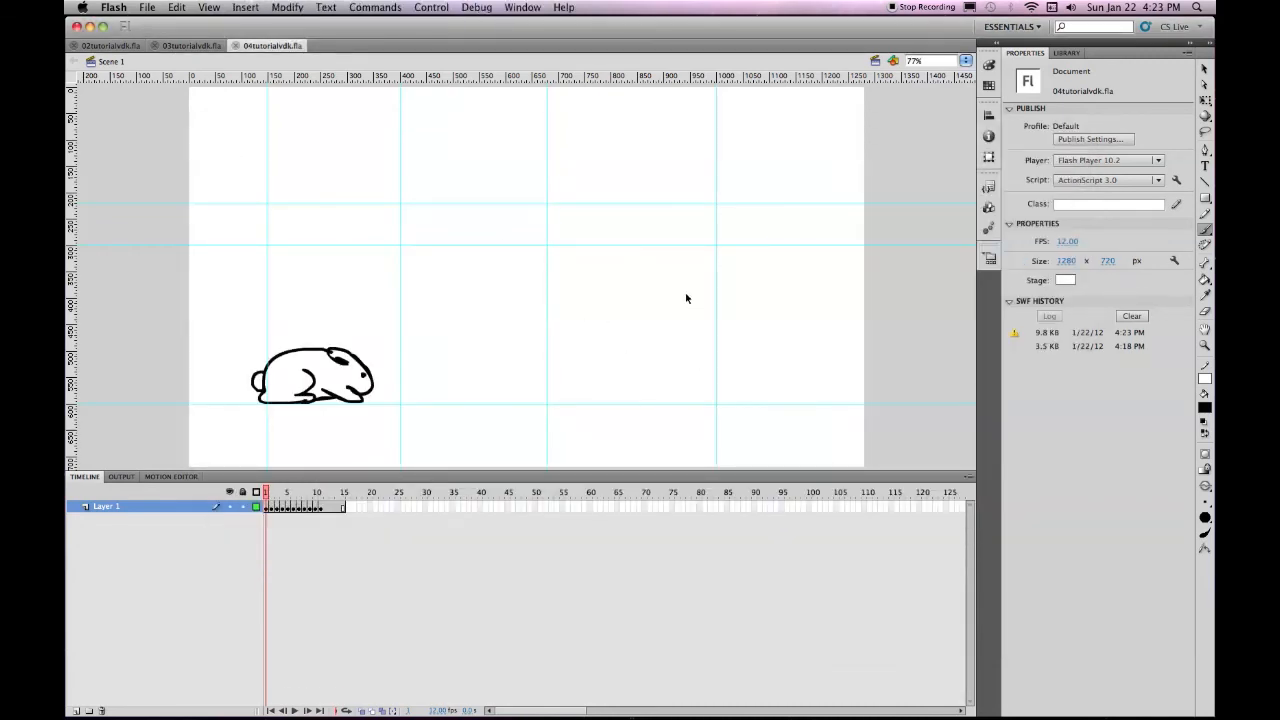